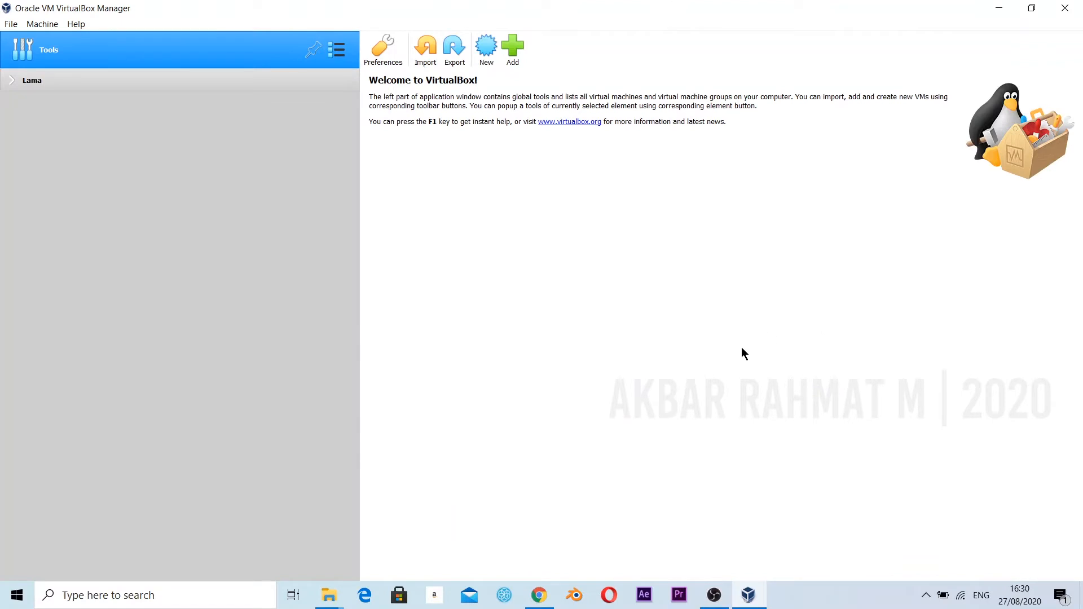
# Start a new virtual machine named "Mikrotik" plus the owner's first name, with type Other and version Other/Unknown.
pyautogui.click(486, 49)
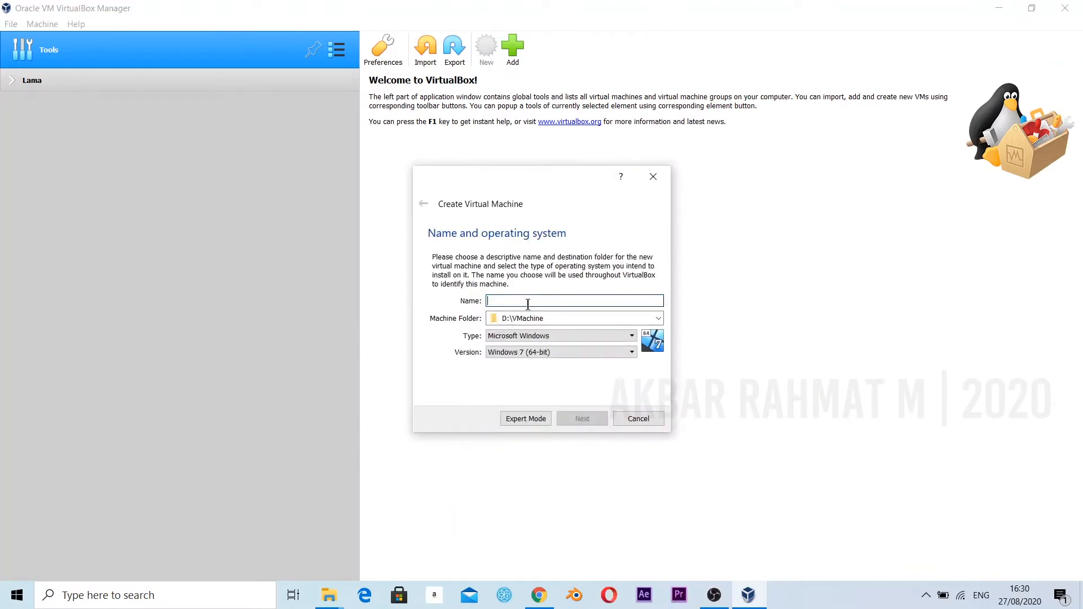
pyautogui.press('capslock')
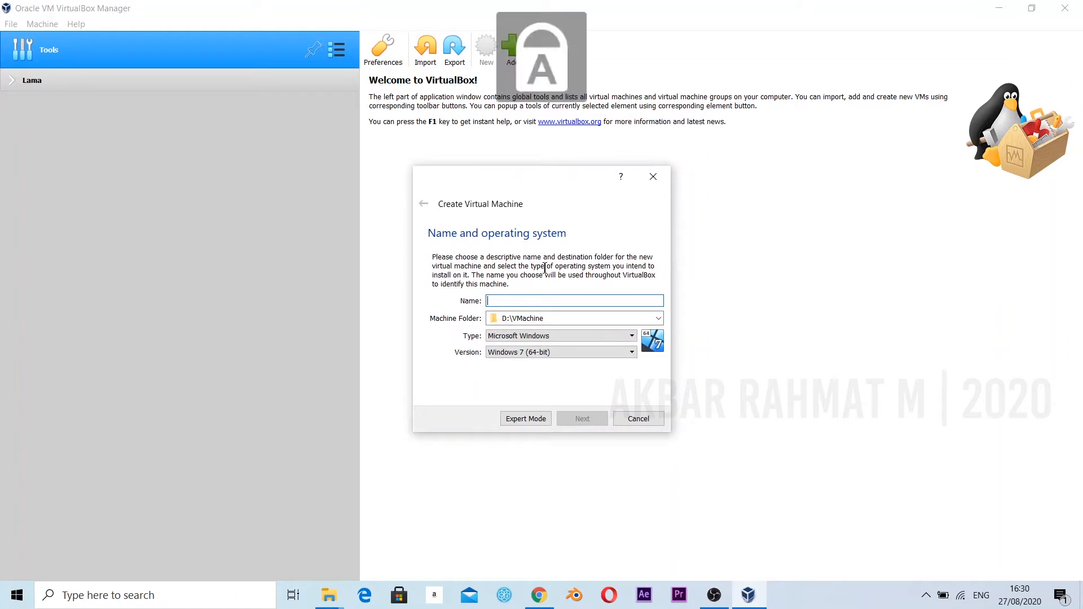
pyautogui.write('M')
pyautogui.press('capslock')
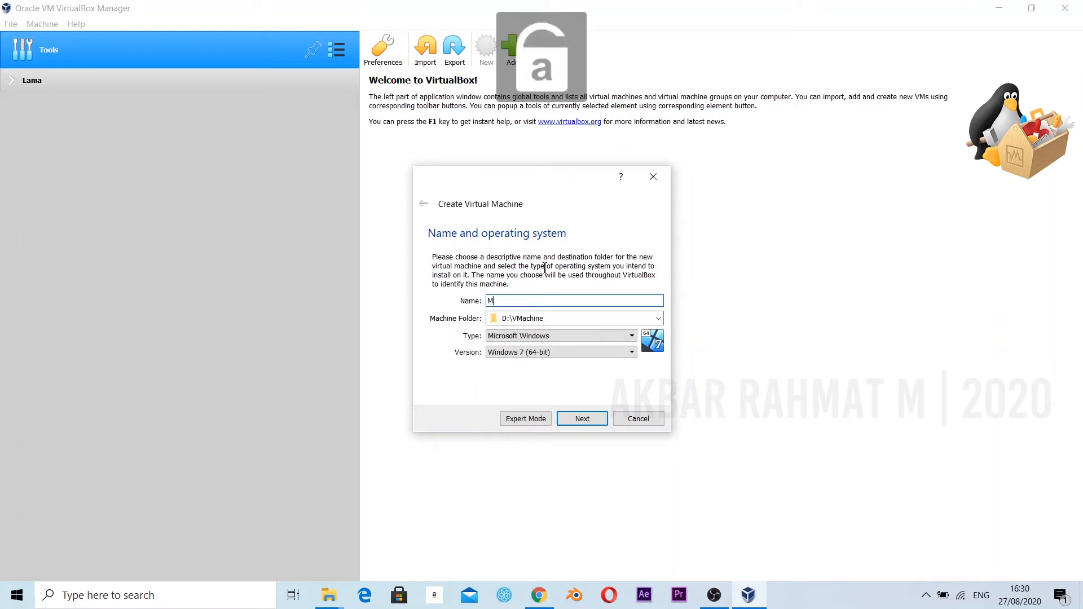
pyautogui.write('ikroti')
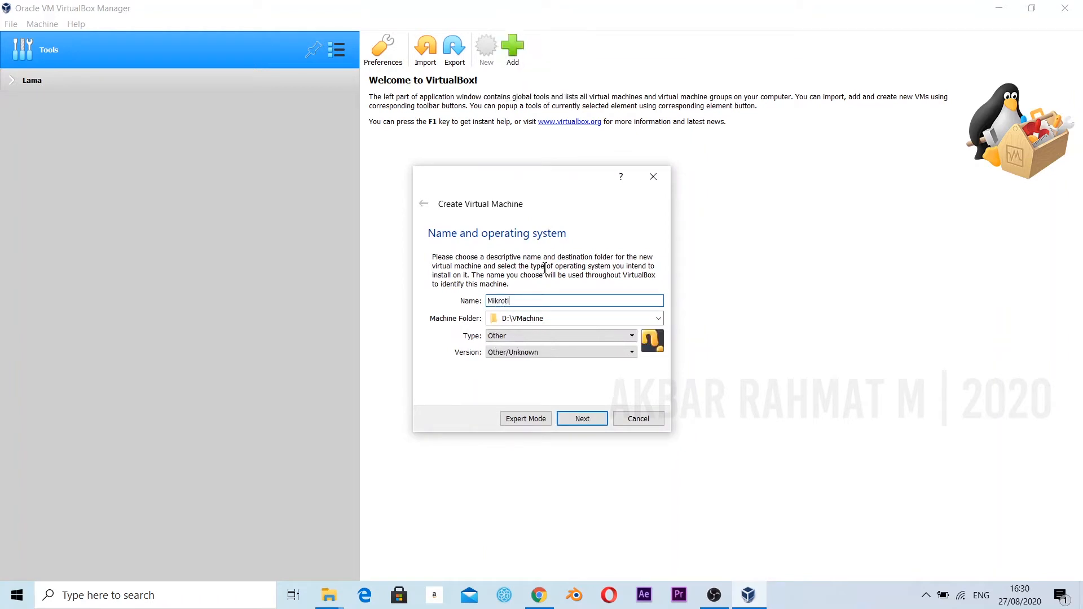
pyautogui.write('k')
pyautogui.press('capslock')
pyautogui.write('A')
pyautogui.press('capslock')
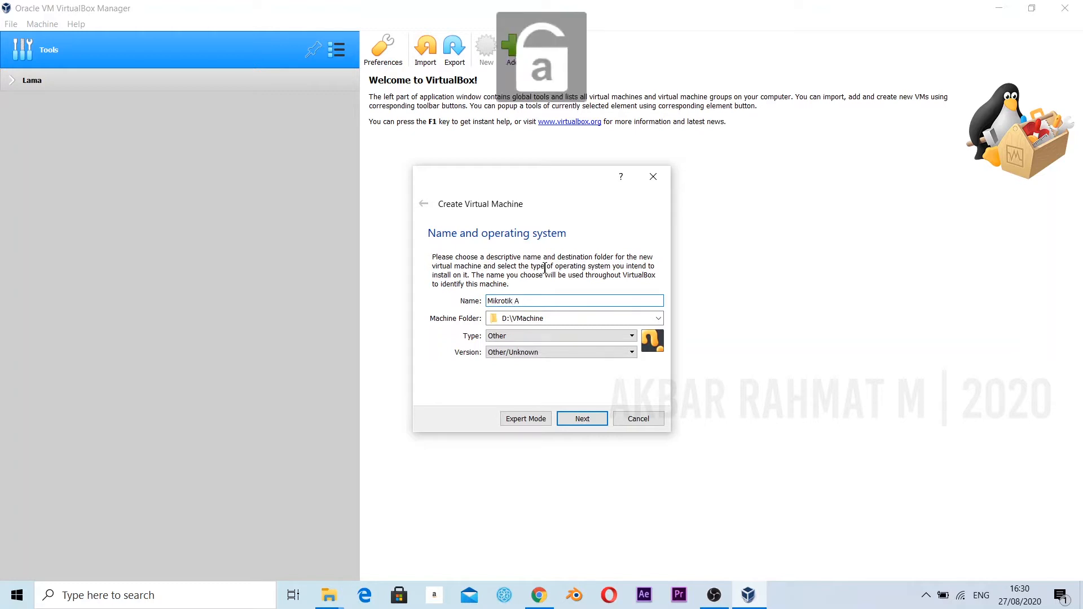
pyautogui.write('kbar')
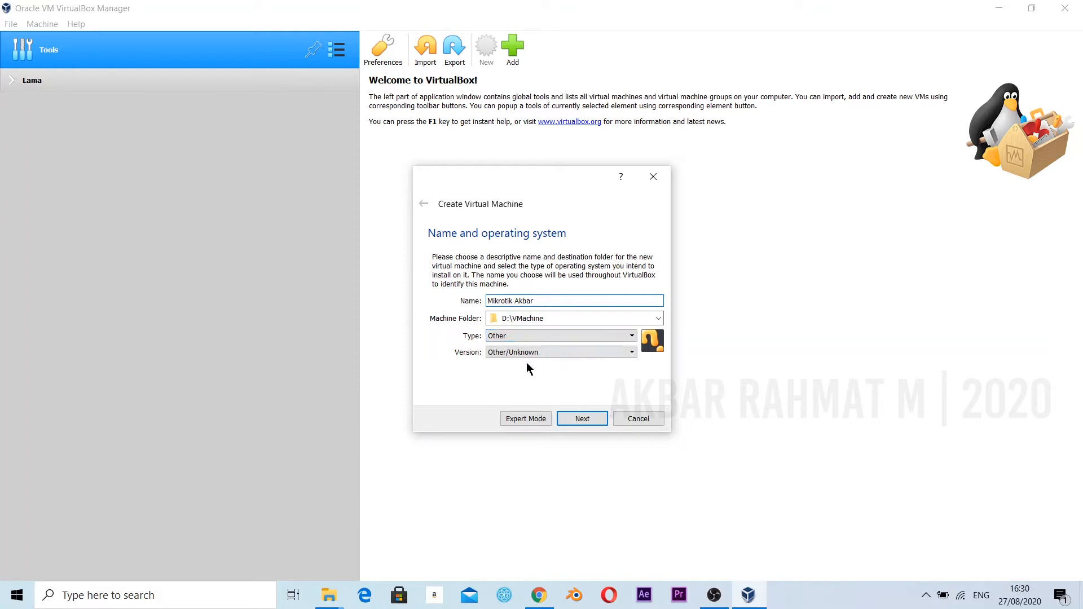
pyautogui.click(582, 422)
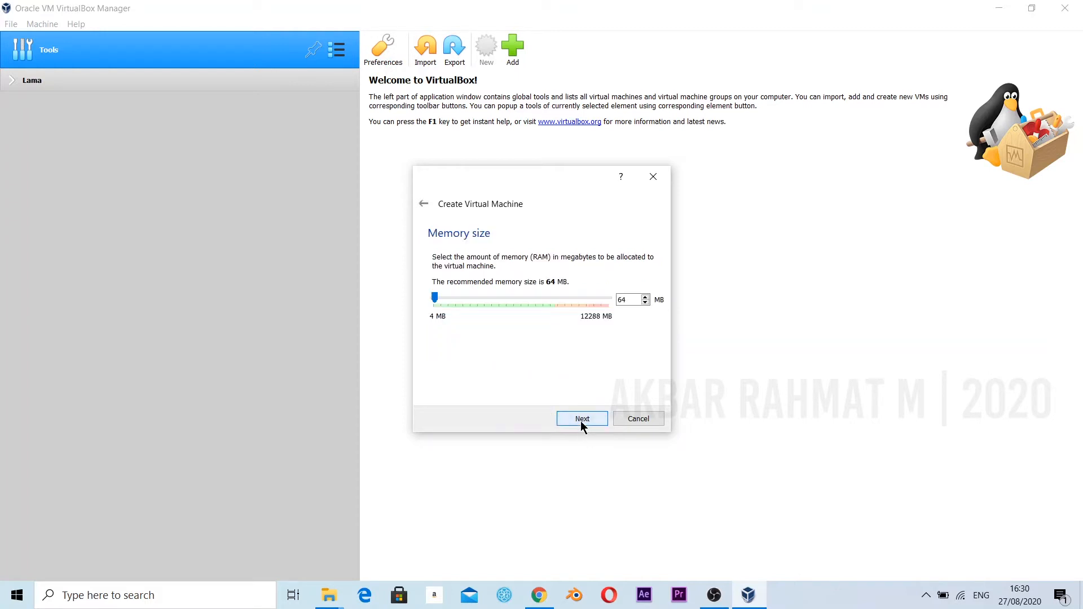
# Set the new machine's memory size to 64 MB.
pyautogui.click(517, 297)
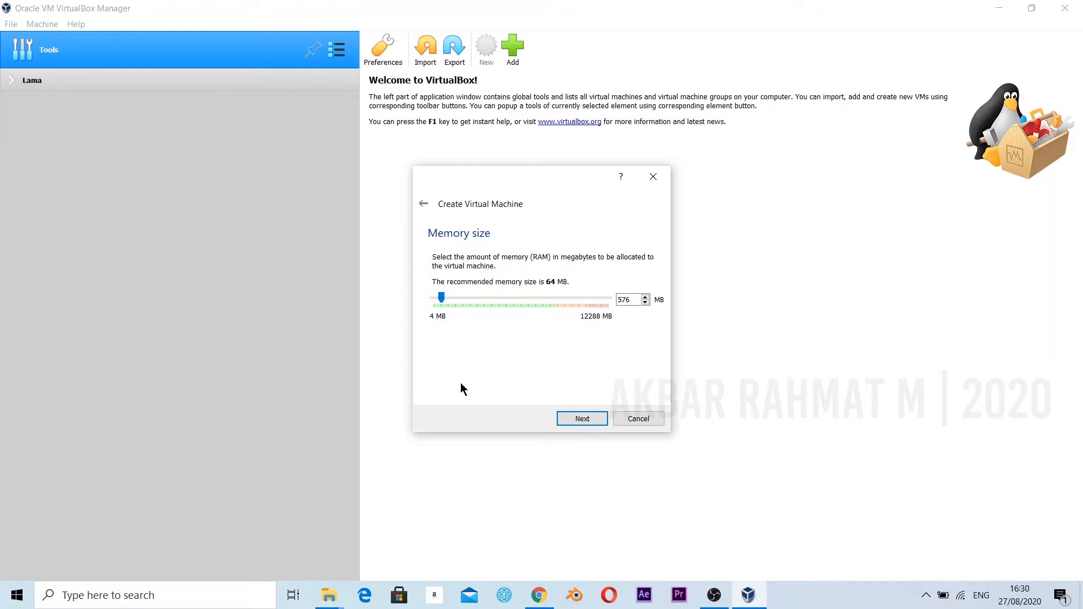
pyautogui.click(432, 297)
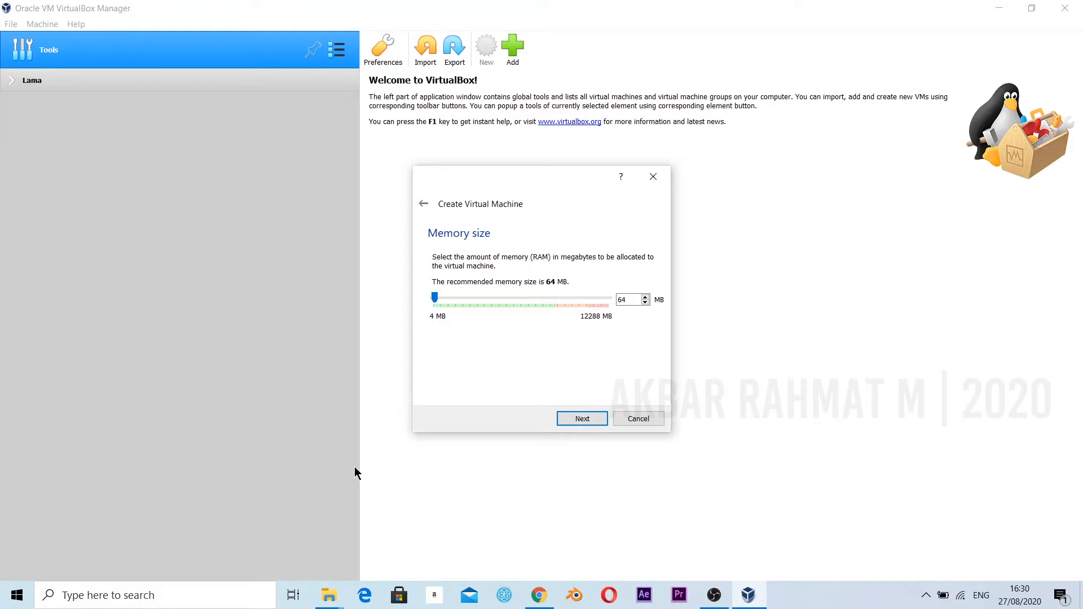
pyautogui.click(588, 420)
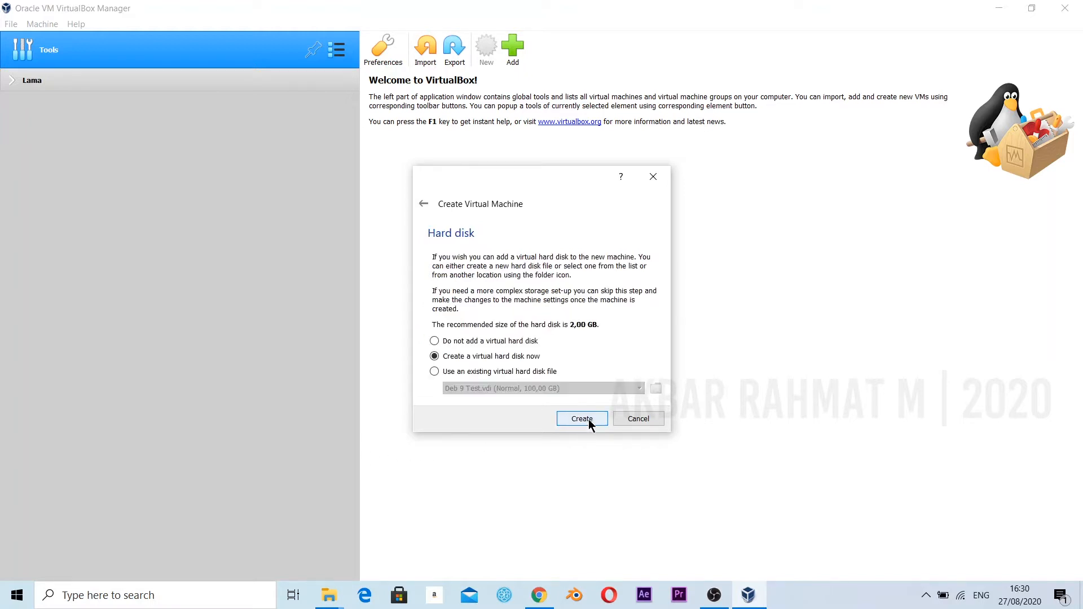
# Create a dynamically allocated VDI virtual hard disk of 2,00 GB for the machine.
pyautogui.click(576, 418)
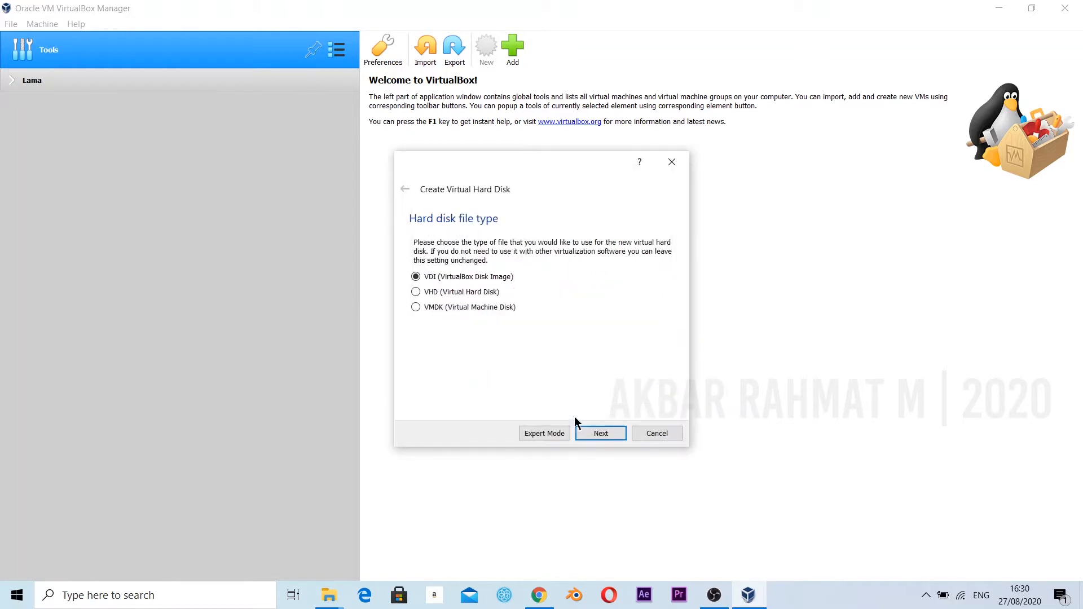
pyautogui.click(597, 433)
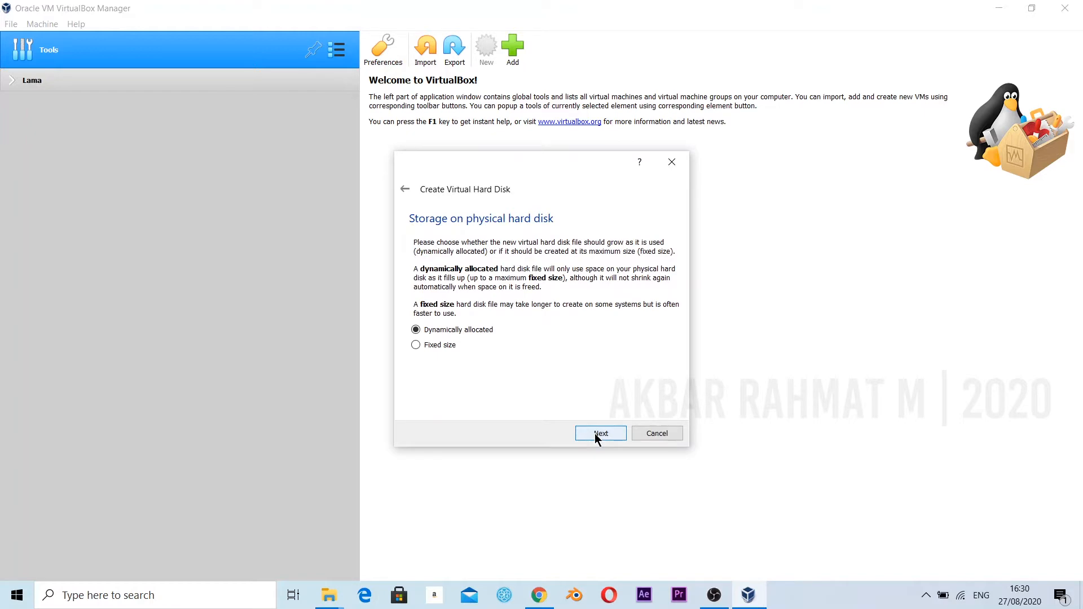
pyautogui.click(595, 434)
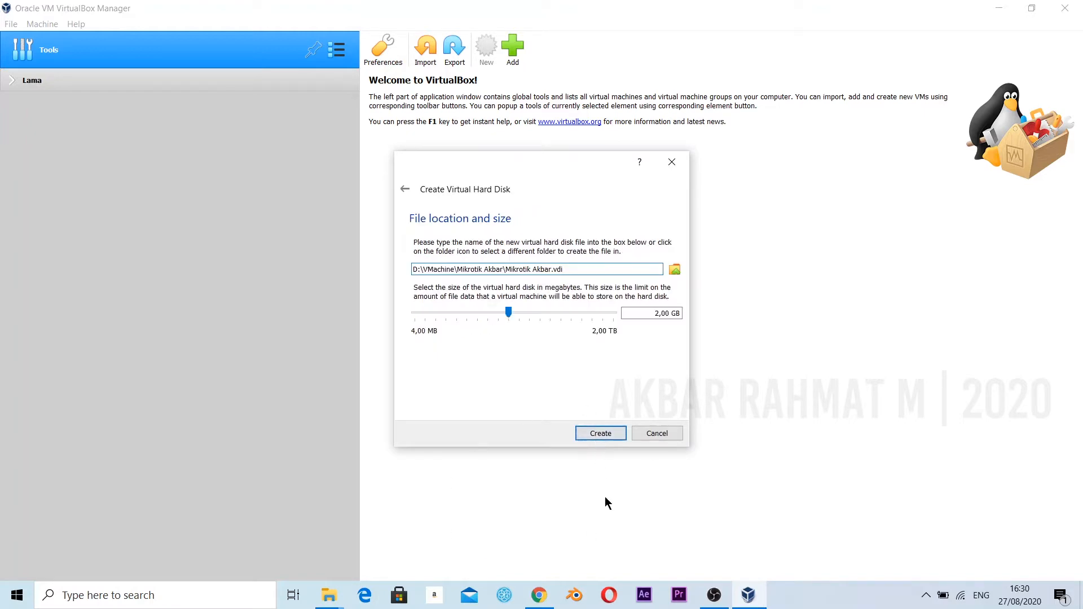
pyautogui.click(606, 435)
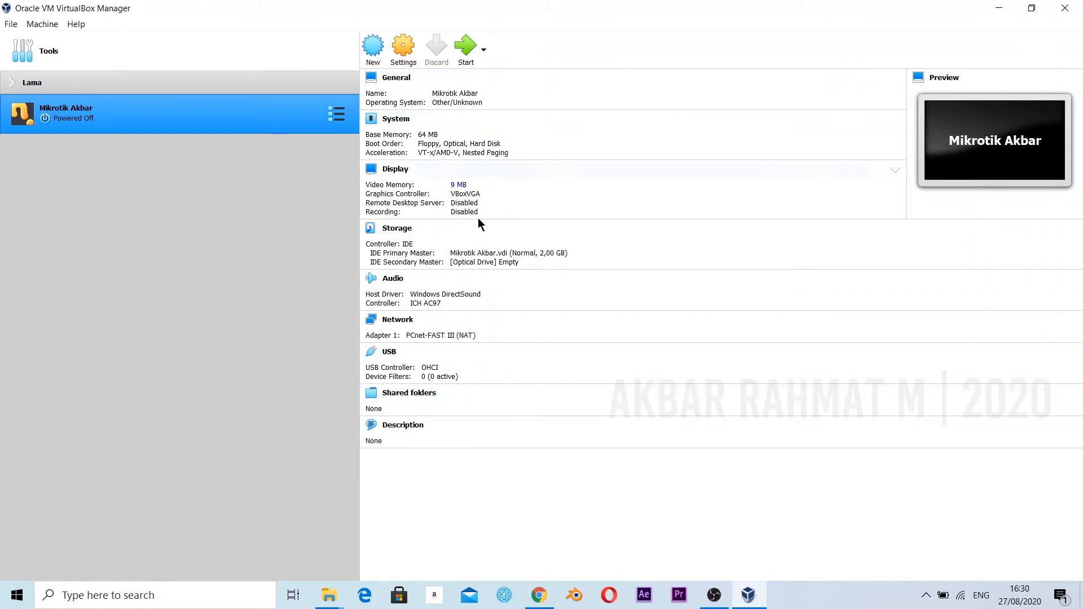
# In the machine's network settings, attach Adapter 1 to a Bridged Adapter.
pyautogui.click(405, 53)
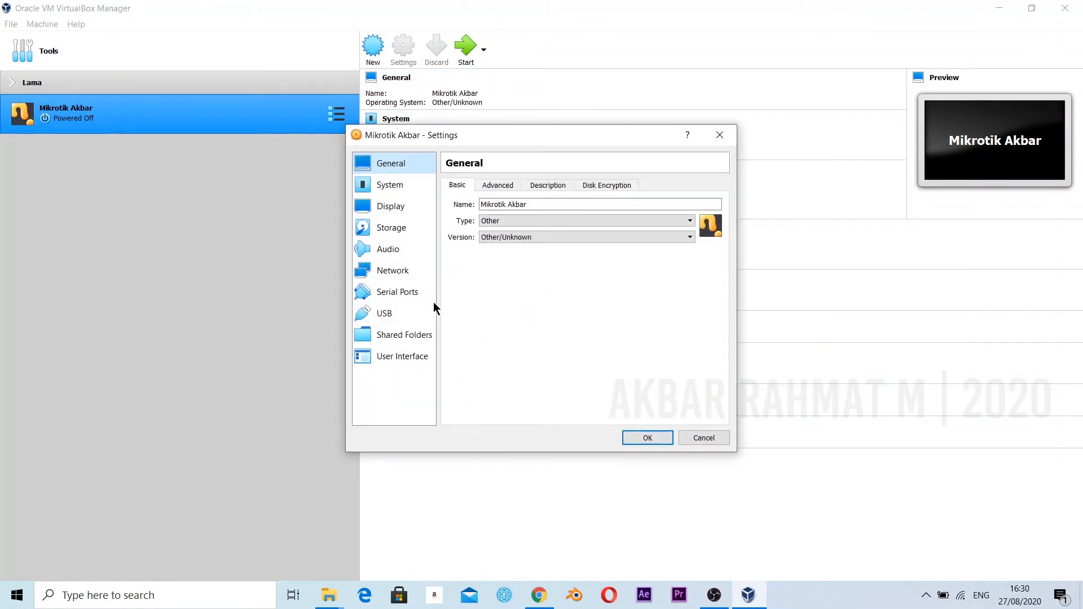
pyautogui.click(415, 274)
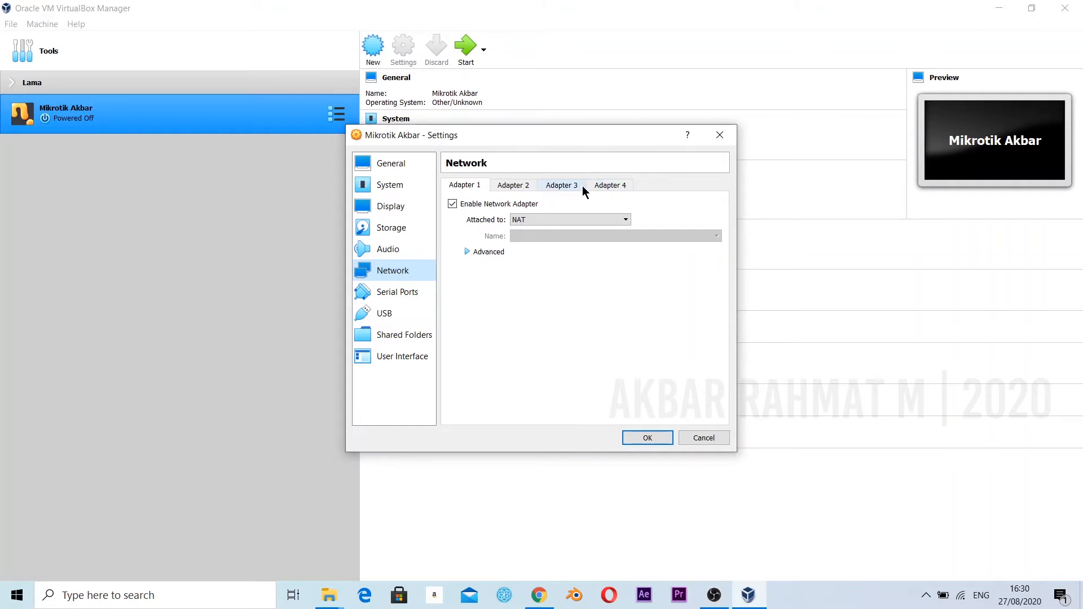
pyautogui.click(527, 219)
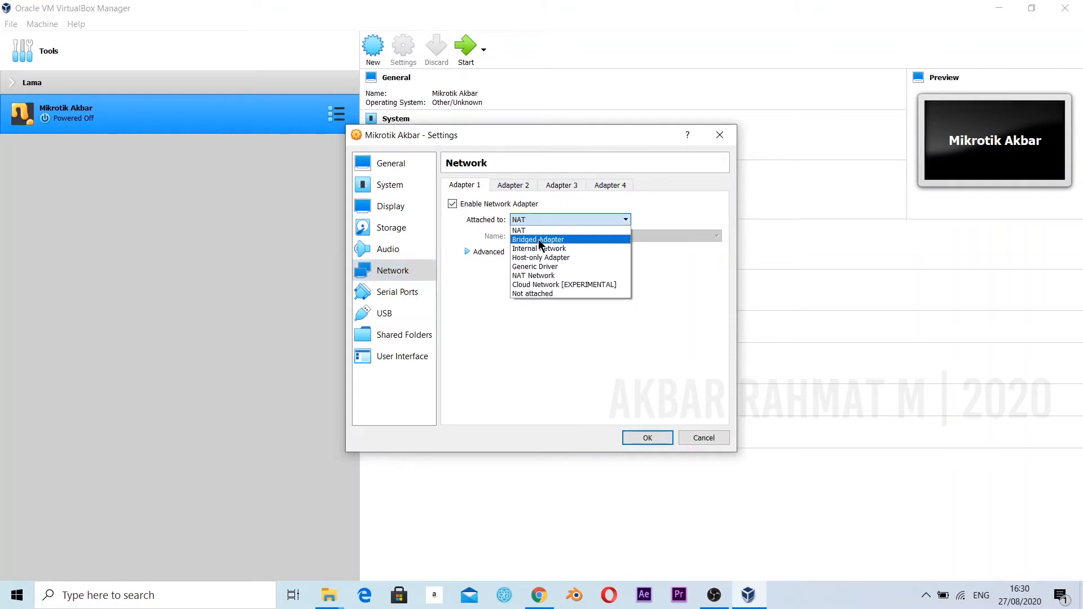
pyautogui.click(538, 239)
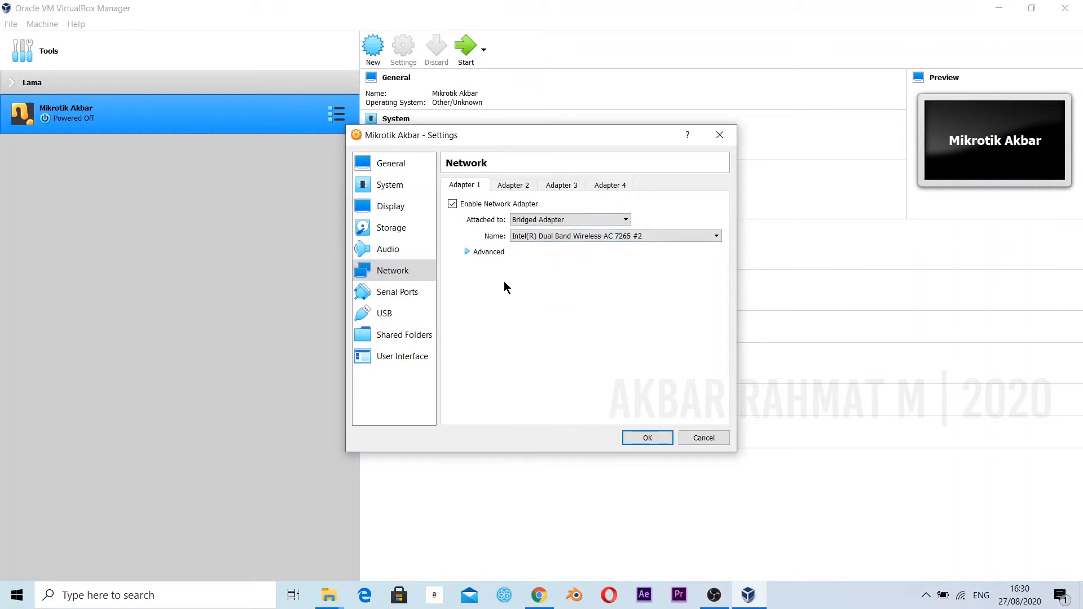
# Enable network Adapter 2 as a Host-only Adapter using VirtualBox Host-Only Ethernet Adapter #2.
pyautogui.click(517, 190)
pyautogui.click(510, 205)
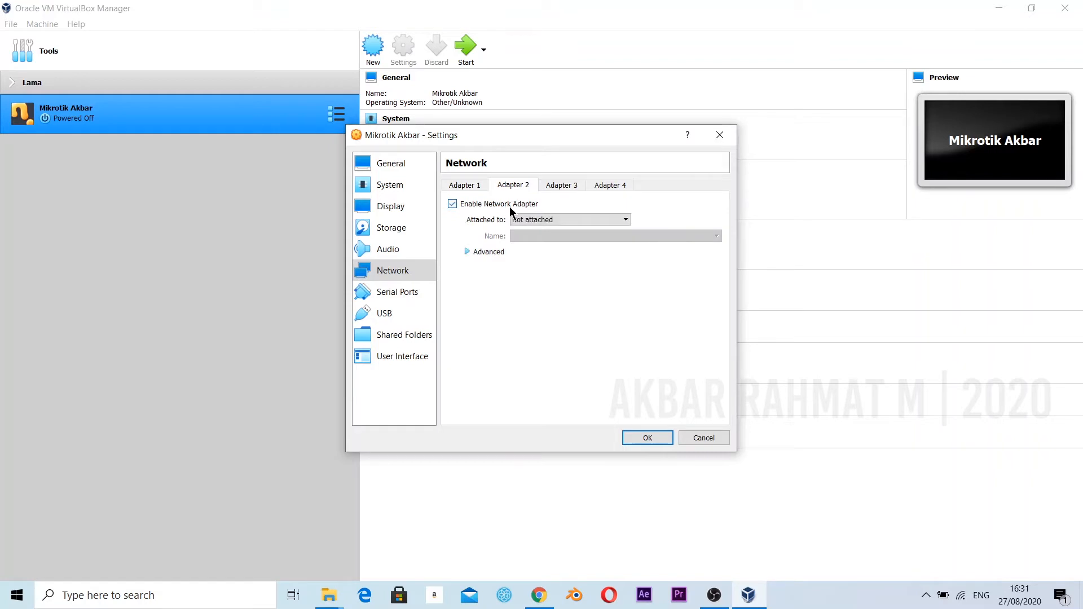
pyautogui.click(564, 221)
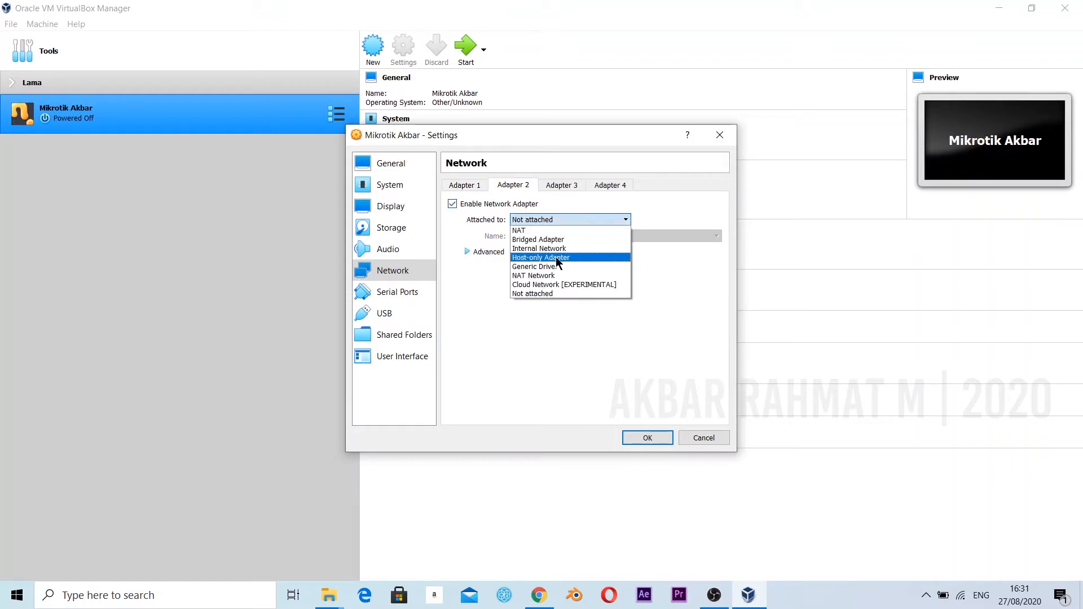
pyautogui.click(556, 257)
pyautogui.click(564, 235)
pyautogui.click(563, 255)
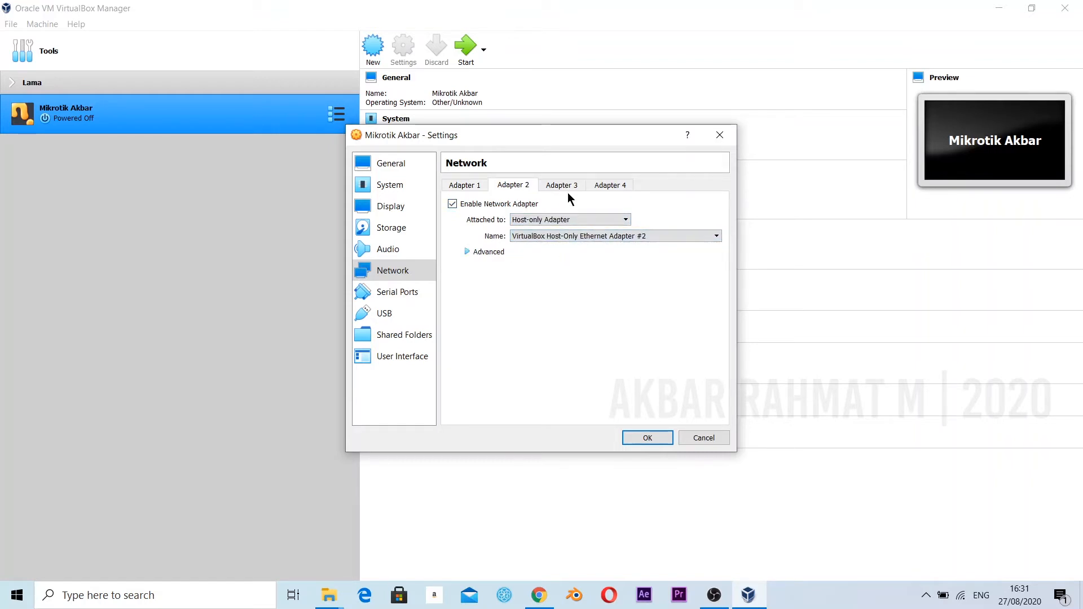
# Enable network Adapter 3 as a Host-only Adapter using VirtualBox Host-Only Ethernet Adapter #2.
pyautogui.click(568, 187)
pyautogui.click(497, 203)
pyautogui.click(534, 219)
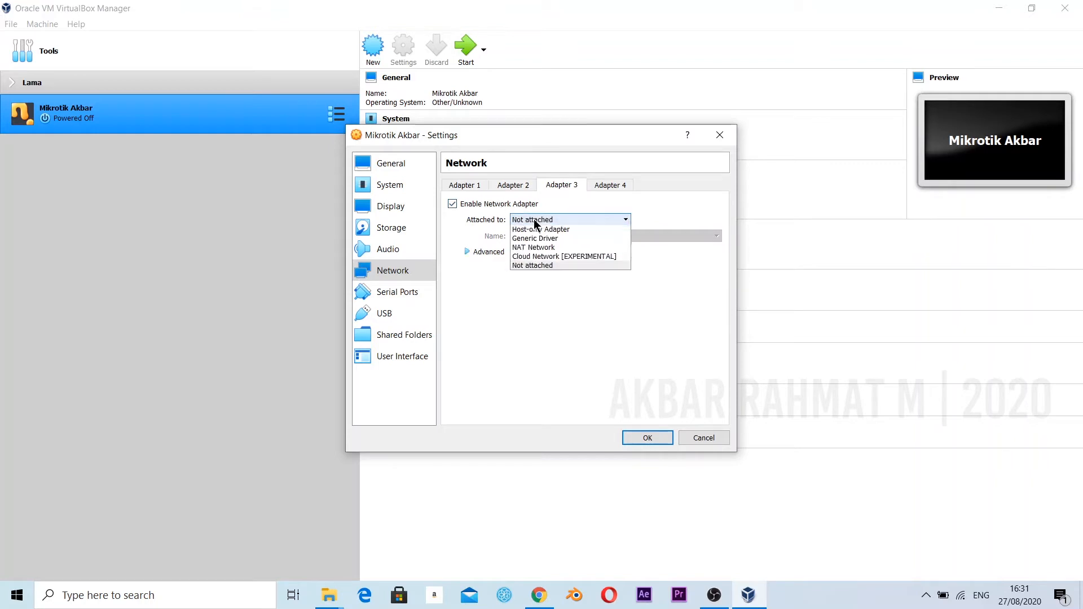
pyautogui.click(547, 258)
pyautogui.click(553, 236)
pyautogui.click(554, 252)
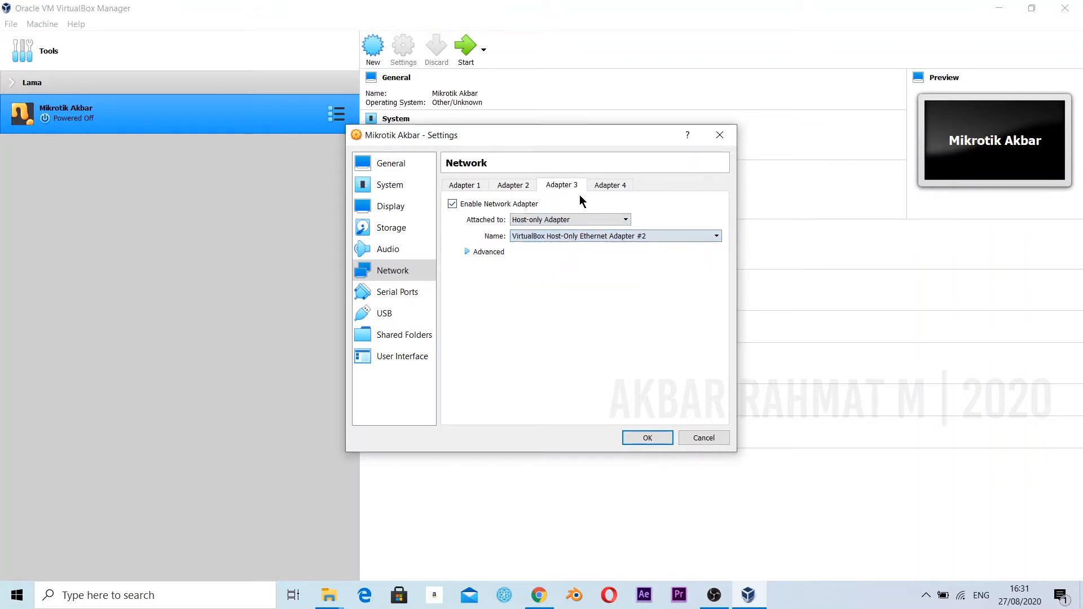
# Enable network Adapter 4 as a Host-only Adapter using VirtualBox Host-Only Ethernet Adapter #2, and save the machine's settings.
pyautogui.click(599, 188)
pyautogui.click(524, 203)
pyautogui.click(531, 220)
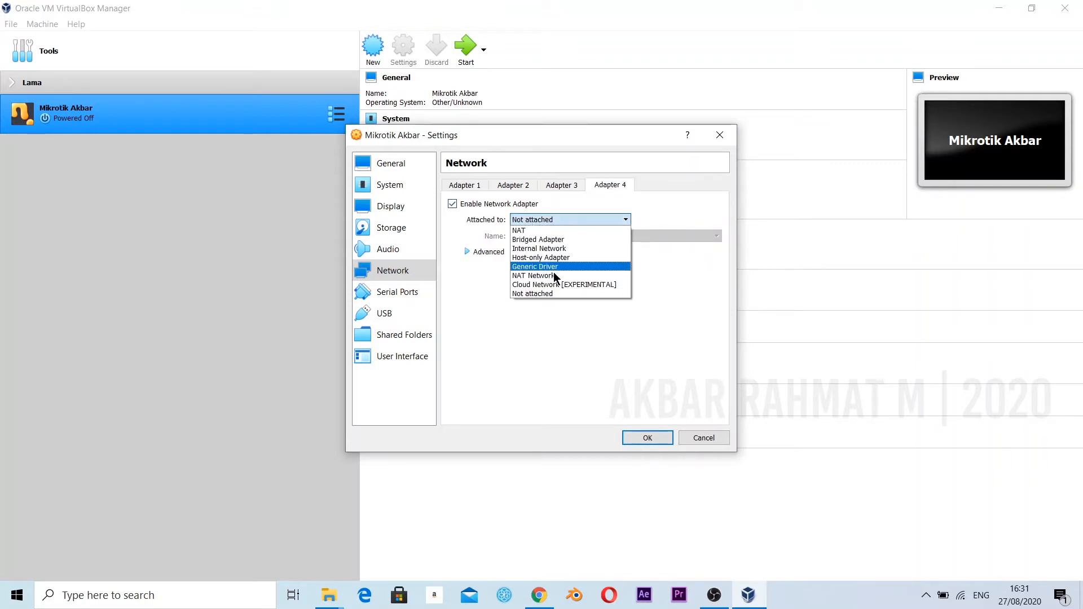
pyautogui.click(562, 257)
pyautogui.click(567, 232)
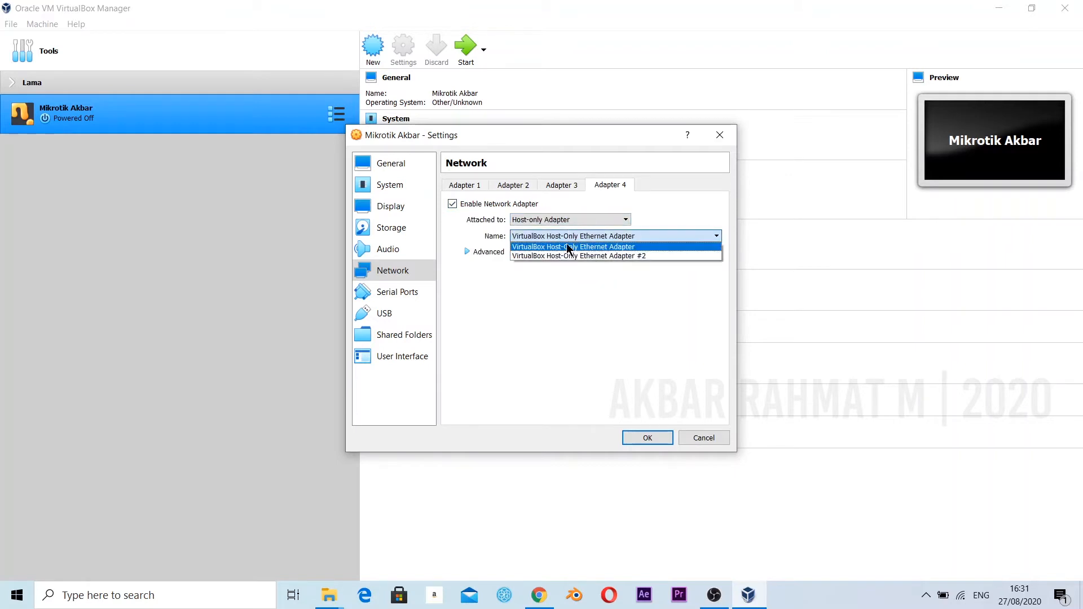
pyautogui.click(565, 255)
pyautogui.click(458, 185)
pyautogui.click(514, 185)
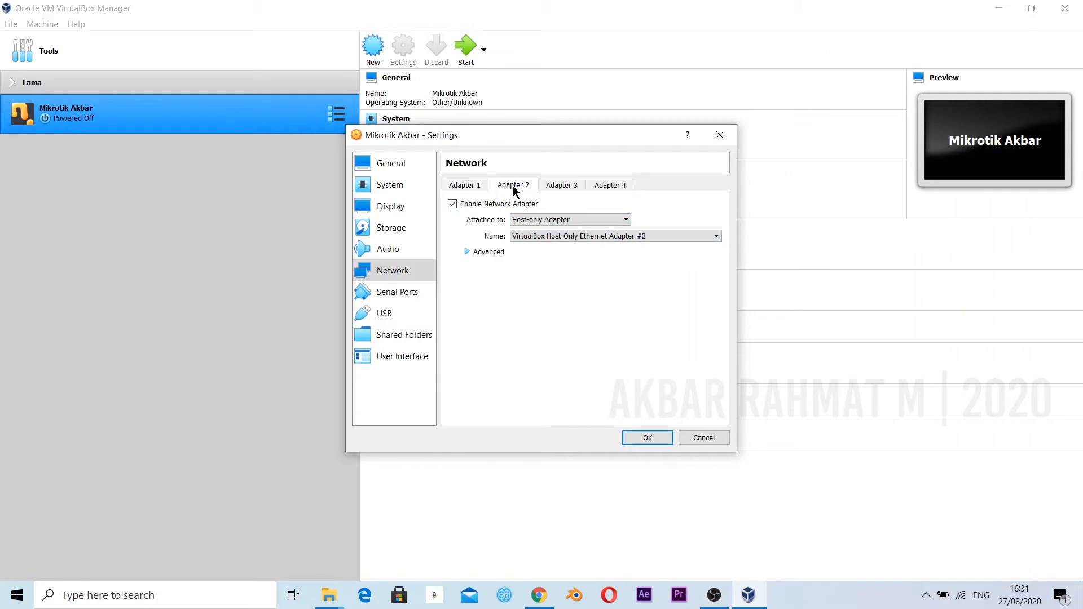
pyautogui.click(645, 437)
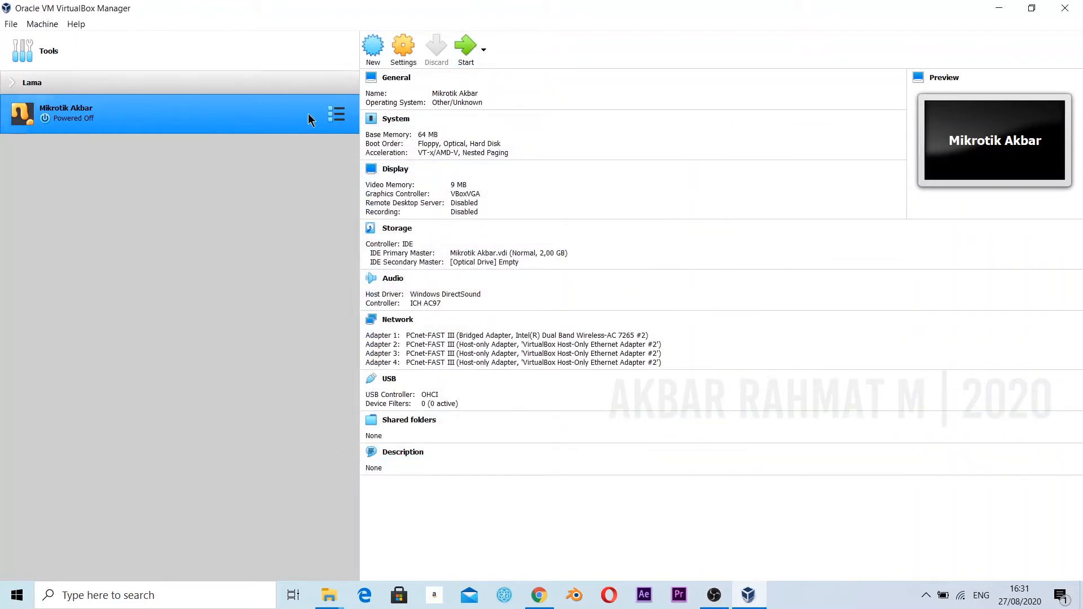
# Start the Mikrotik virtual machine with mikrotik-6.33.iso as start-up disk and maximize its window.
pyautogui.rightClick(289, 113)
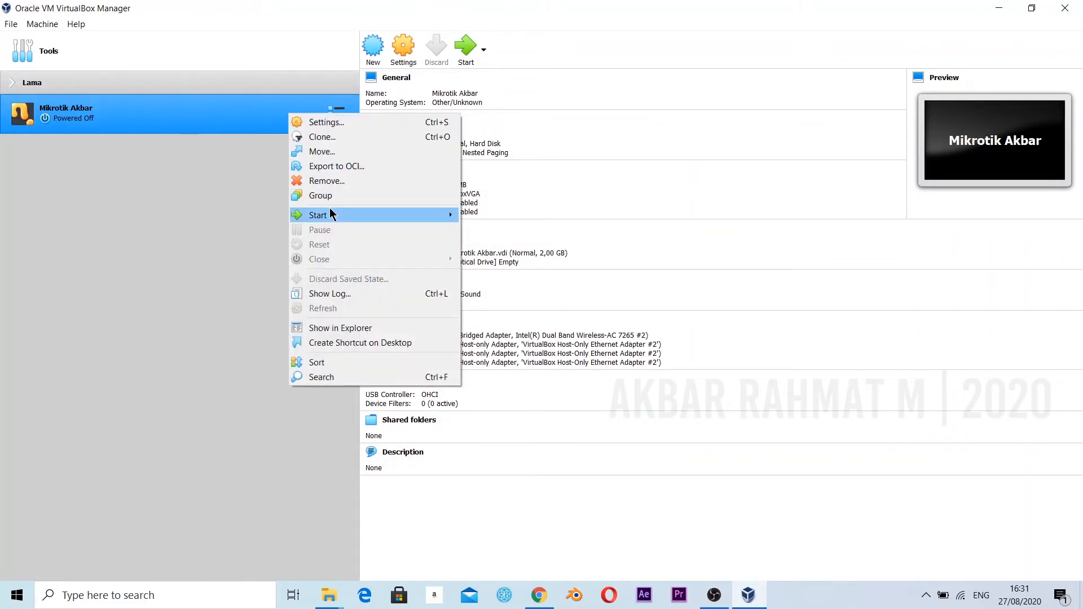
pyautogui.moveTo(330, 215)
pyautogui.click(517, 228)
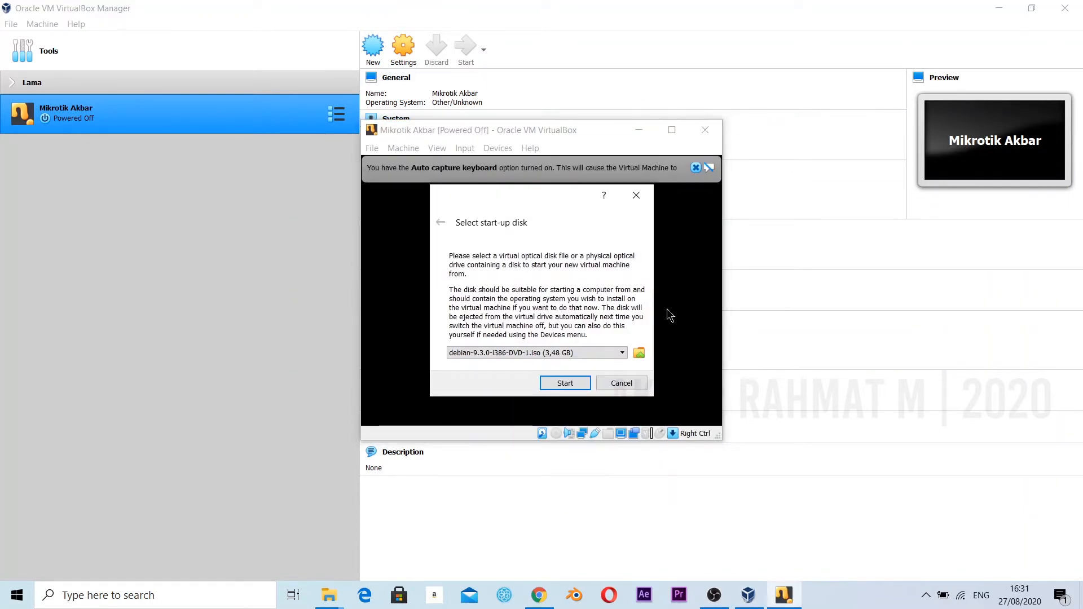
pyautogui.click(522, 355)
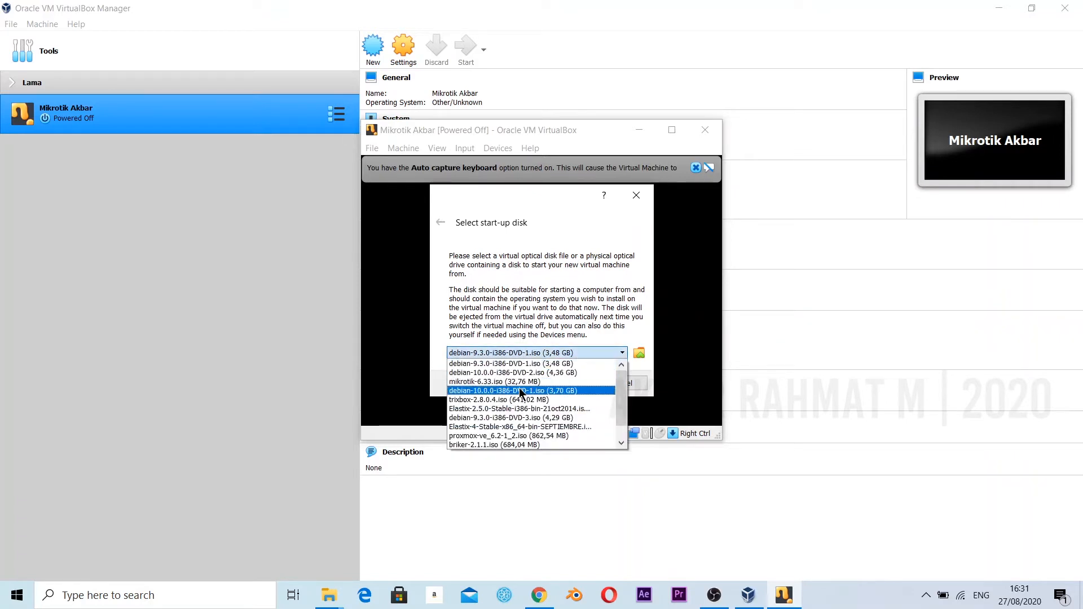
pyautogui.click(467, 383)
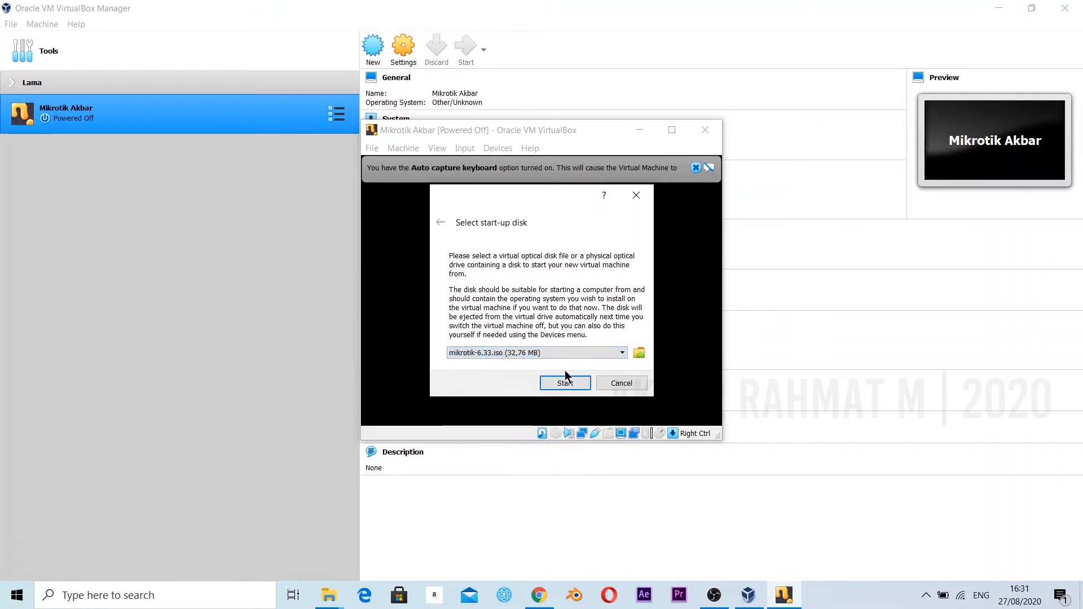
pyautogui.click(565, 383)
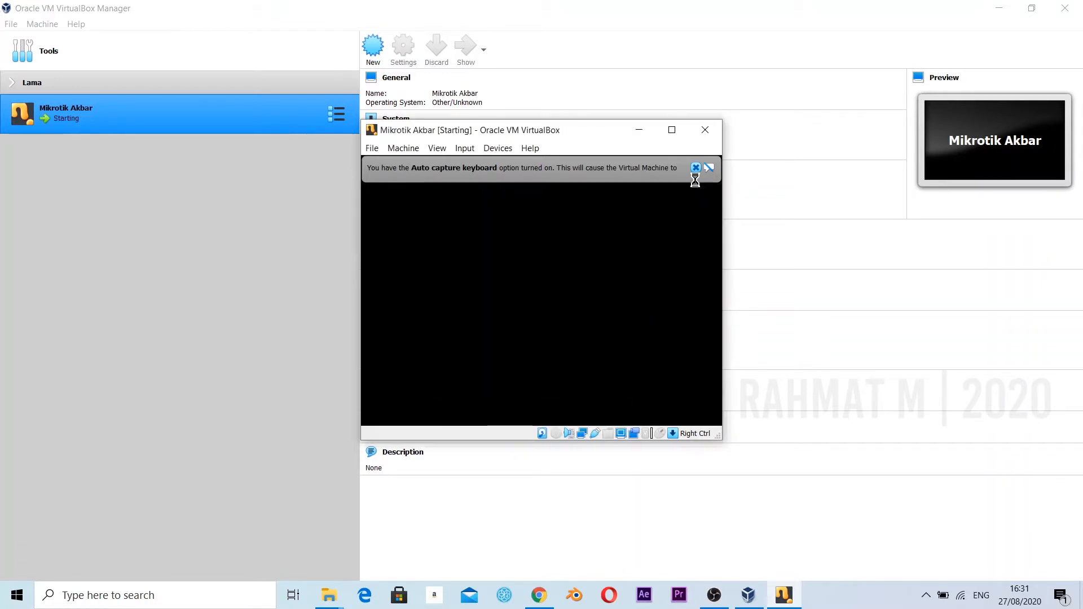
pyautogui.click(697, 168)
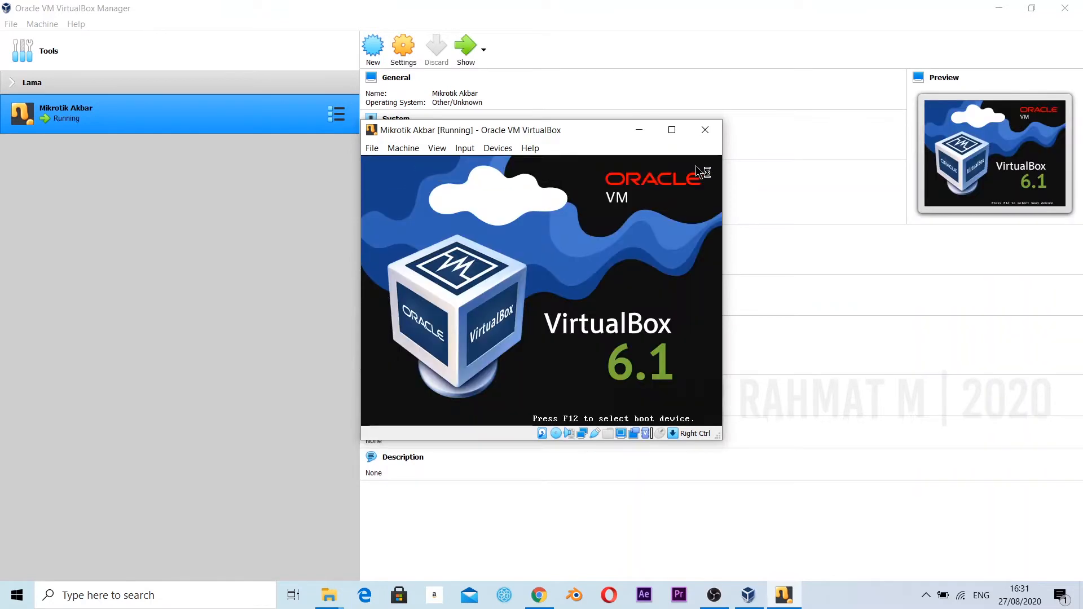
pyautogui.click(672, 131)
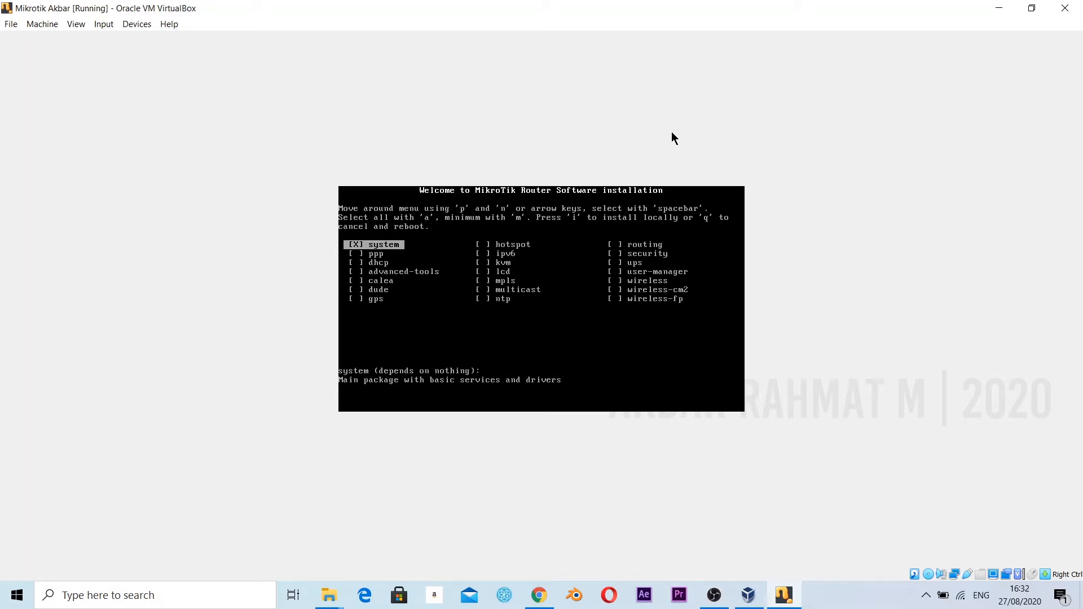
# Select all packages in the MikroTik installer and install them locally, confirming the installation with y.
pyautogui.press('i')
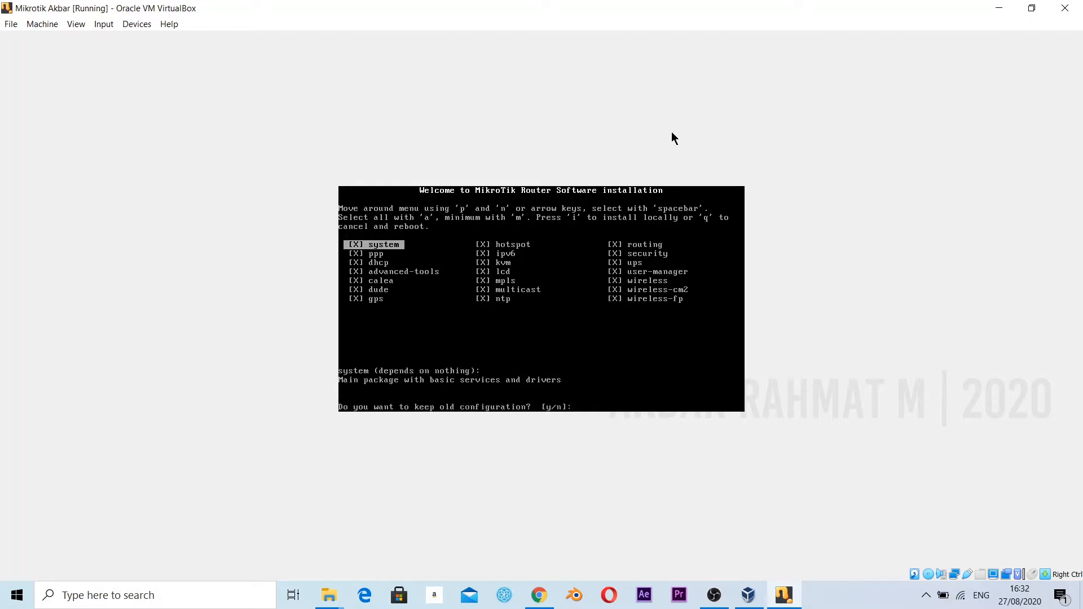
pyautogui.write('y/n]:y')
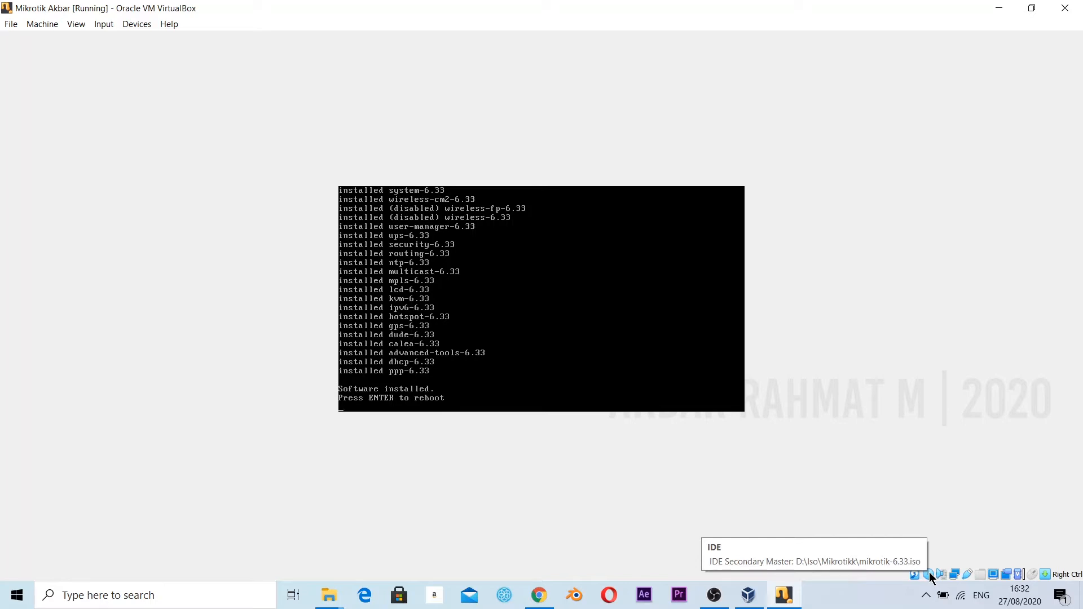
# Remove mikrotik-6.33.iso from the virtual optical drive with a forced unmount and reboot the installed system.
pyautogui.rightClick(932, 575)
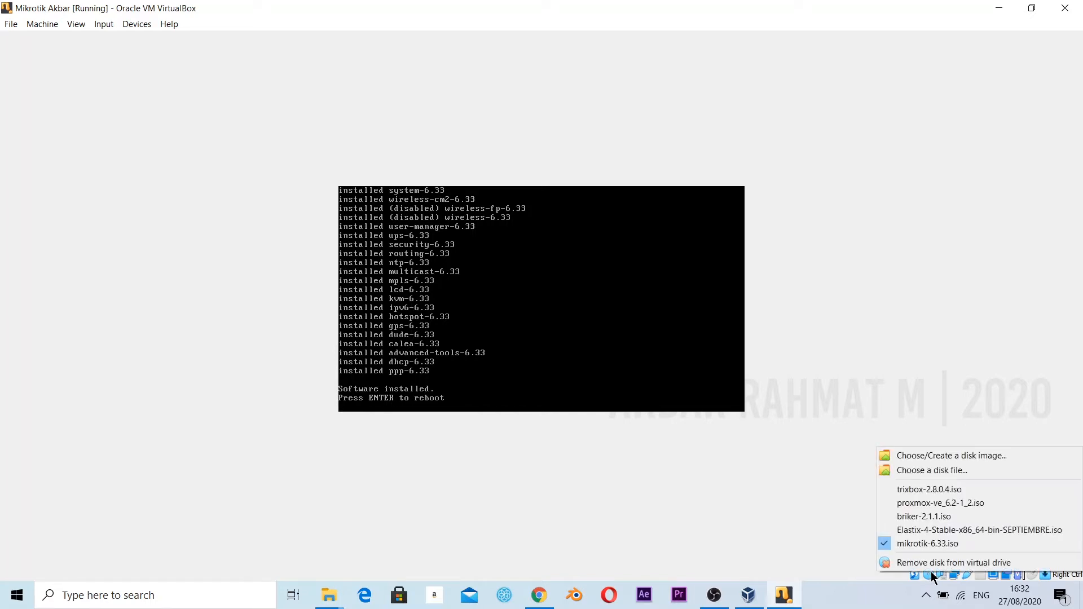
pyautogui.click(892, 563)
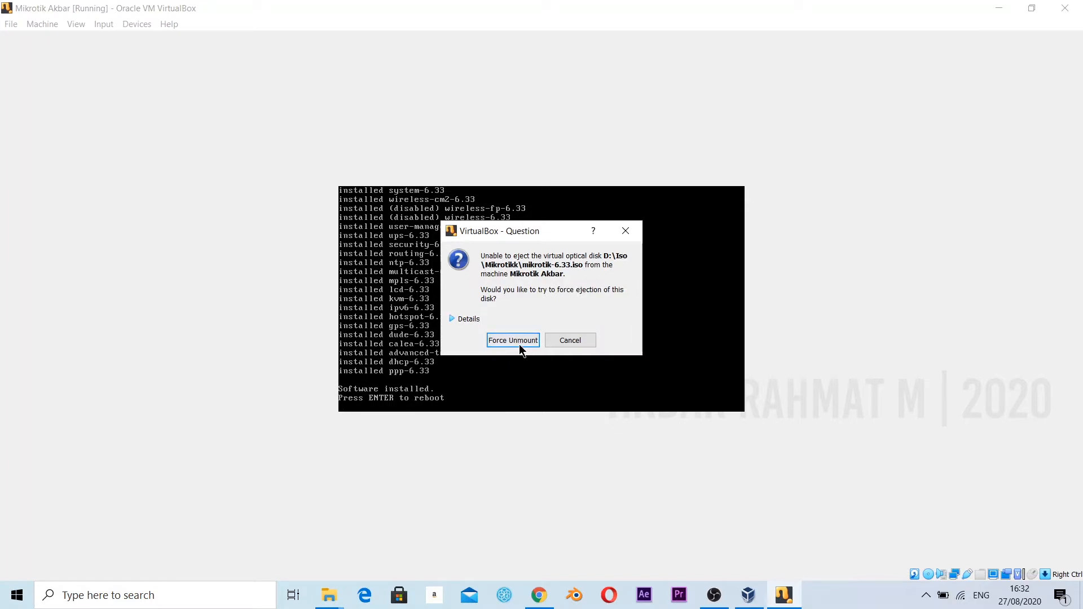
pyautogui.click(519, 341)
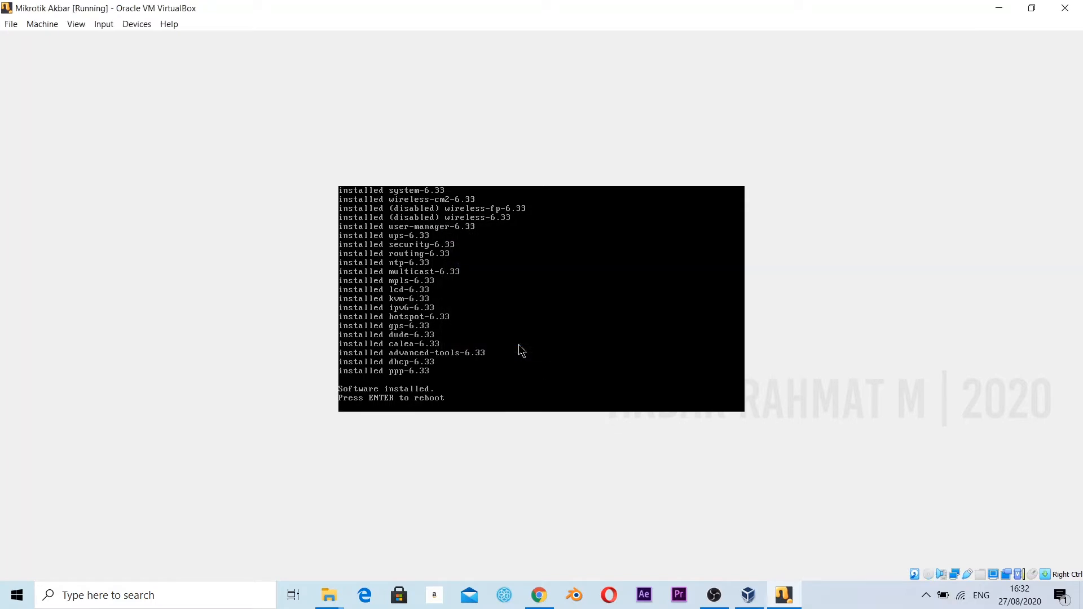
pyautogui.press('Return')
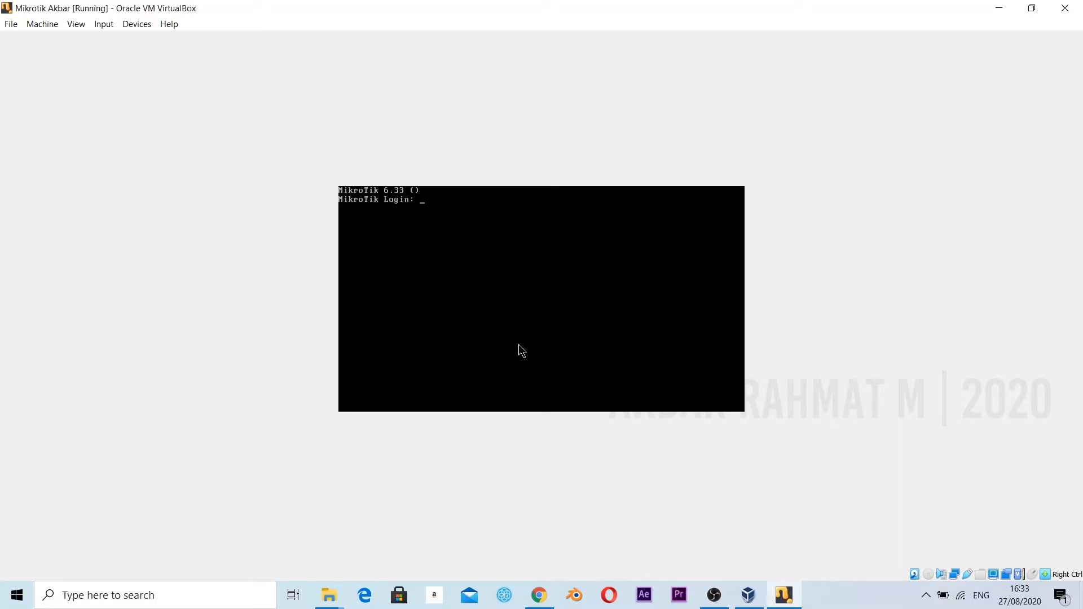
# Log in to the MikroTik console as admin with an empty password and decline viewing the software license.
pyautogui.write('admin')
pyautogui.press('Return')
pyautogui.press('Return')
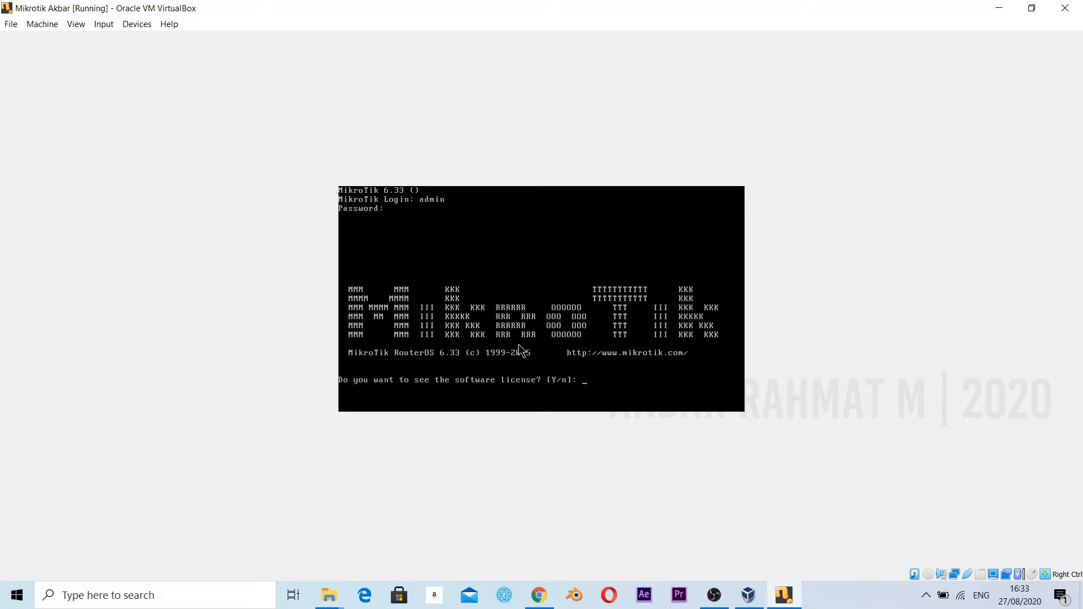
pyautogui.write('n')
pyautogui.press('Return')
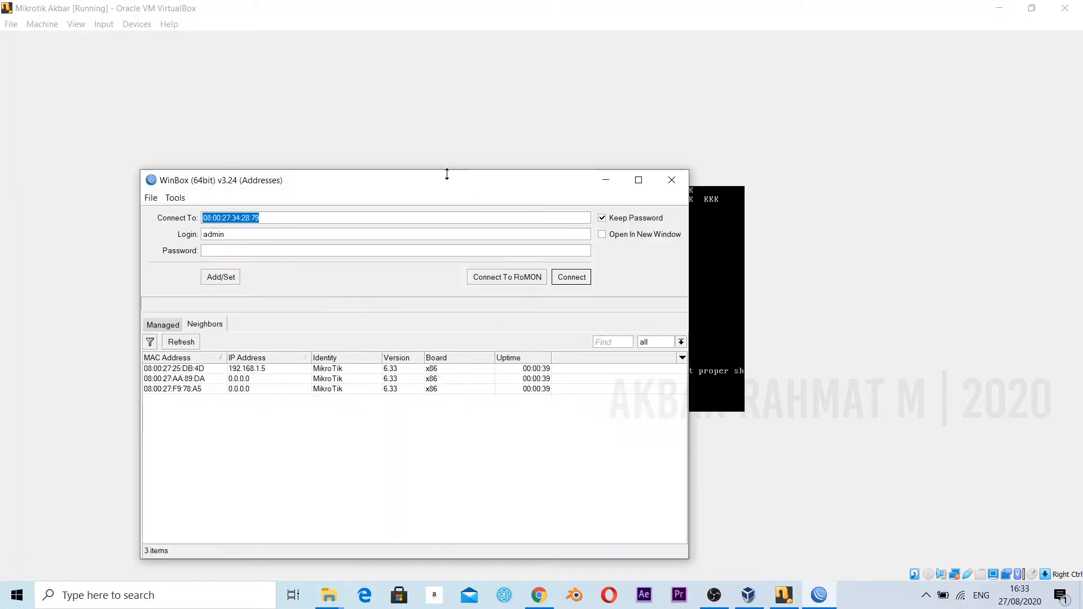
# In WinBox, connect as admin to the neighbor 08:00:27:25:DB:4D, dismiss the license notice and maximize the session window.
pyautogui.moveTo(447, 174); pyautogui.dragTo(624, 120)
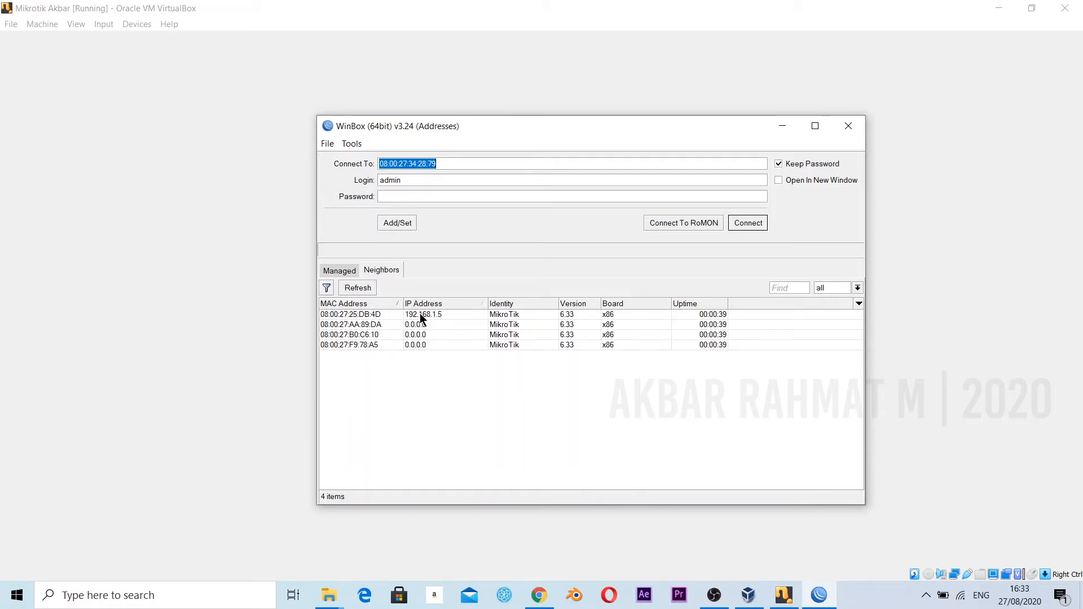
pyautogui.click(372, 313)
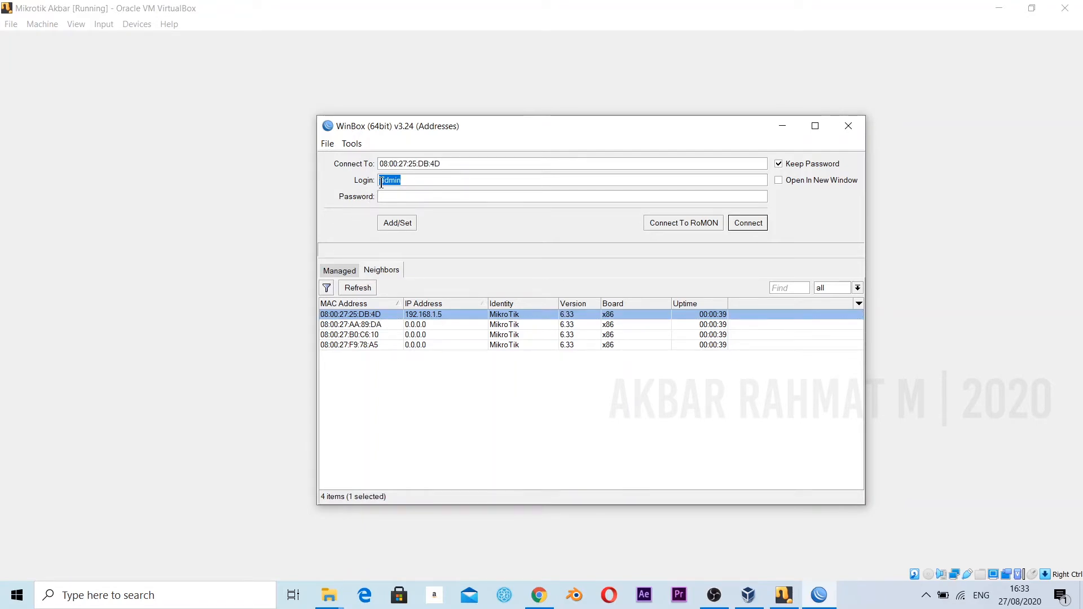
pyautogui.click(743, 222)
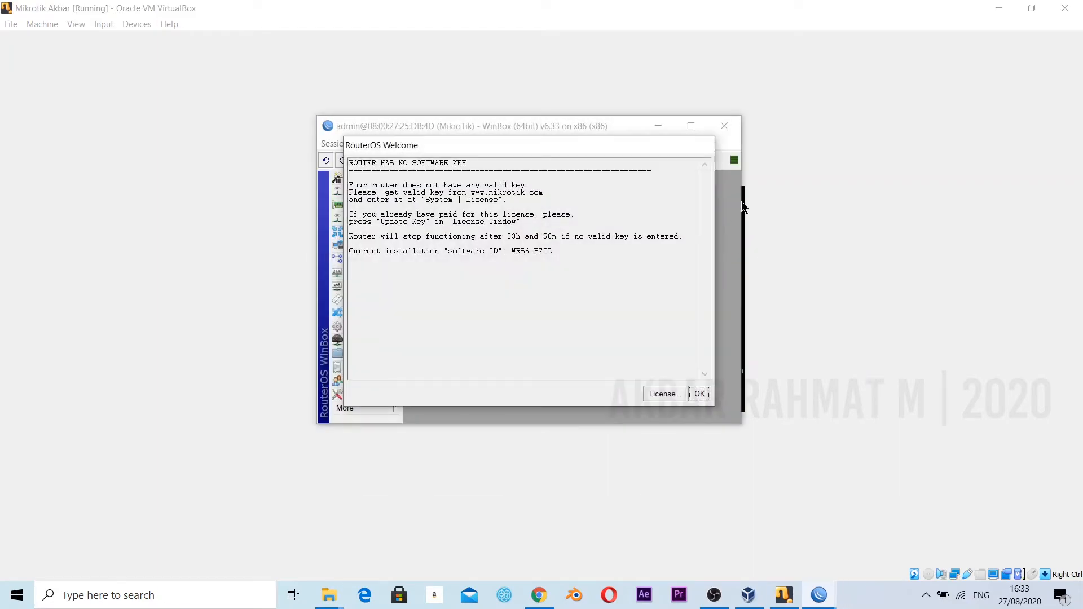
pyautogui.click(699, 394)
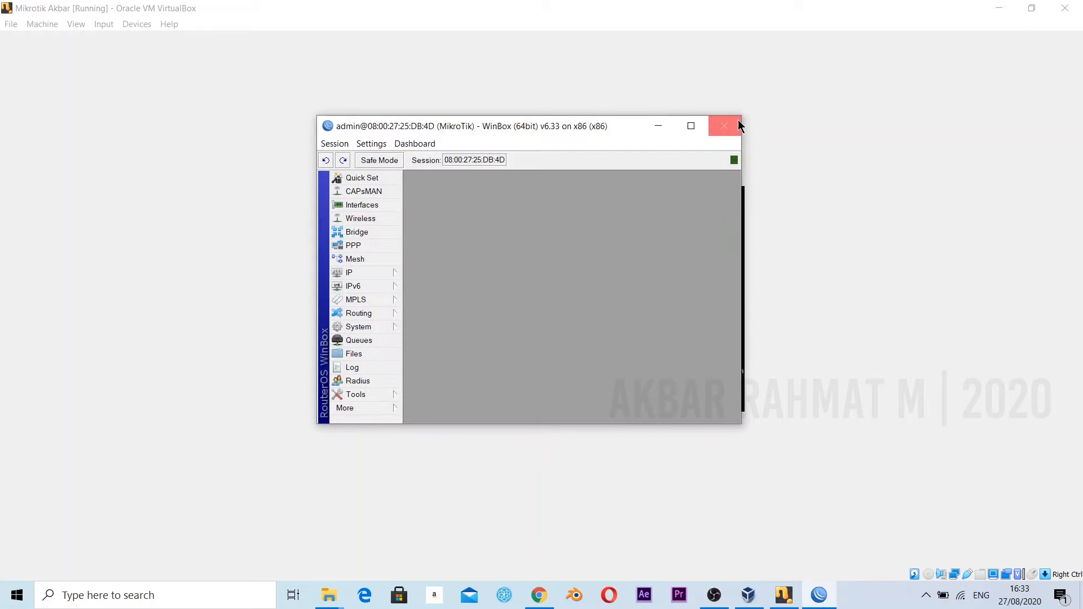
pyautogui.click(691, 126)
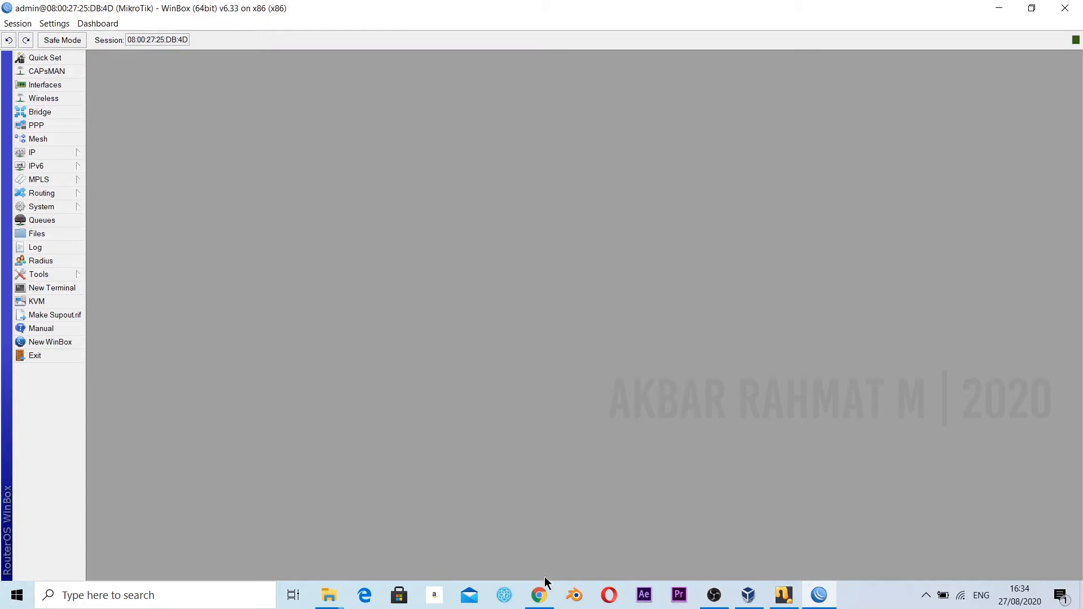
# Check the interface, IP address and status of the router's DHCP client, and close its list.
pyautogui.click(61, 153)
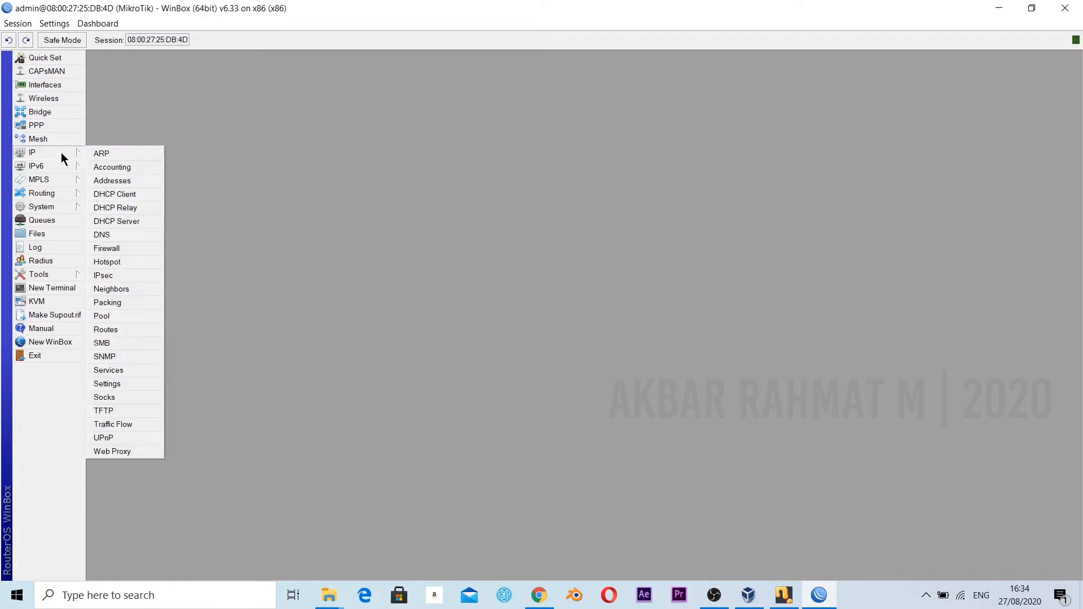
pyautogui.click(121, 196)
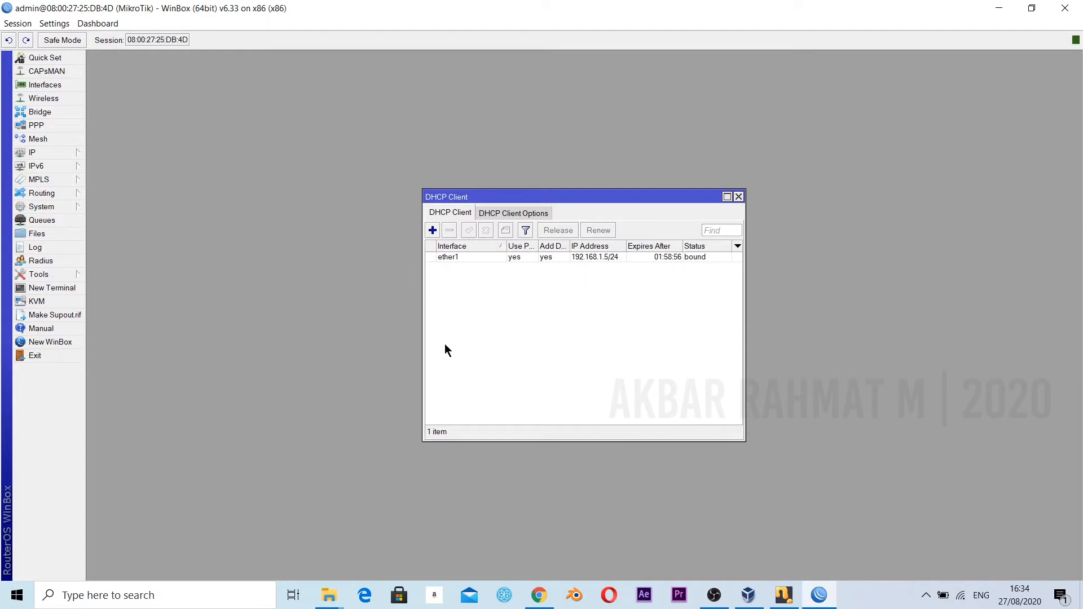
pyautogui.click(458, 257)
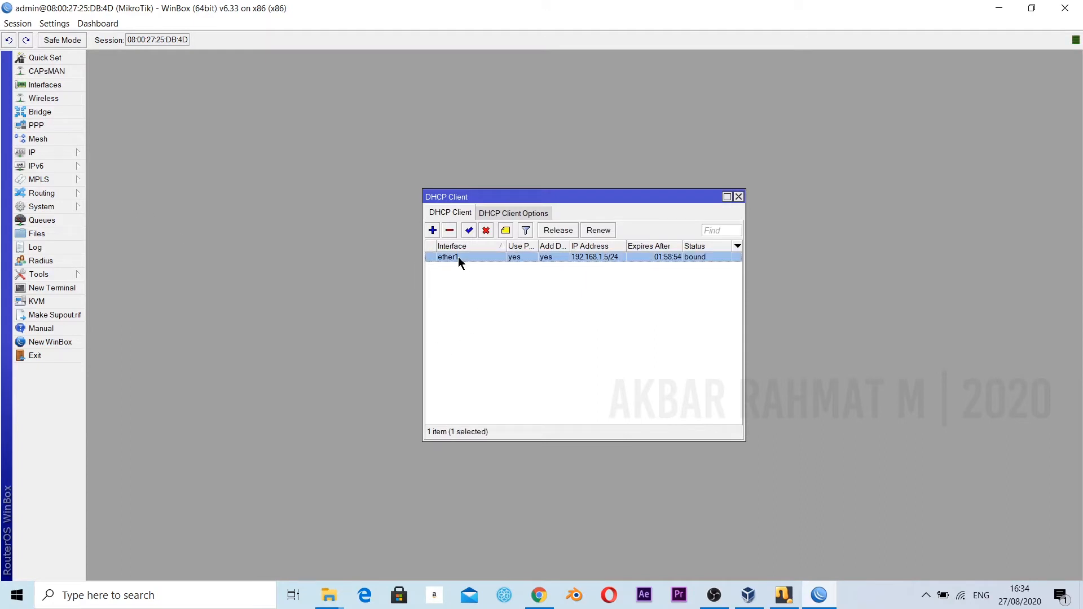
pyautogui.click(608, 317)
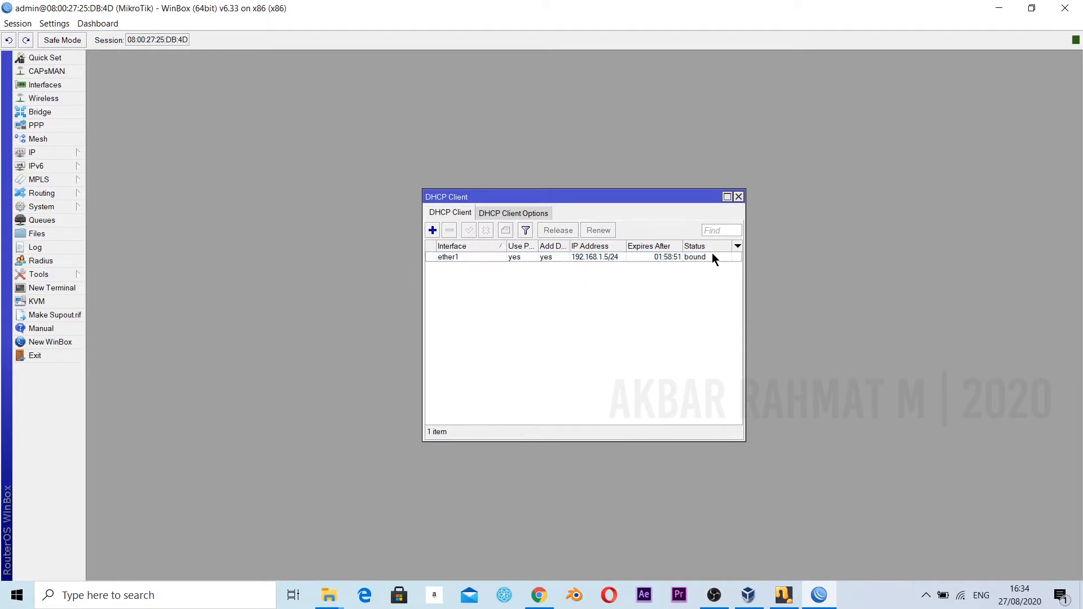
pyautogui.click(739, 197)
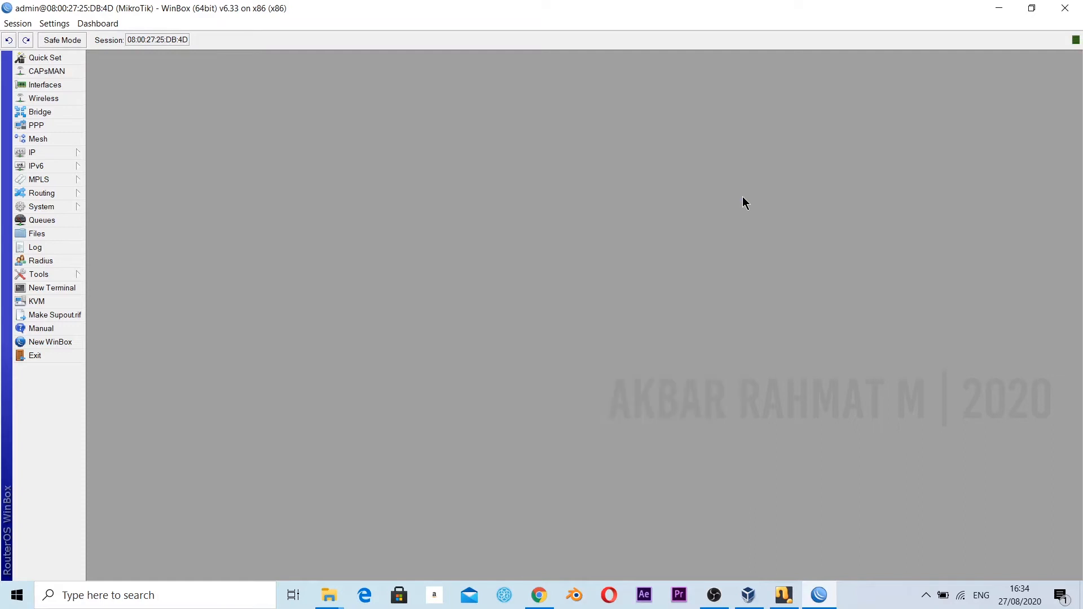
# Add the IP address 192.168.2.1/24 on interface ether2 and close the address list.
pyautogui.click(53, 152)
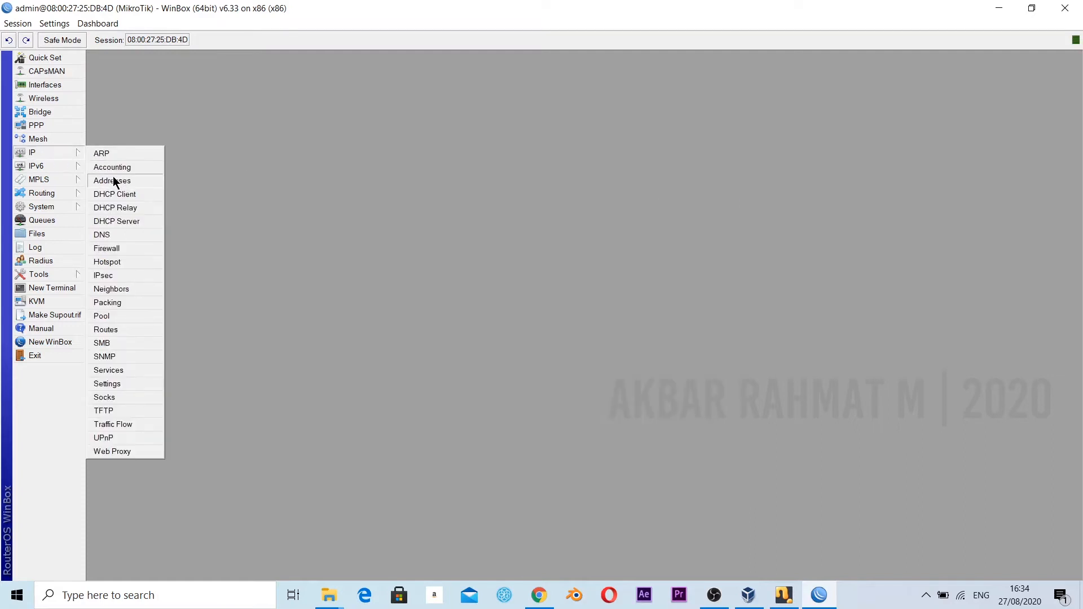
pyautogui.click(113, 180)
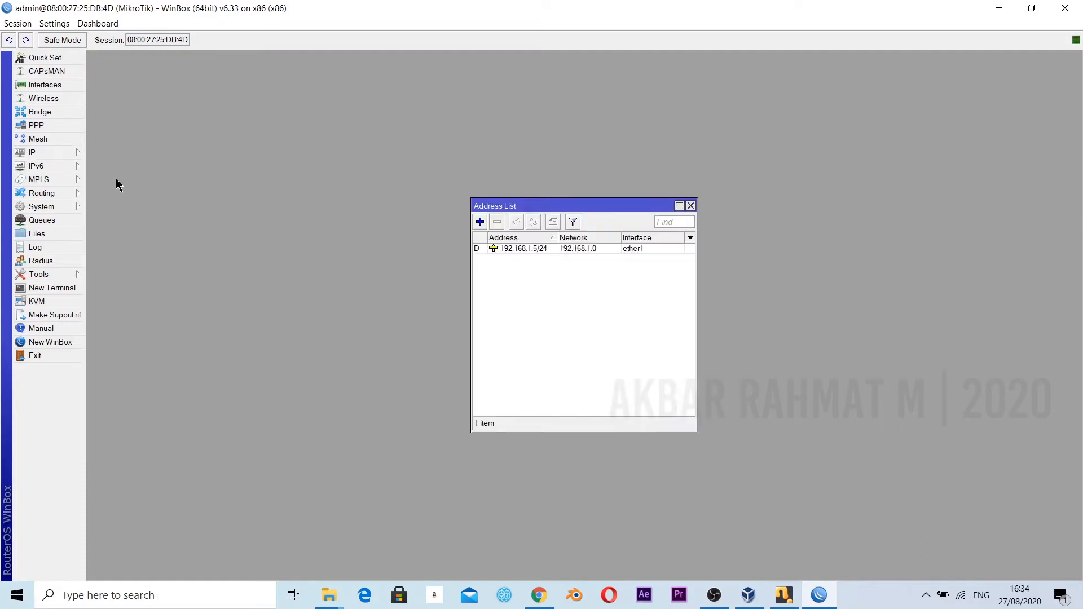
pyautogui.click(480, 222)
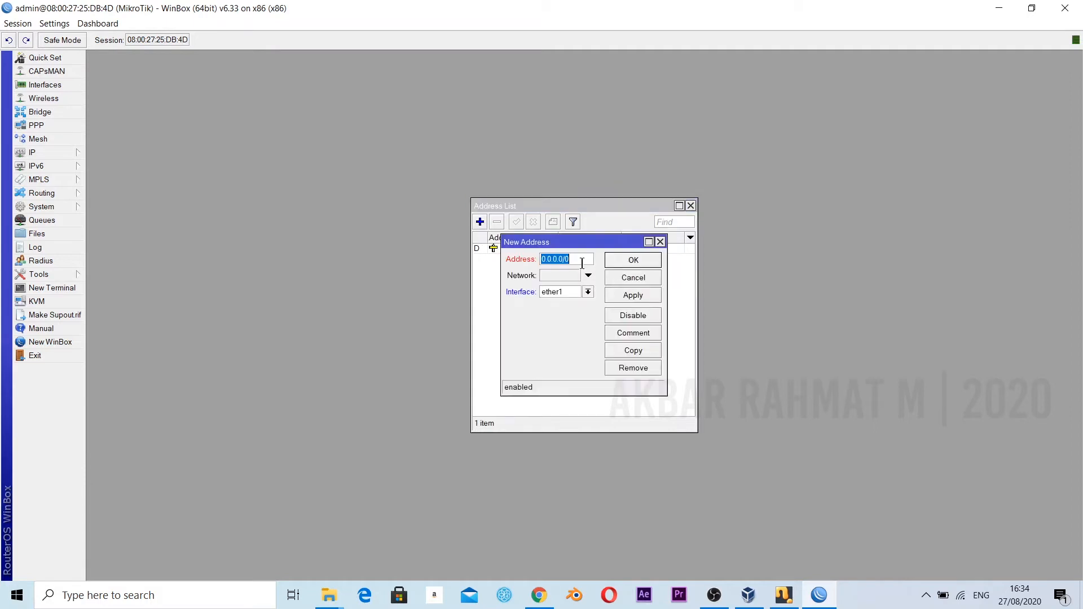
pyautogui.write('192.168.2.1/24')
pyautogui.click(587, 292)
pyautogui.click(579, 311)
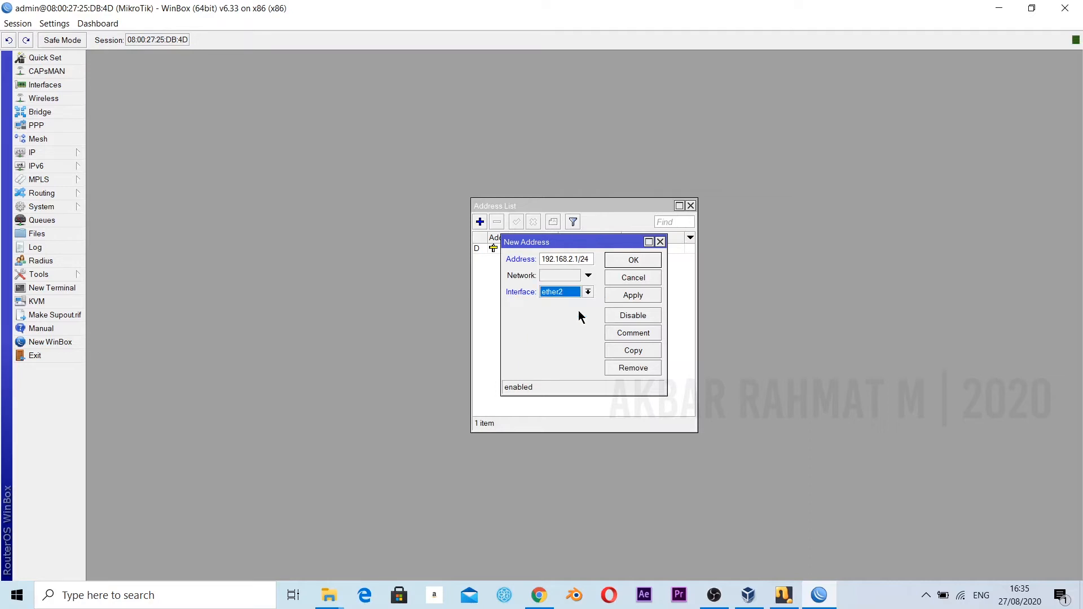
pyautogui.click(636, 294)
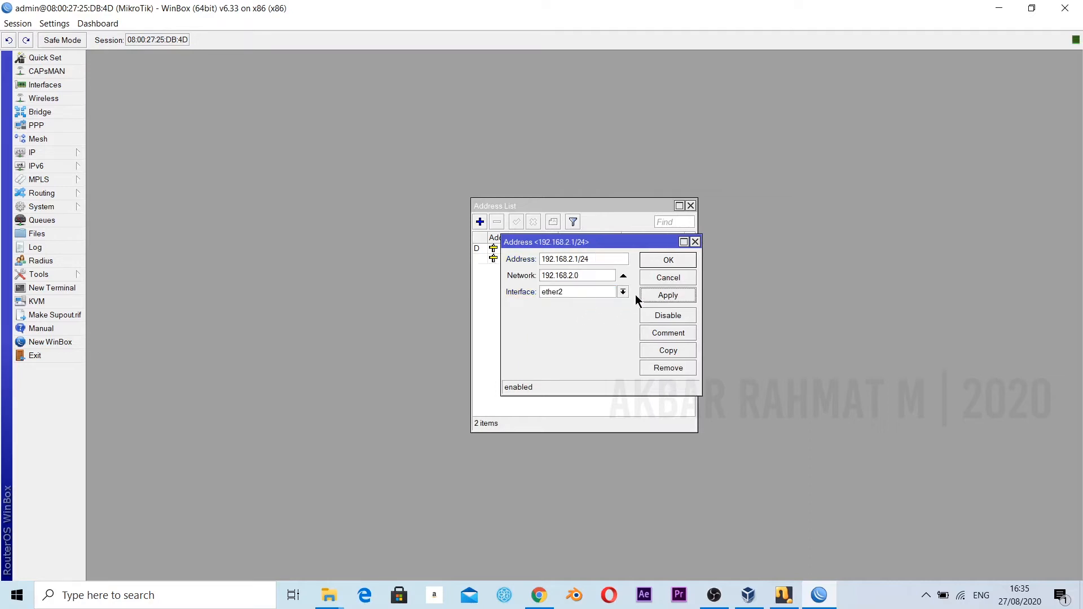
pyautogui.click(667, 260)
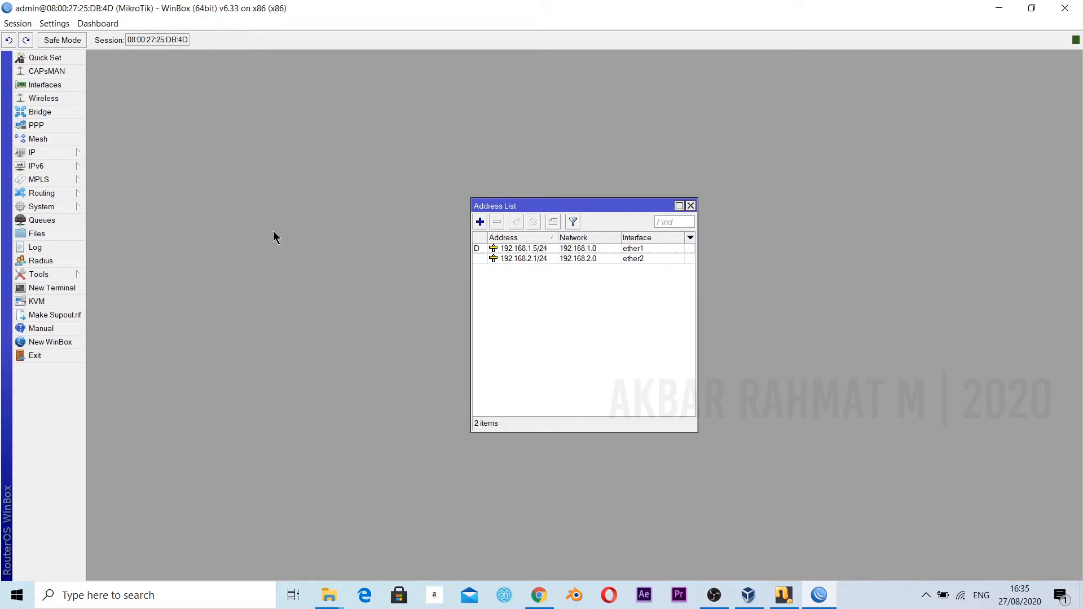
pyautogui.click(692, 206)
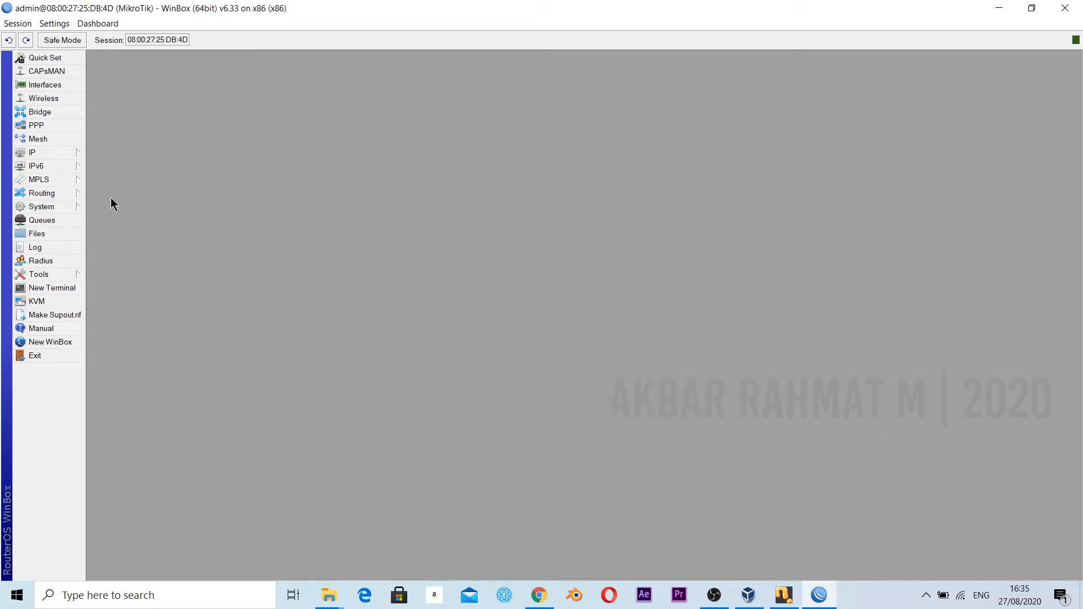
# Start the DHCP server setup on ether2, accepting the proposed address space and the gateway 192.168.2.1.
pyautogui.click(57, 156)
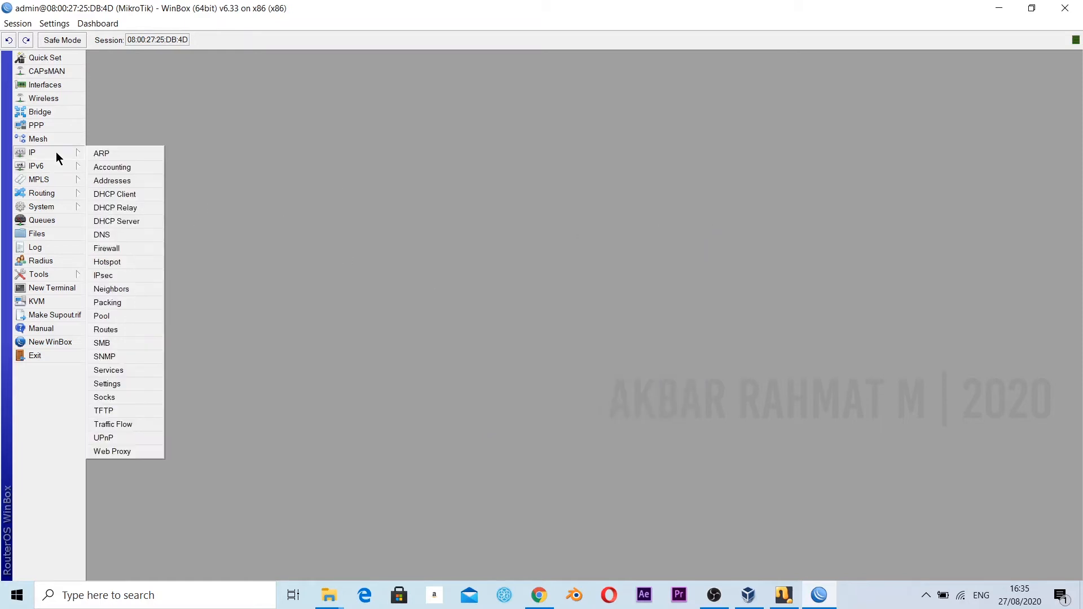
pyautogui.click(123, 227)
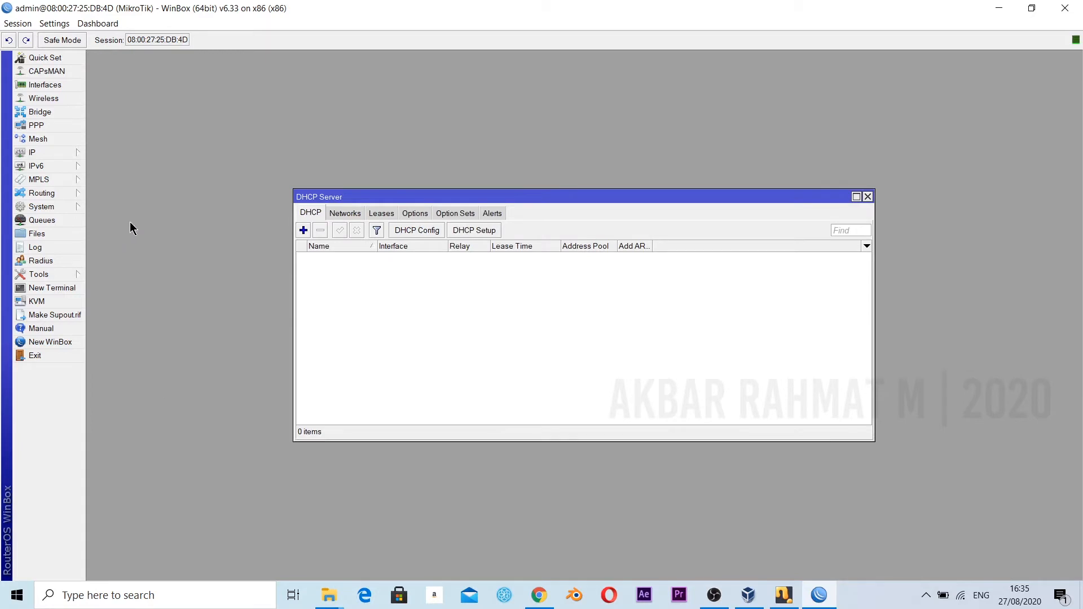
pyautogui.click(494, 234)
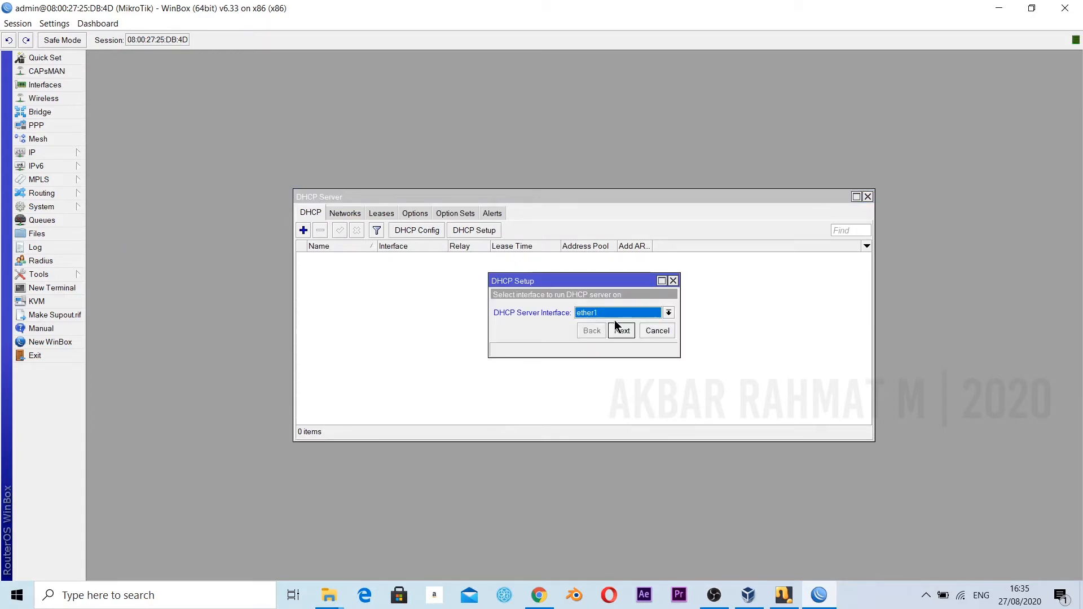
pyautogui.click(622, 312)
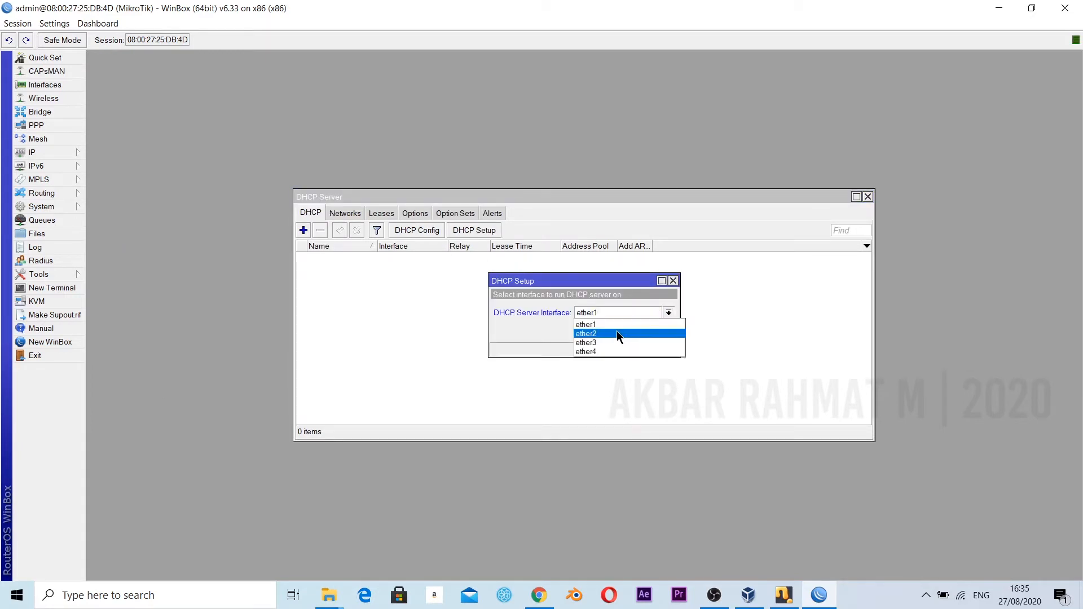
pyautogui.click(618, 333)
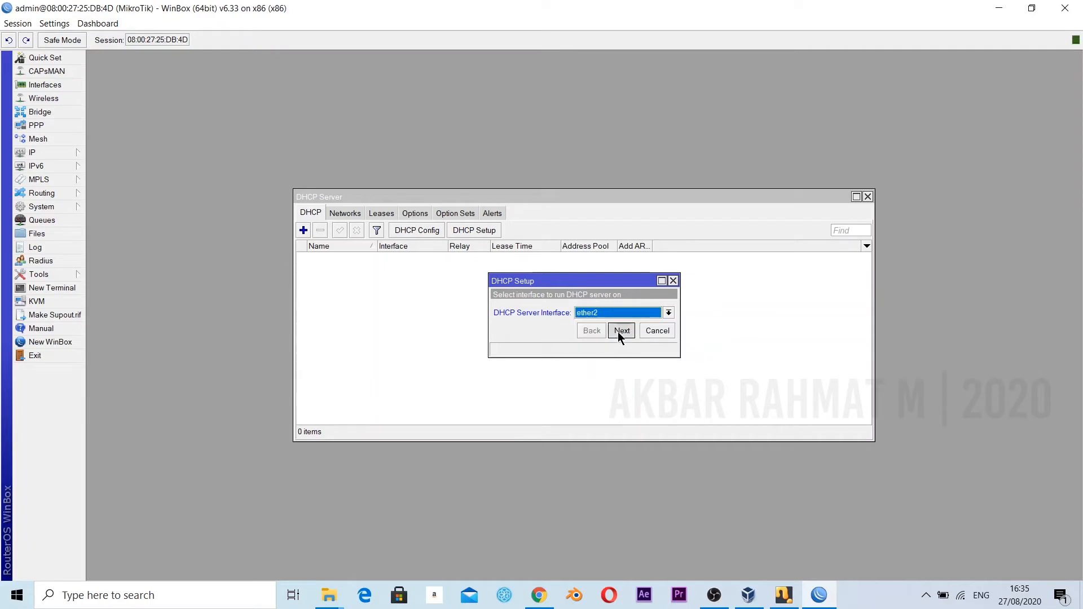
pyautogui.click(618, 331)
pyautogui.click(617, 331)
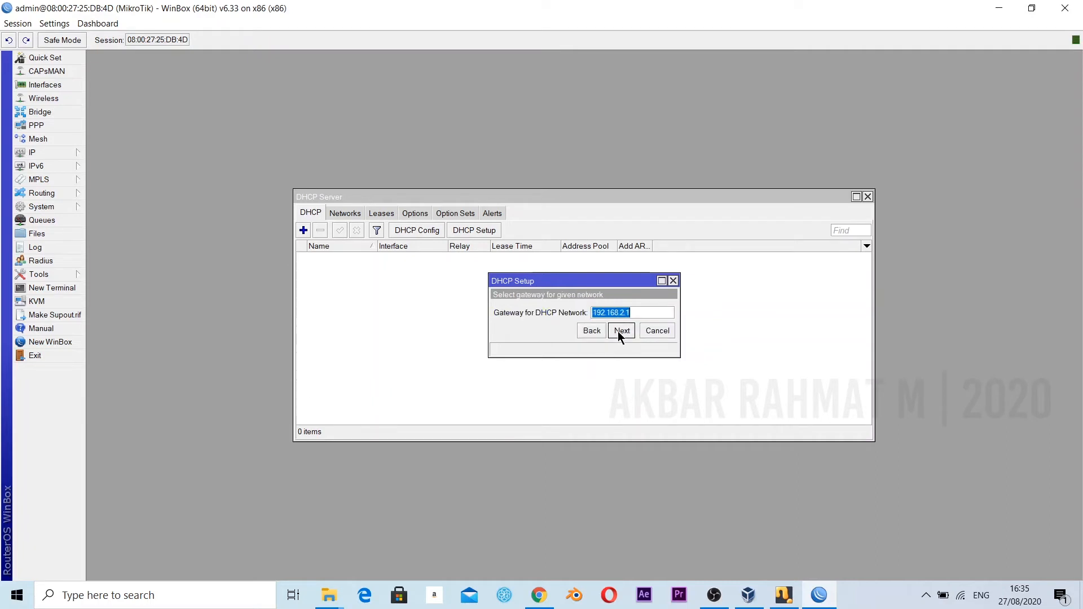
pyautogui.click(617, 331)
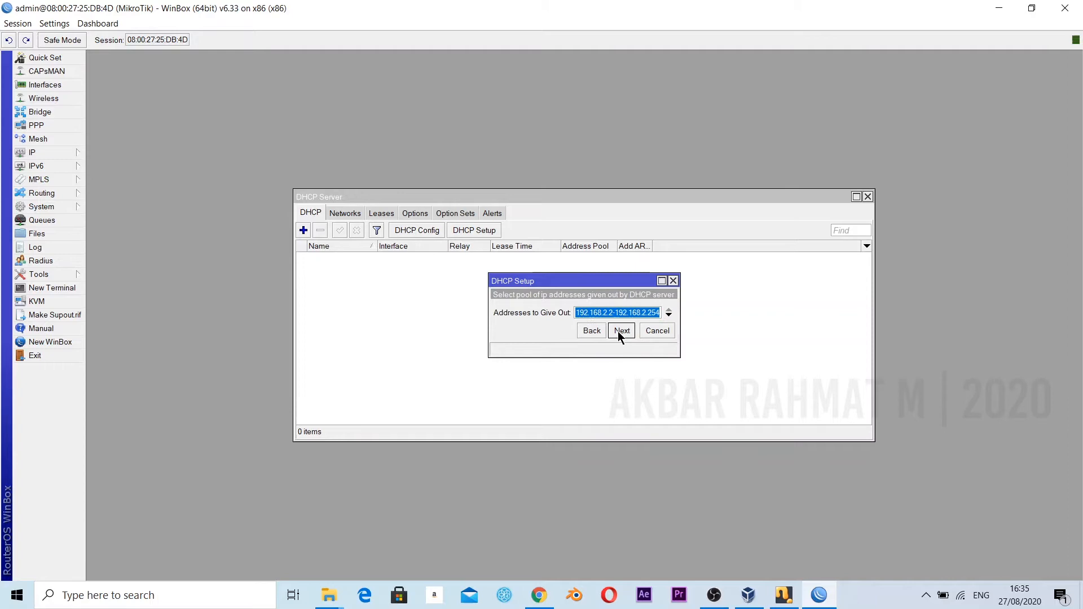
# Consult the DHCP pool requirement in tugas 12 tkj.pdf in Chrome and set the addresses to give out to 192.168.2.2-192.168.2.100 in WinBox.
pyautogui.click(656, 312)
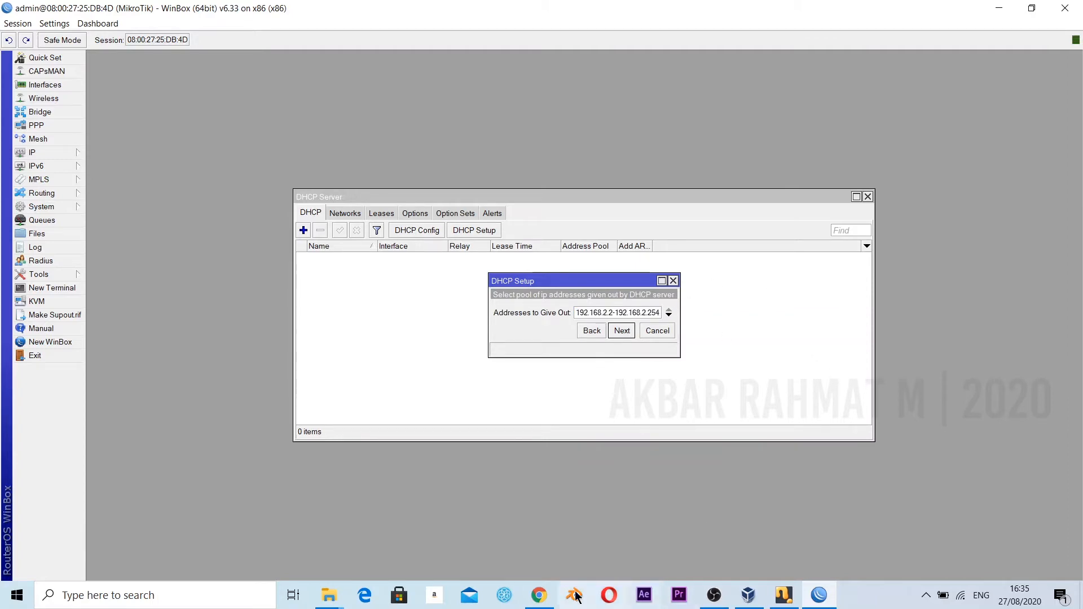
pyautogui.click(540, 597)
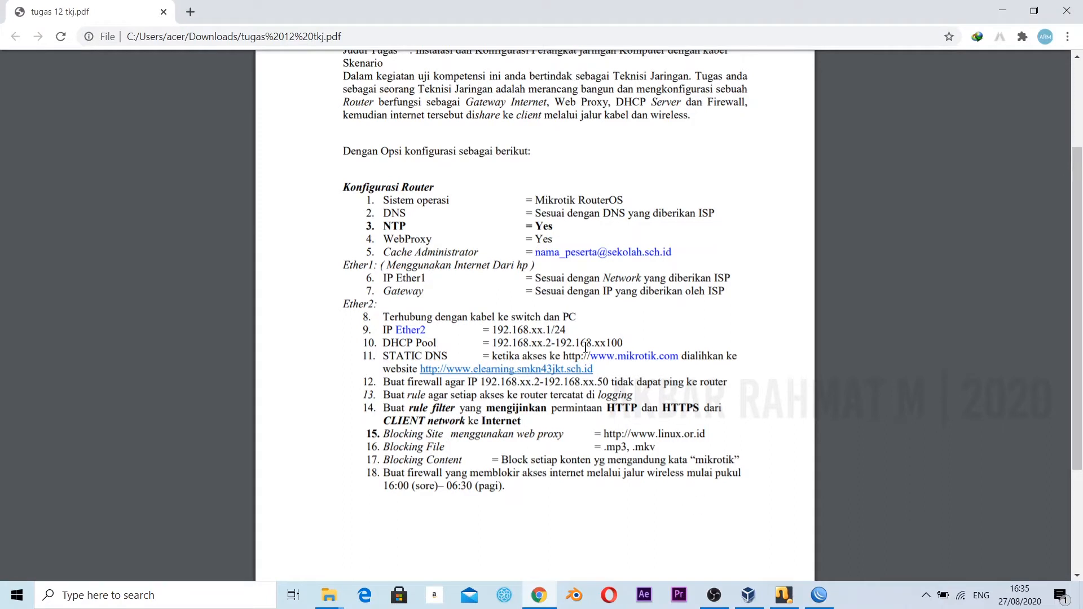
pyautogui.moveTo(390, 342); pyautogui.dragTo(631, 354)
pyautogui.click(631, 354)
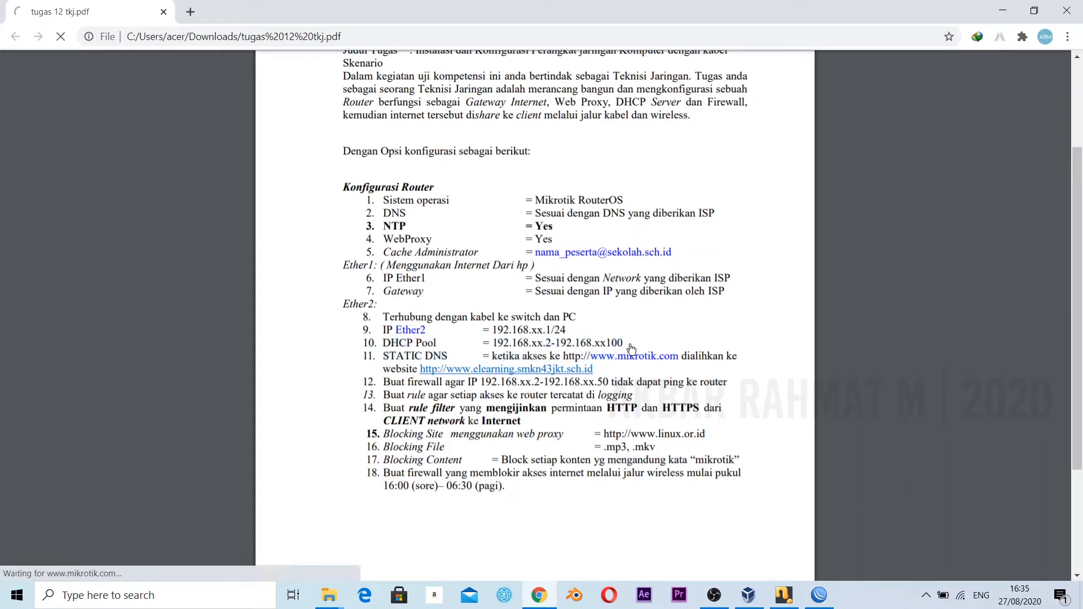
pyautogui.hotkey('alt', 'Tab')
pyautogui.press('Right')
pyautogui.press('BackSpace')
pyautogui.press('BackSpace')
pyautogui.press('BackSpace')
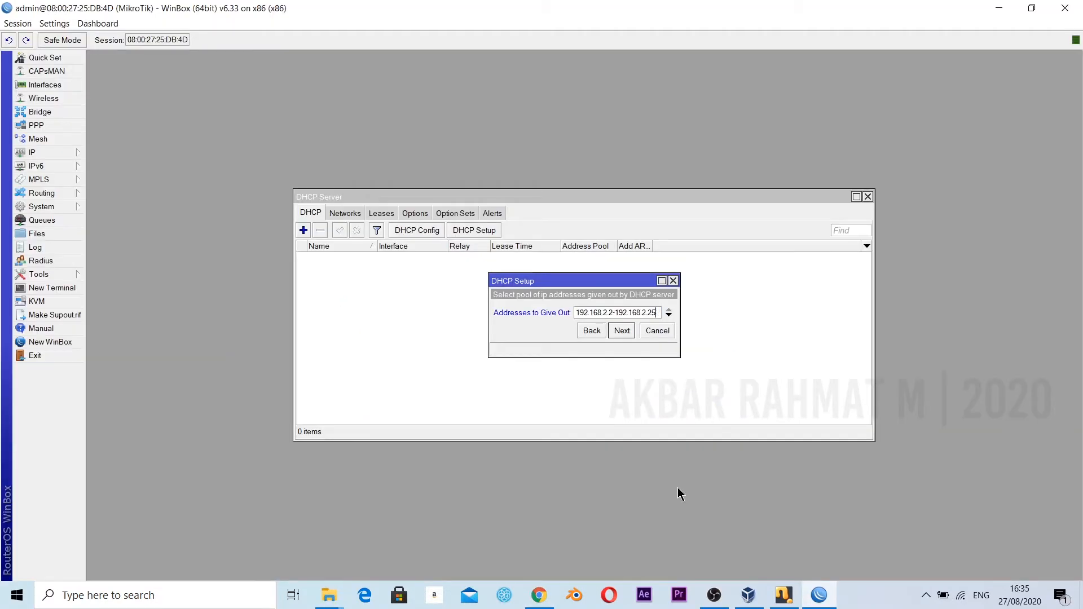
pyautogui.write('100')
pyautogui.click(621, 333)
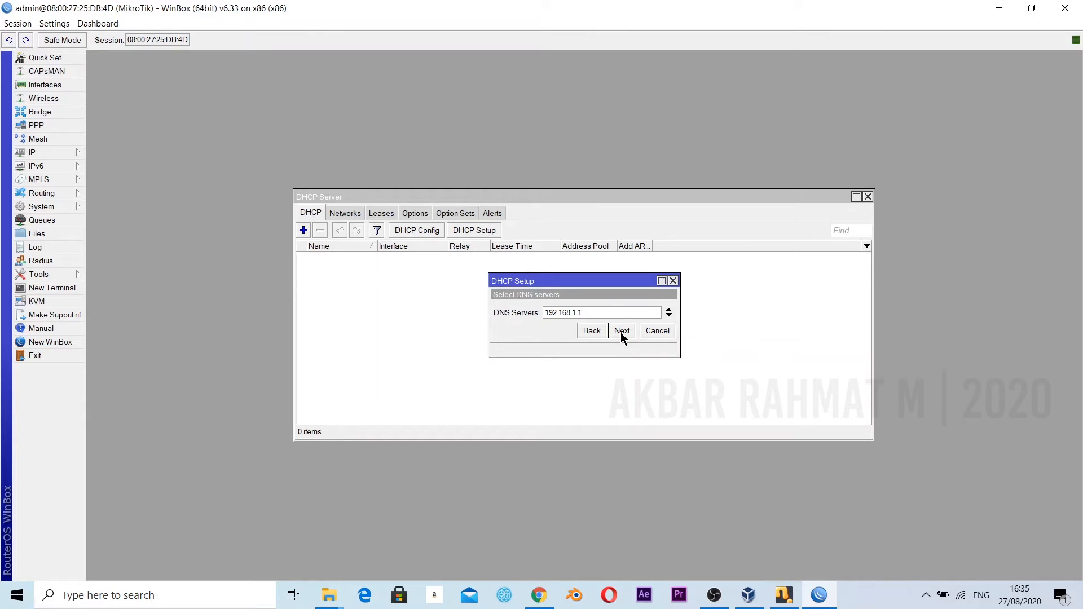
# Set the DHCP server's DNS servers to 8.8.8.8 and 8.8.4.4, accept the lease time of 00:10:00 and finish the setup.
pyautogui.moveTo(633, 311); pyautogui.dragTo(394, 316)
pyautogui.press('BackSpace')
pyautogui.write('8.8.8.8')
pyautogui.click(668, 316)
pyautogui.write('8')
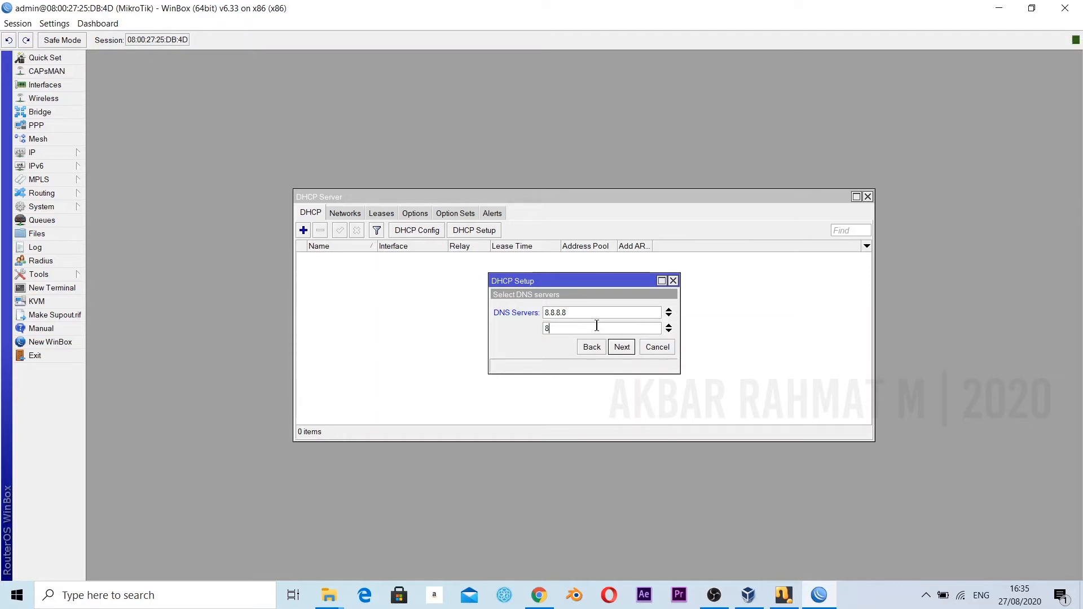
pyautogui.write('.8.4.4')
pyautogui.click(618, 348)
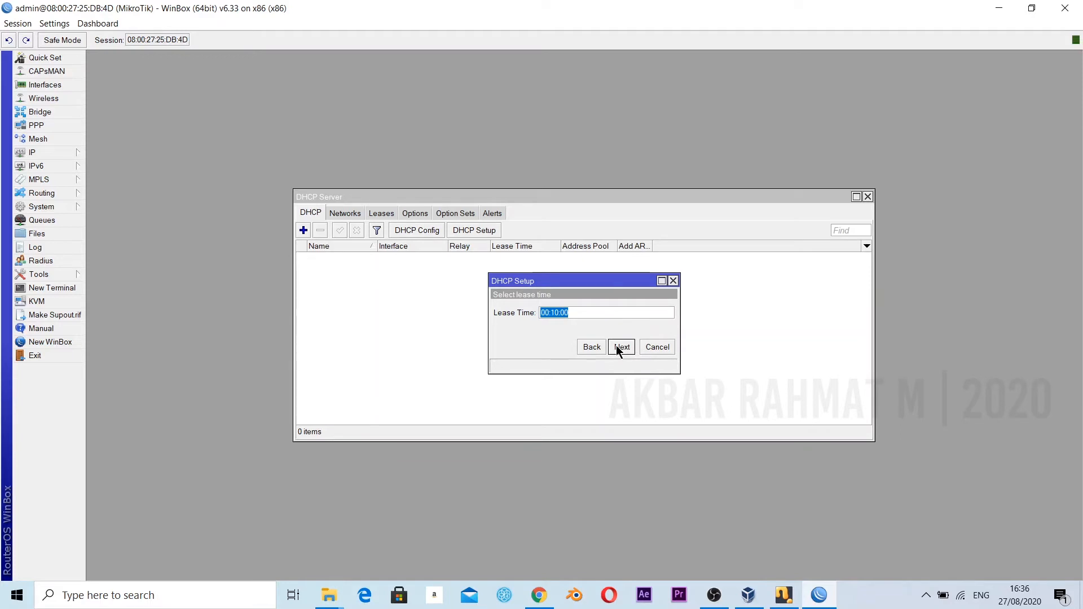
pyautogui.click(620, 347)
pyautogui.click(592, 311)
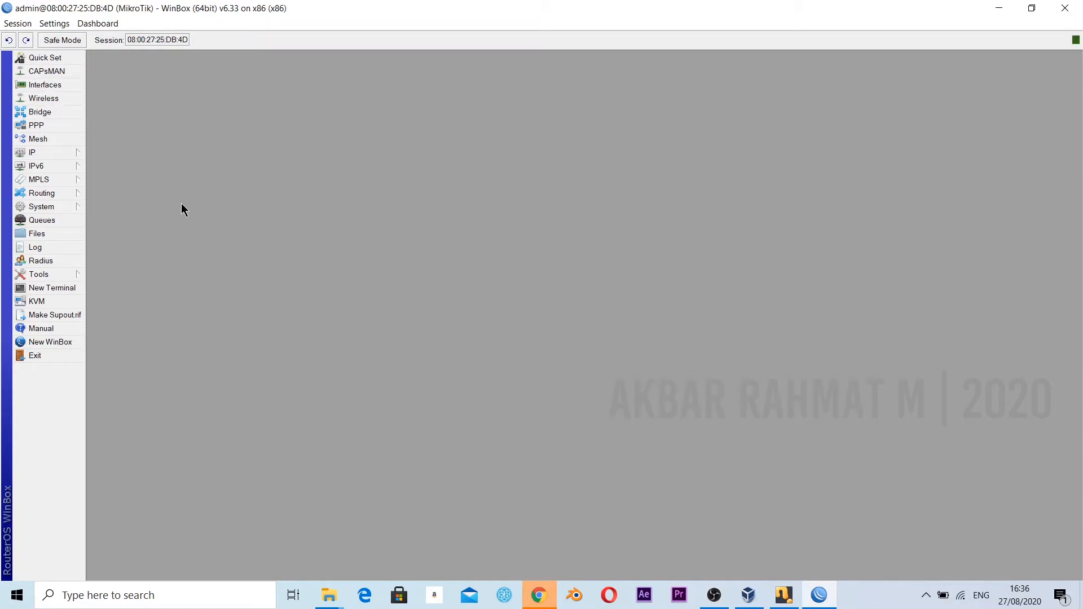
# Start a new firewall NAT rule in the srcnat chain with ether1 as the outgoing interface.
pyautogui.click(59, 152)
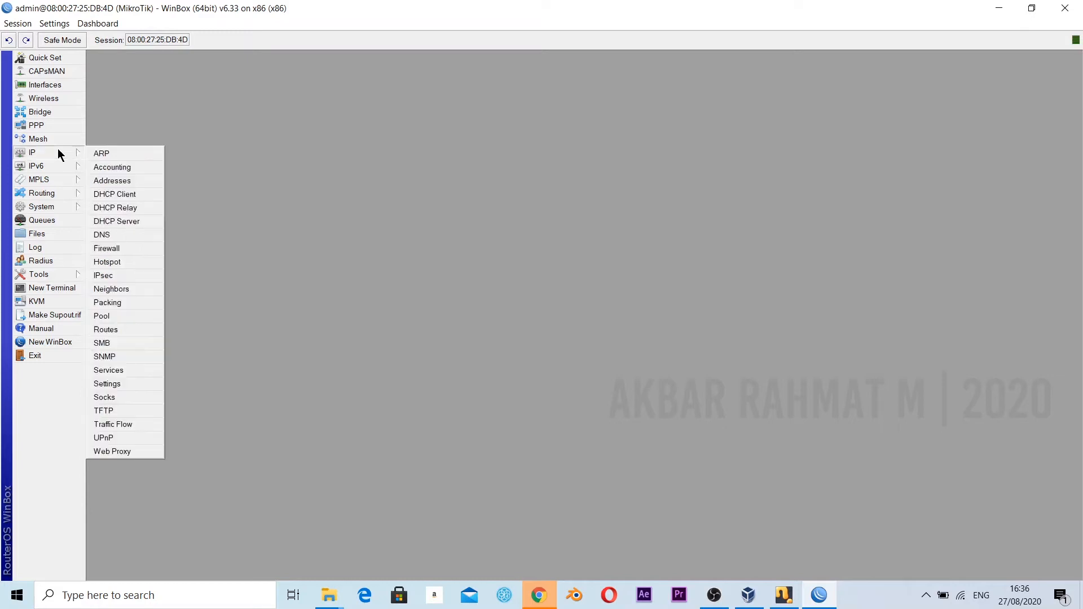
pyautogui.click(127, 249)
pyautogui.click(379, 213)
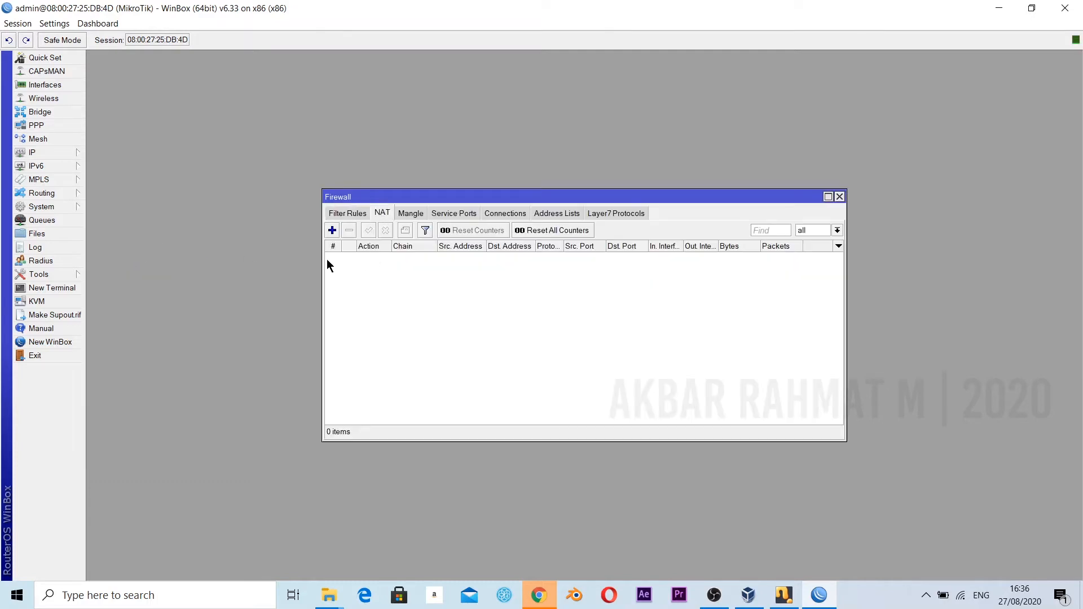
pyautogui.click(333, 230)
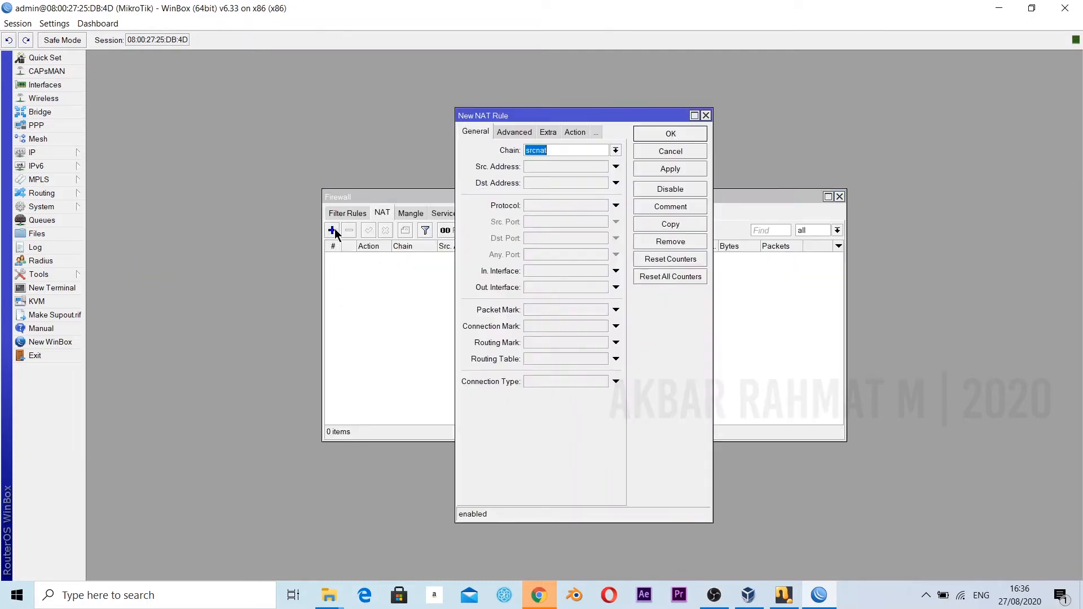
pyautogui.click(617, 289)
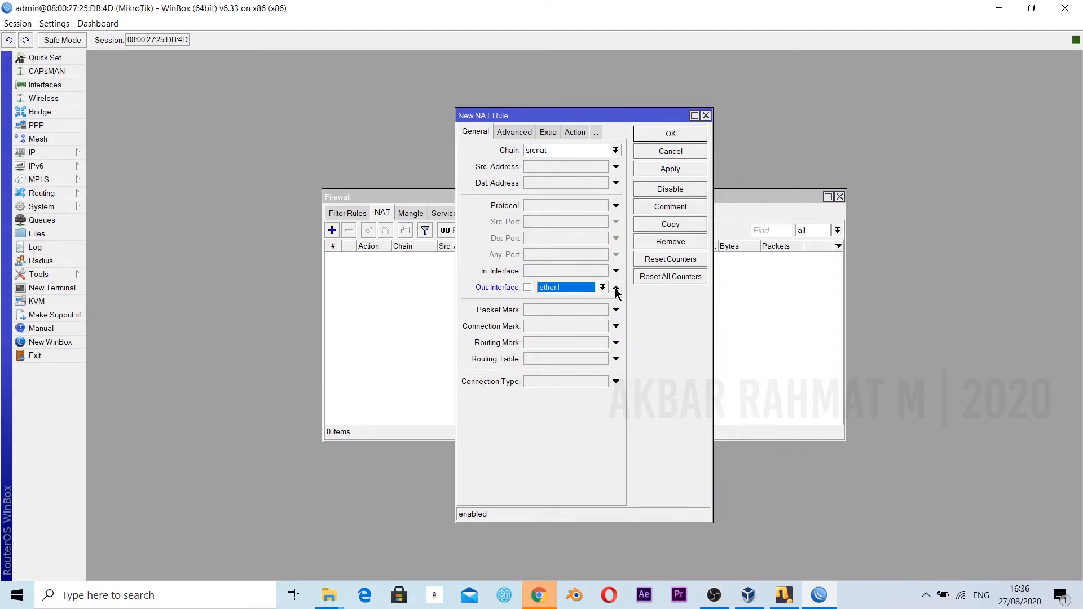
# Set the NAT rule's action to masquerade, save the rule and close the firewall window.
pyautogui.click(571, 134)
pyautogui.click(566, 153)
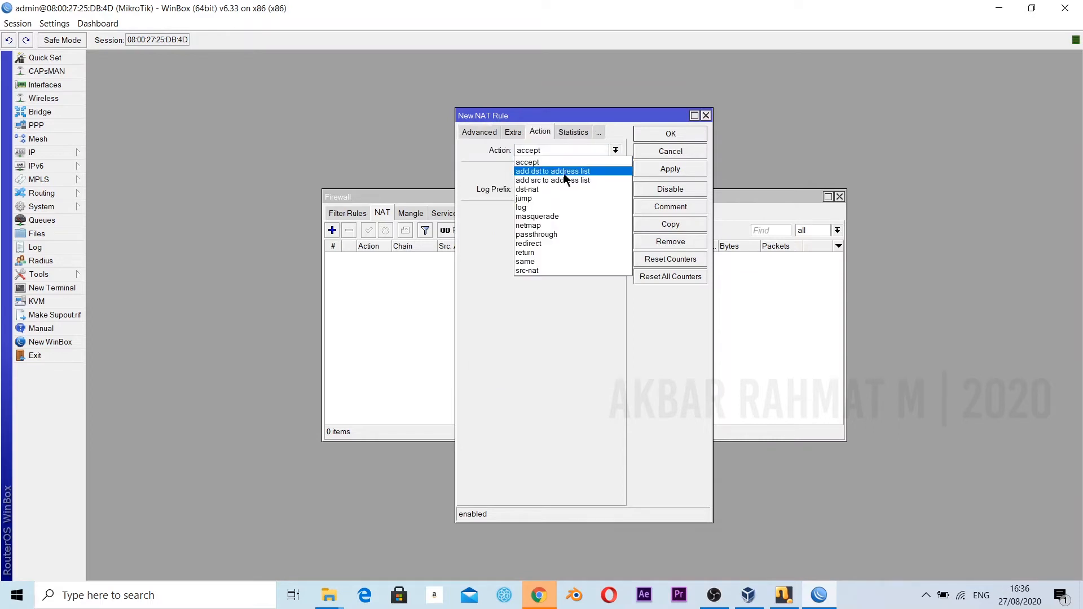
pyautogui.click(557, 216)
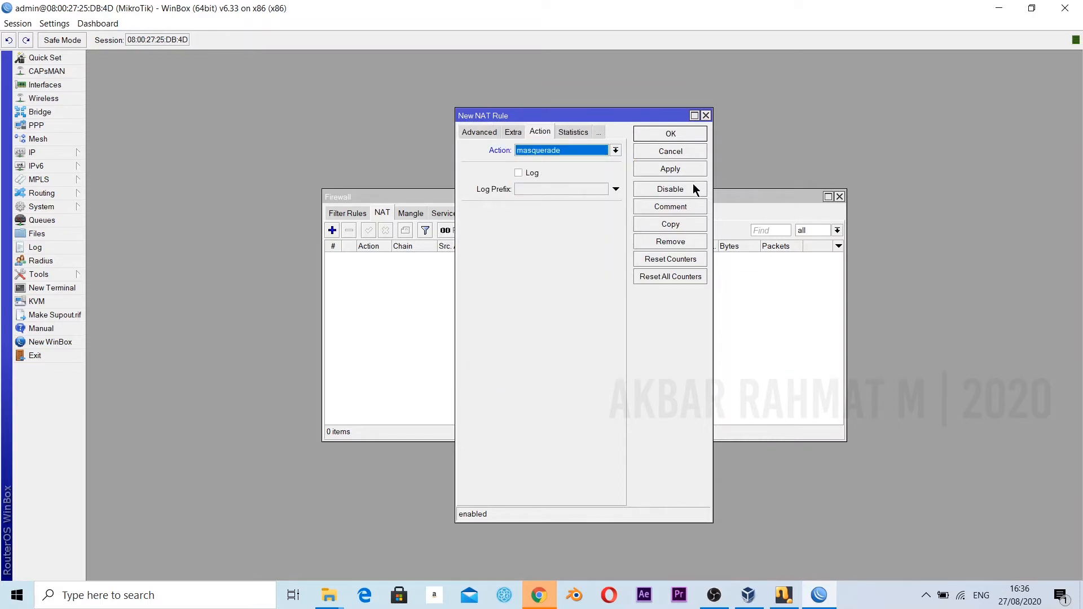
pyautogui.click(689, 169)
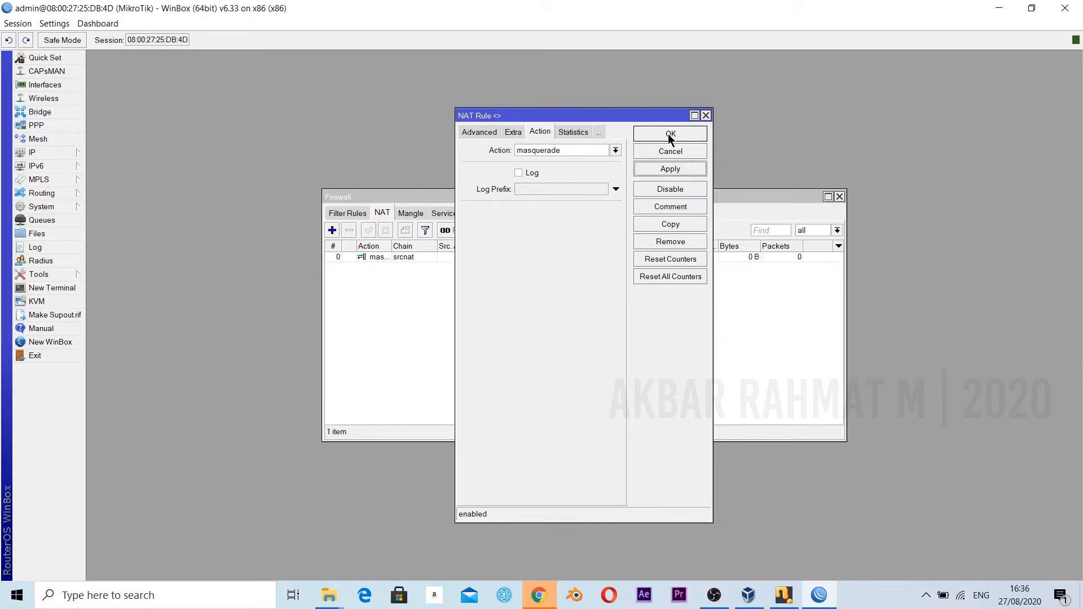
pyautogui.click(671, 134)
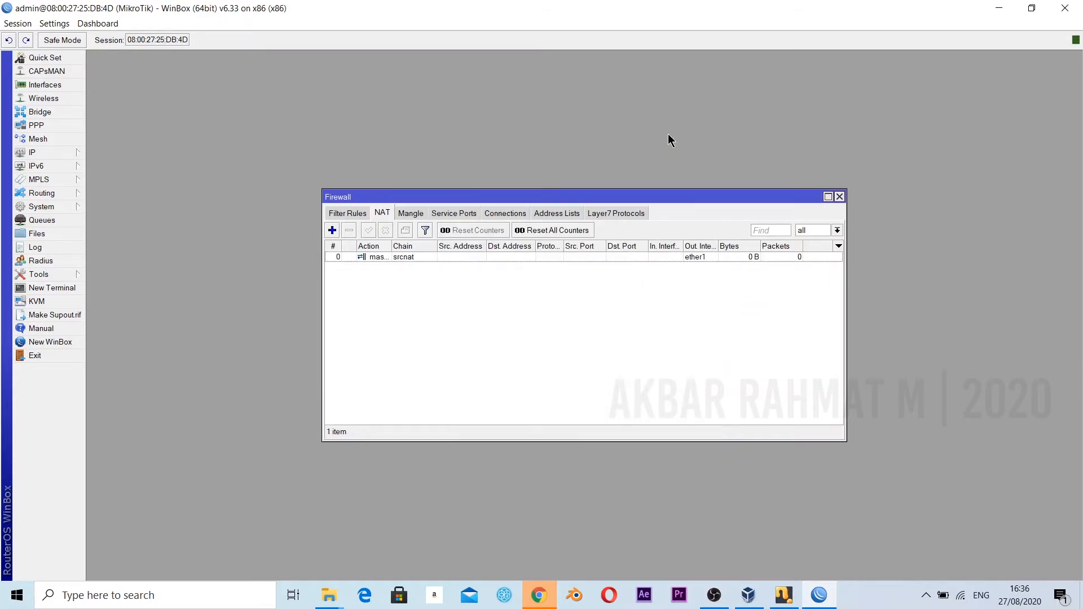
pyautogui.click(840, 197)
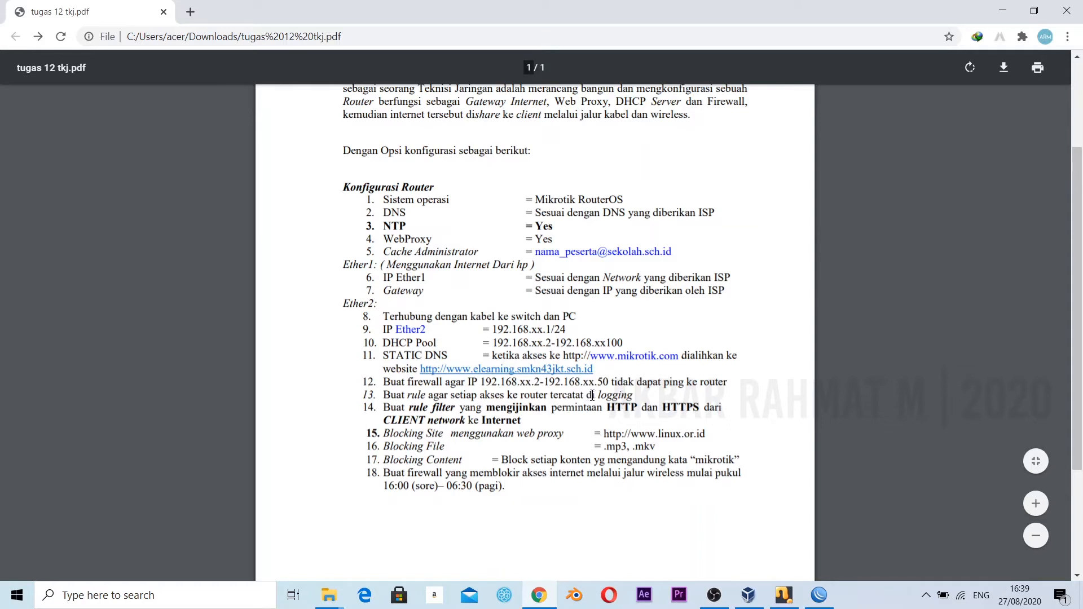
# Consult the ping-blocking requirement in tugas 12 tkj.pdf in Chrome and start a forward-chain filter rule for protocol icmp in WinBox.
pyautogui.tripleClick(701, 384)
pyautogui.click(726, 364)
pyautogui.click(1002, 11)
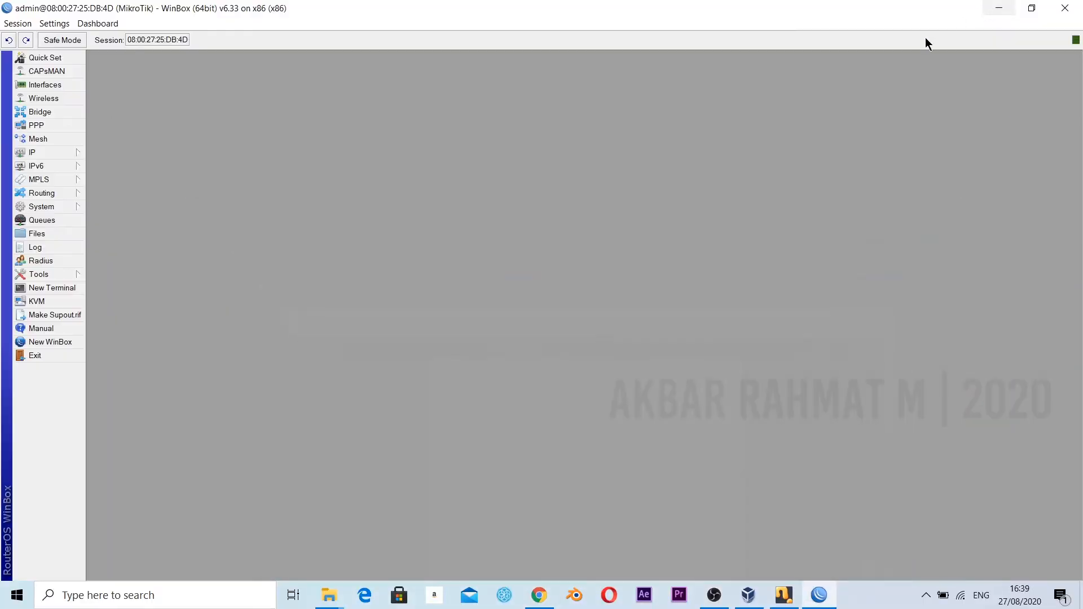
pyautogui.click(72, 160)
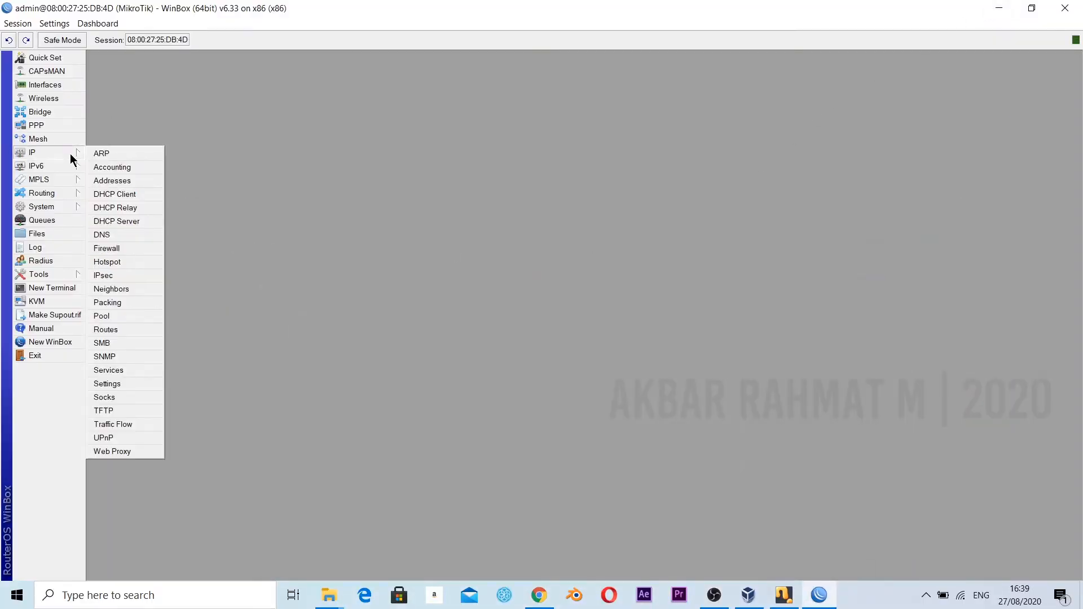
pyautogui.click(133, 248)
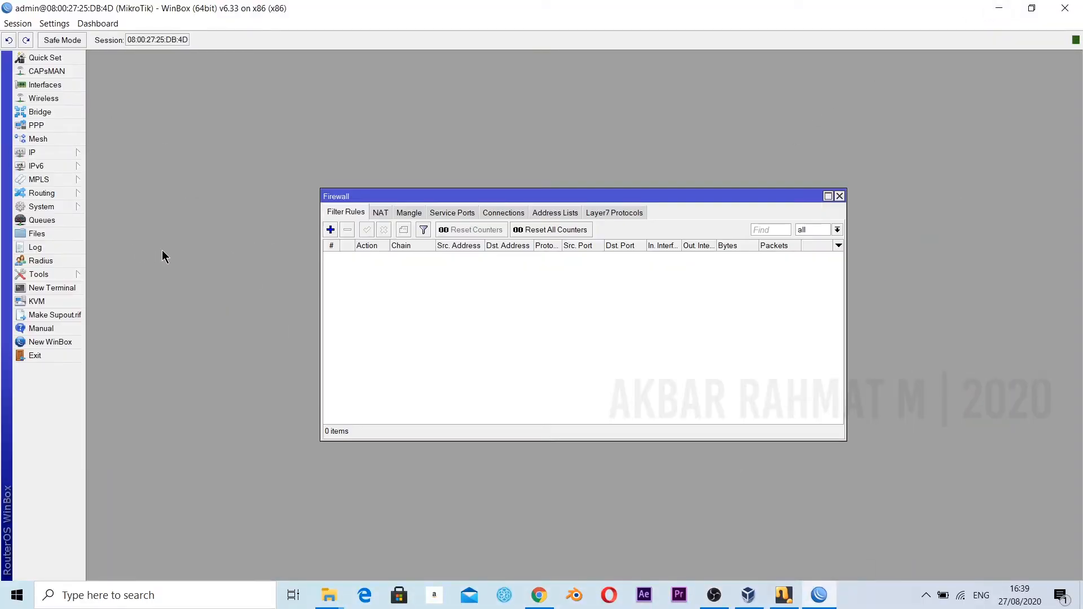
pyautogui.click(331, 233)
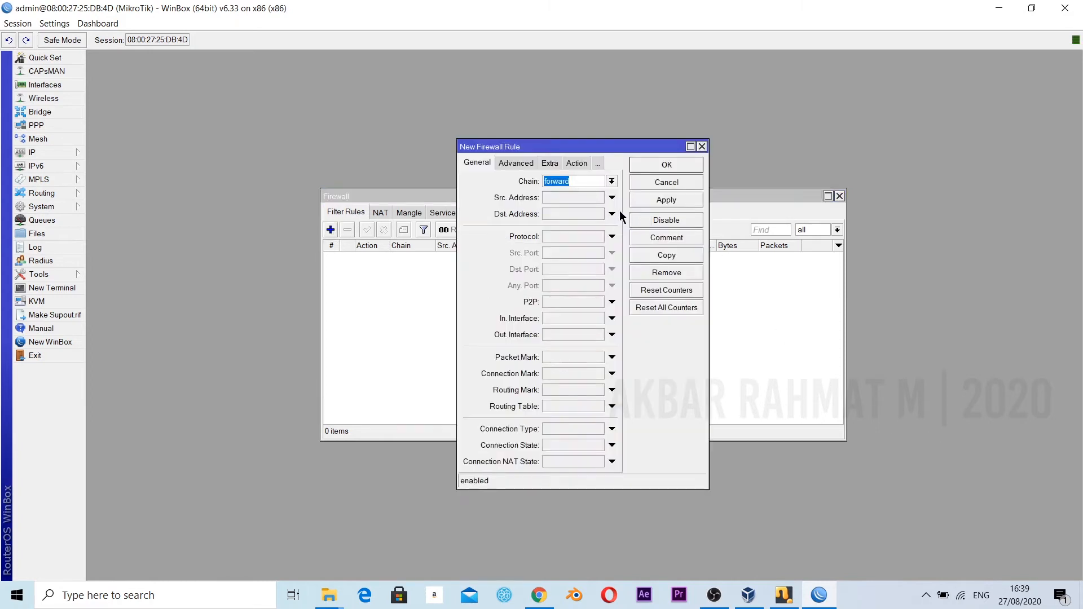
pyautogui.click(568, 236)
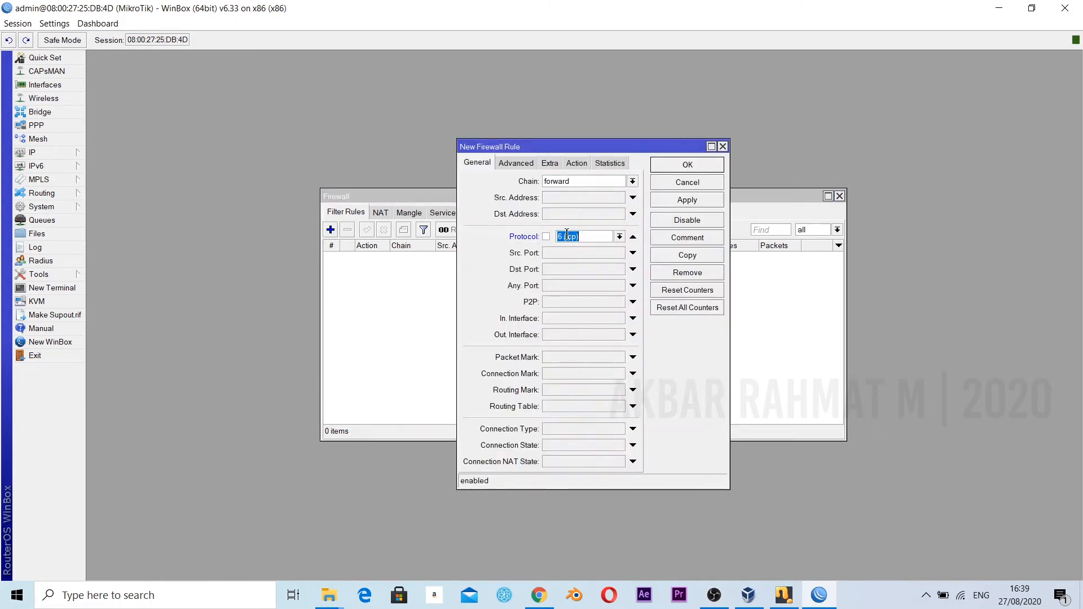
pyautogui.click(619, 237)
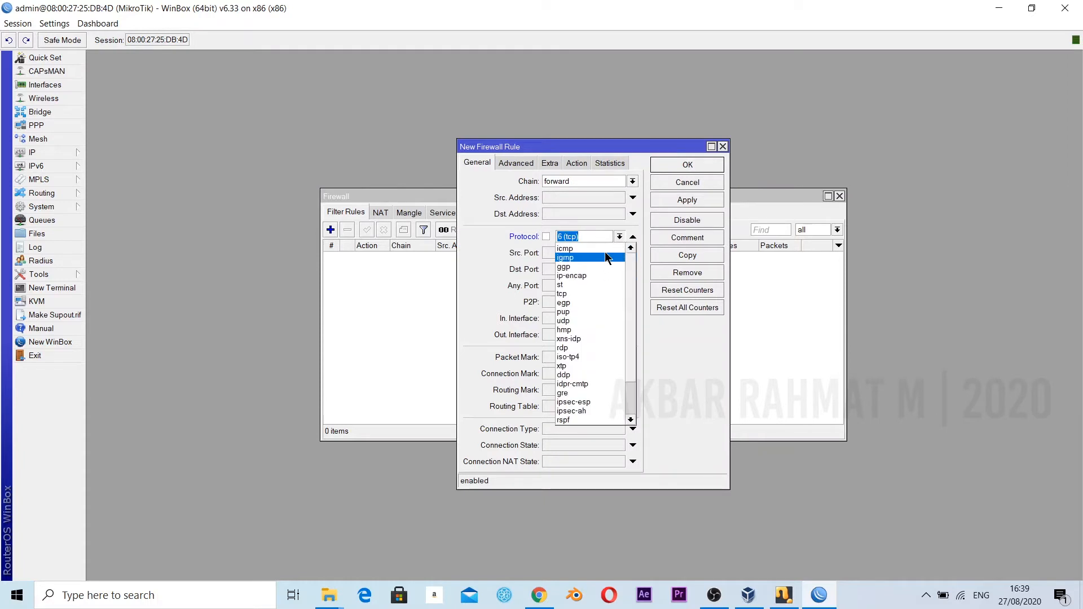
pyautogui.click(604, 249)
pyautogui.rightClick(598, 214)
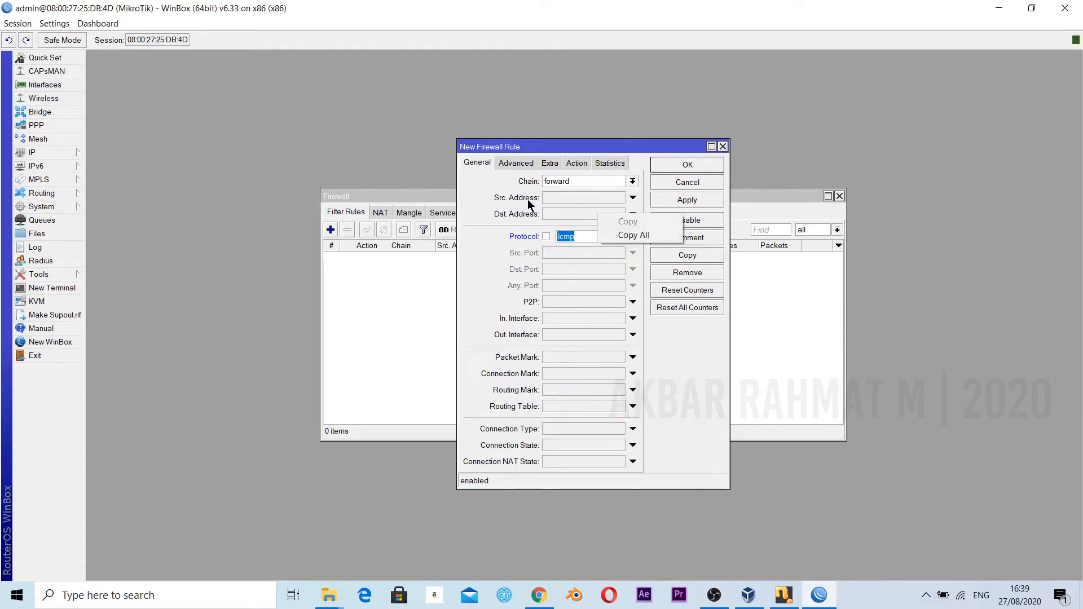
pyautogui.click(473, 193)
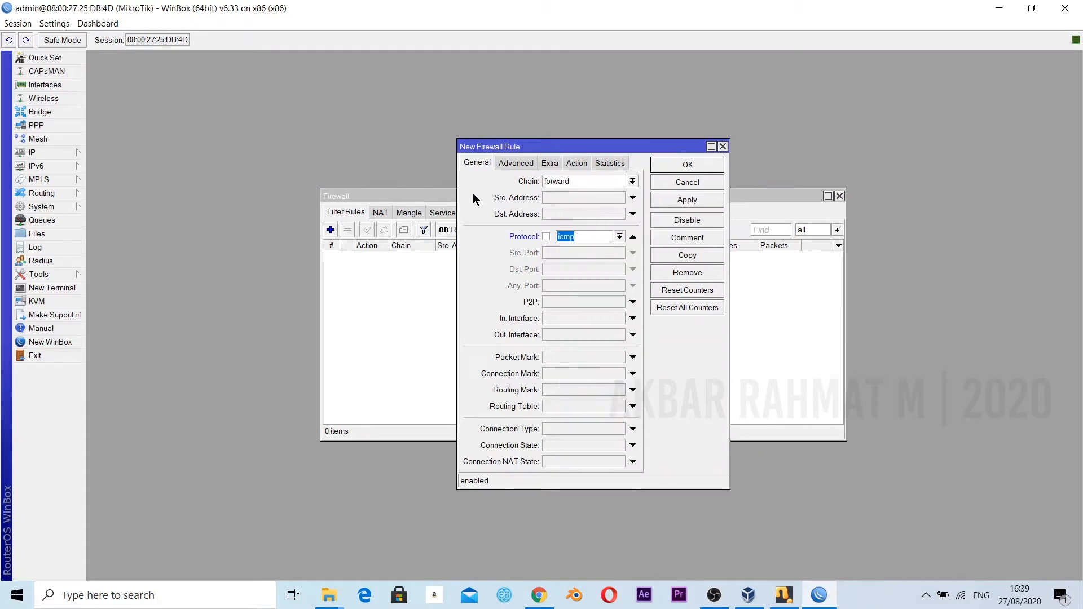
# Set the filter rule's source address to 192.168.2.2-192.168.2.50 and its destination address to 192.168.2.0/24.
pyautogui.click(570, 197)
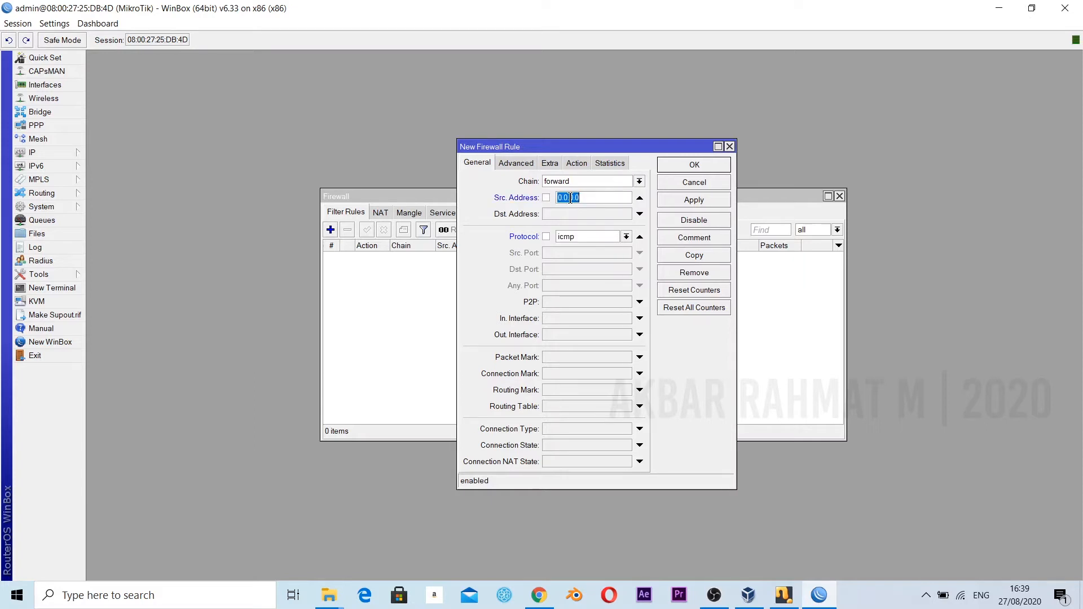
pyautogui.write('1')
pyautogui.write('92')
pyautogui.write('68.2')
pyautogui.write('.2')
pyautogui.write('-192')
pyautogui.write('.168')
pyautogui.write('.2')
pyautogui.write('.50')
pyautogui.press('Tab')
pyautogui.click(570, 213)
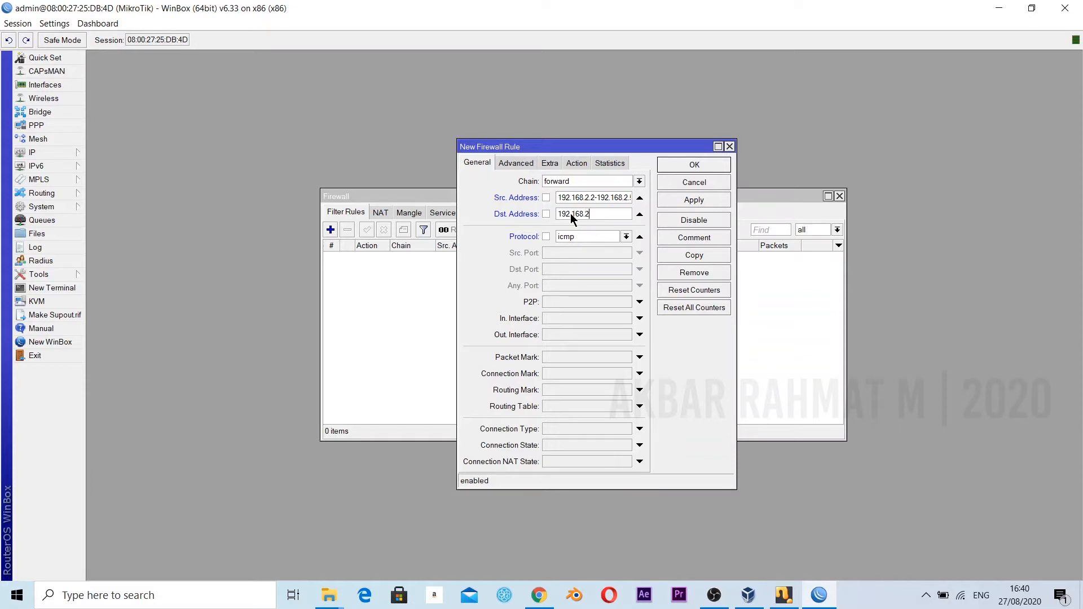
pyautogui.write('192.168.2.0/24')
# Set the ICMP filter rule's action to drop and save the rule.
pyautogui.click(585, 167)
pyautogui.click(559, 182)
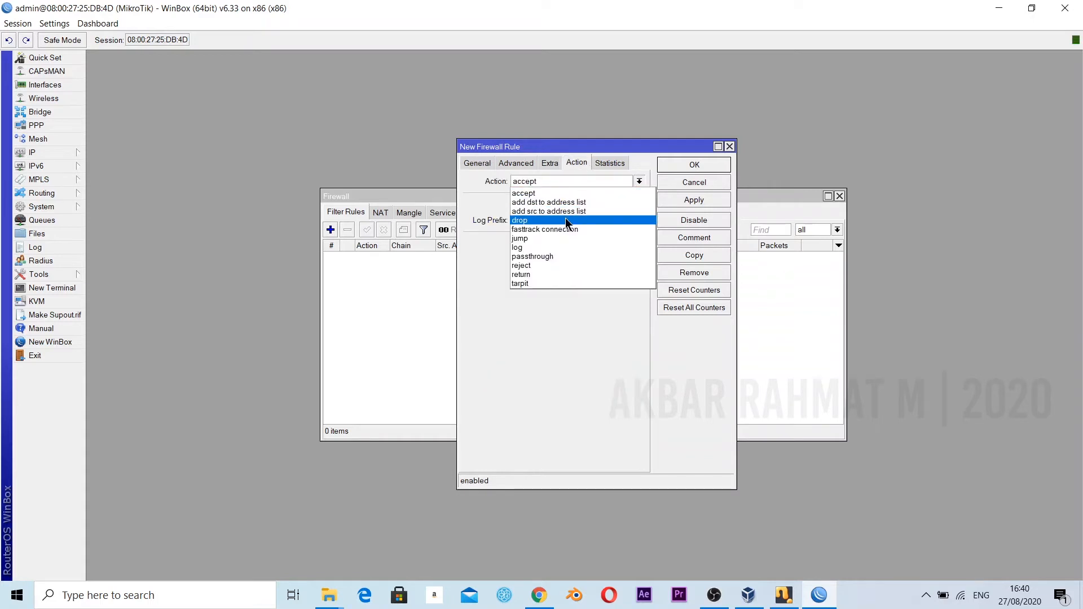
pyautogui.click(565, 219)
pyautogui.click(703, 198)
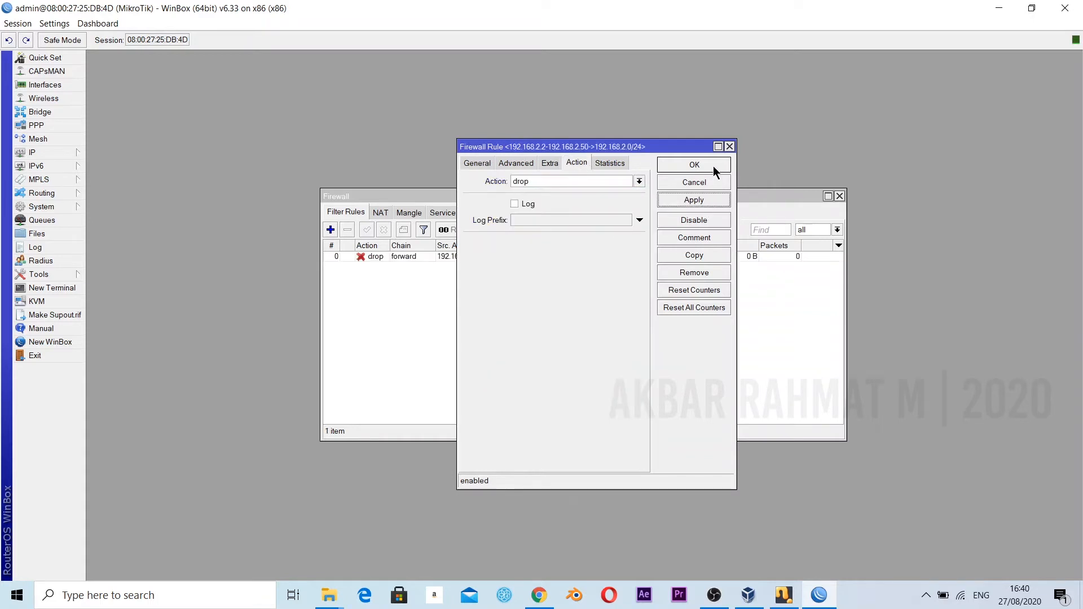
pyautogui.click(712, 166)
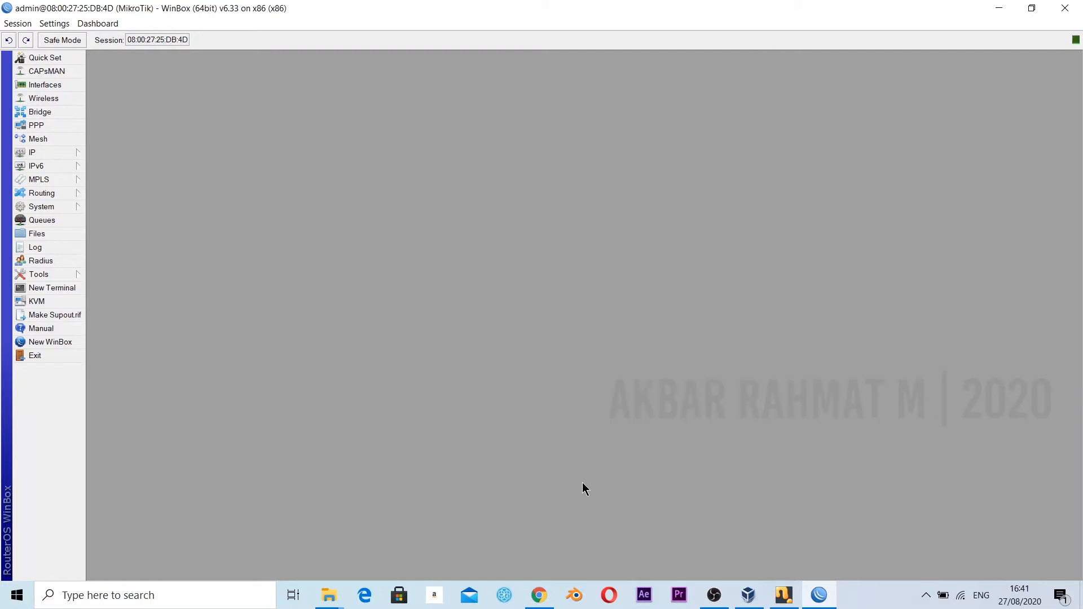
# Start another firewall NAT rule and set its chain to dstnat.
pyautogui.click(60, 151)
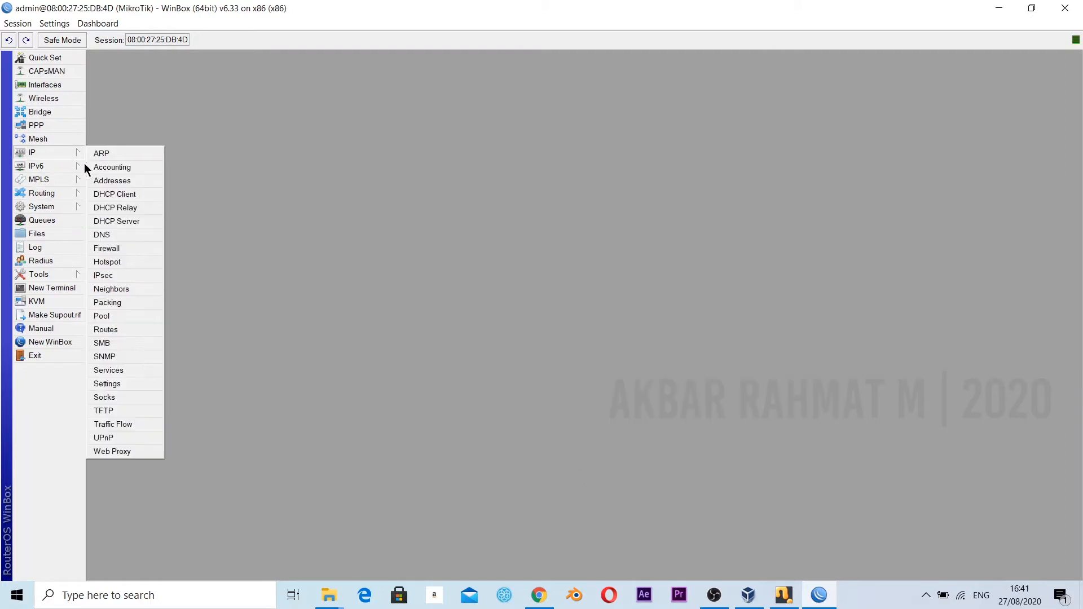
pyautogui.click(123, 245)
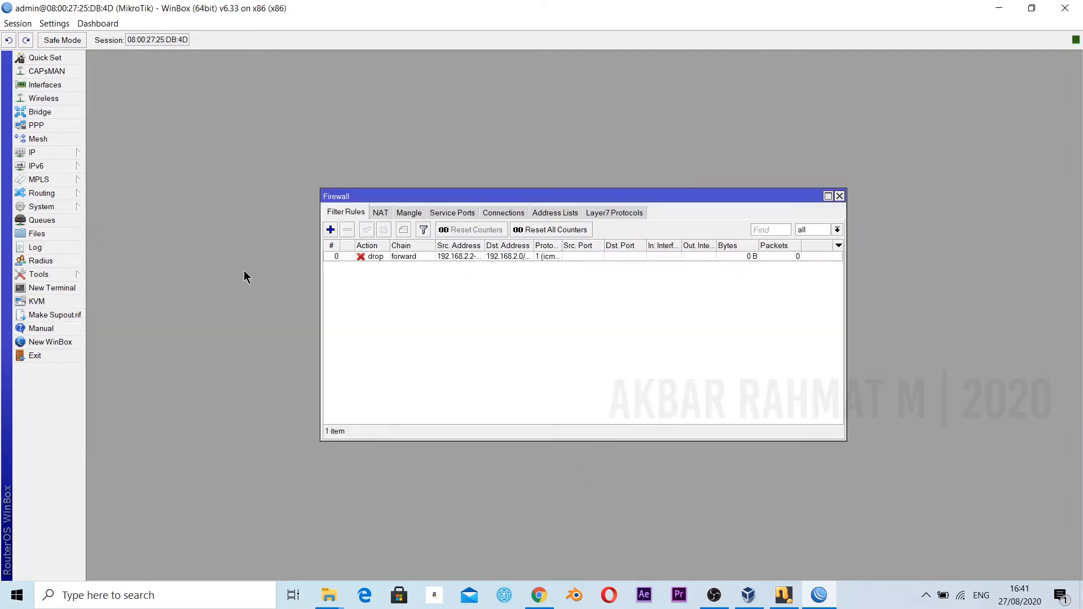
pyautogui.click(381, 212)
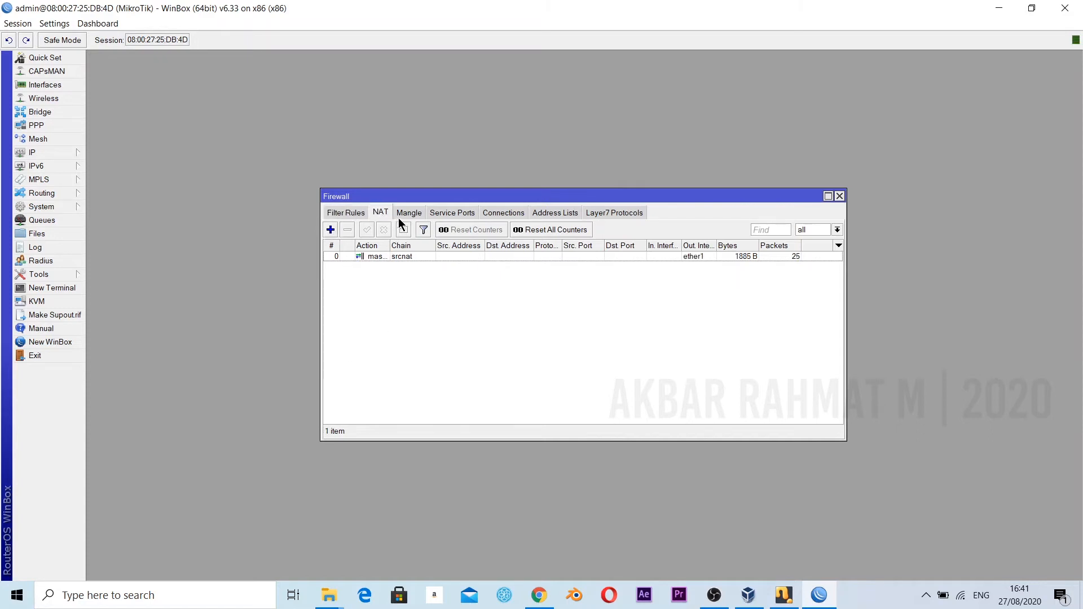
pyautogui.click(331, 232)
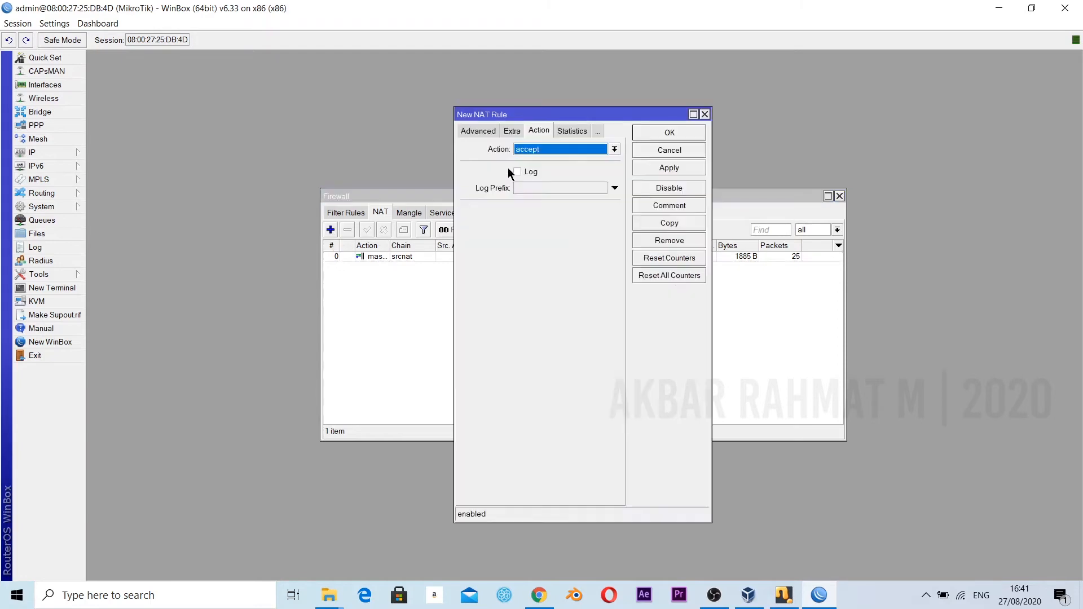
pyautogui.click(473, 130)
pyautogui.click(480, 130)
pyautogui.click(614, 149)
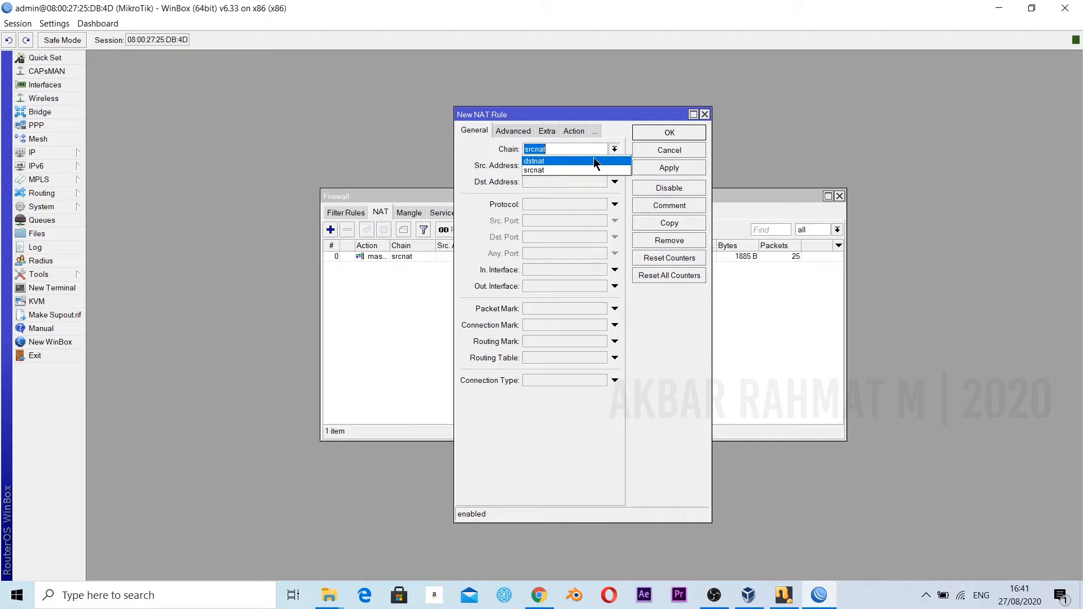
pyautogui.click(594, 161)
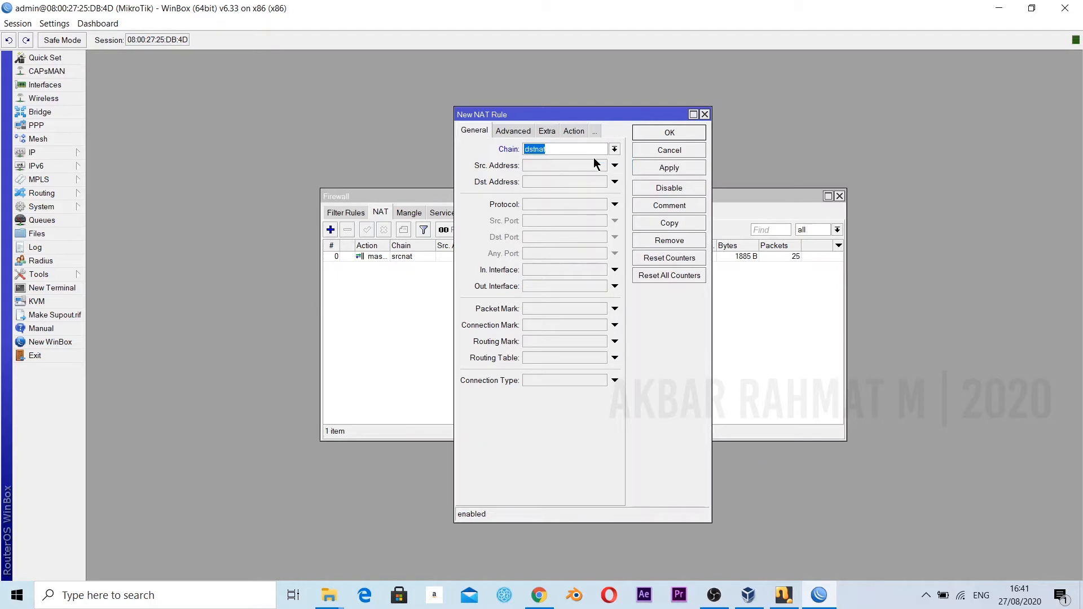
# Set the dstnat rule's protocol to 6 (tcp) and its destination port to 80.
pyautogui.click(581, 203)
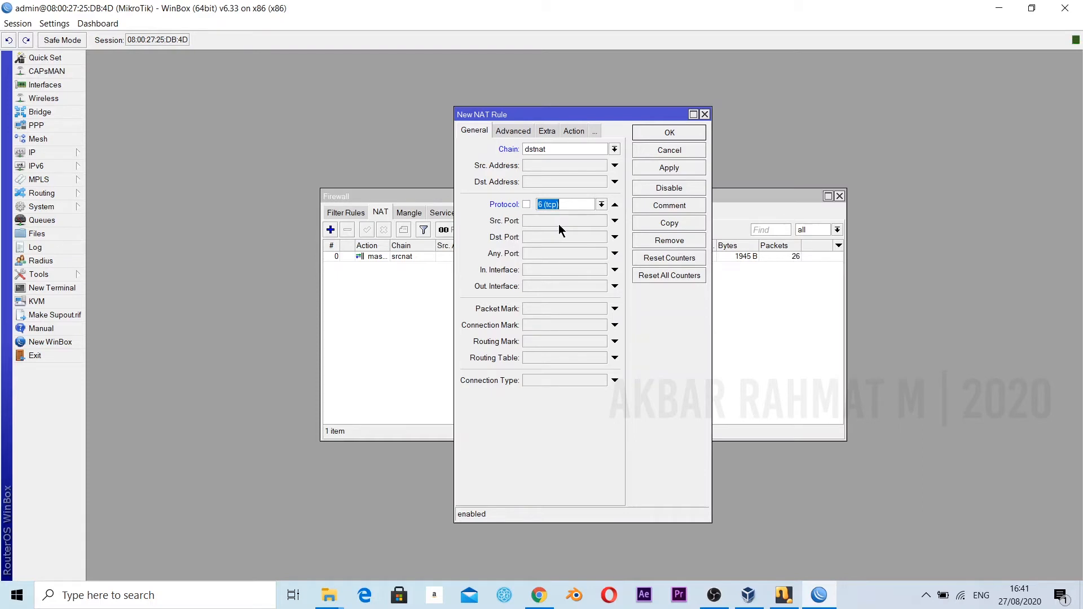
pyautogui.click(552, 238)
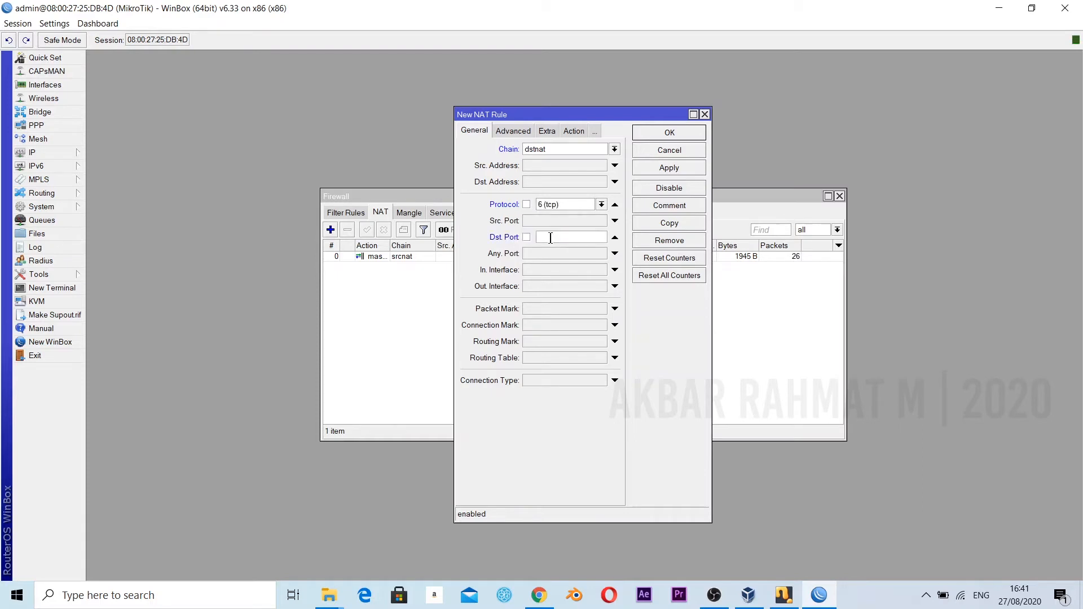
pyautogui.write('80')
# Set the NAT rule's action to redirect to port 8080, save the rule and close the firewall window.
pyautogui.click(572, 131)
pyautogui.click(566, 151)
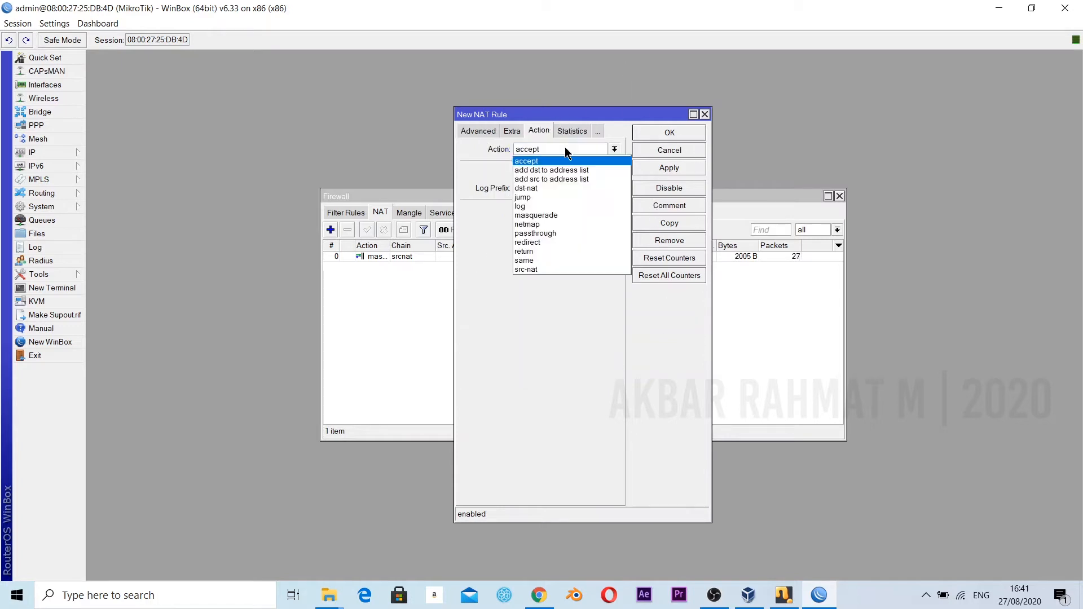
pyautogui.click(553, 242)
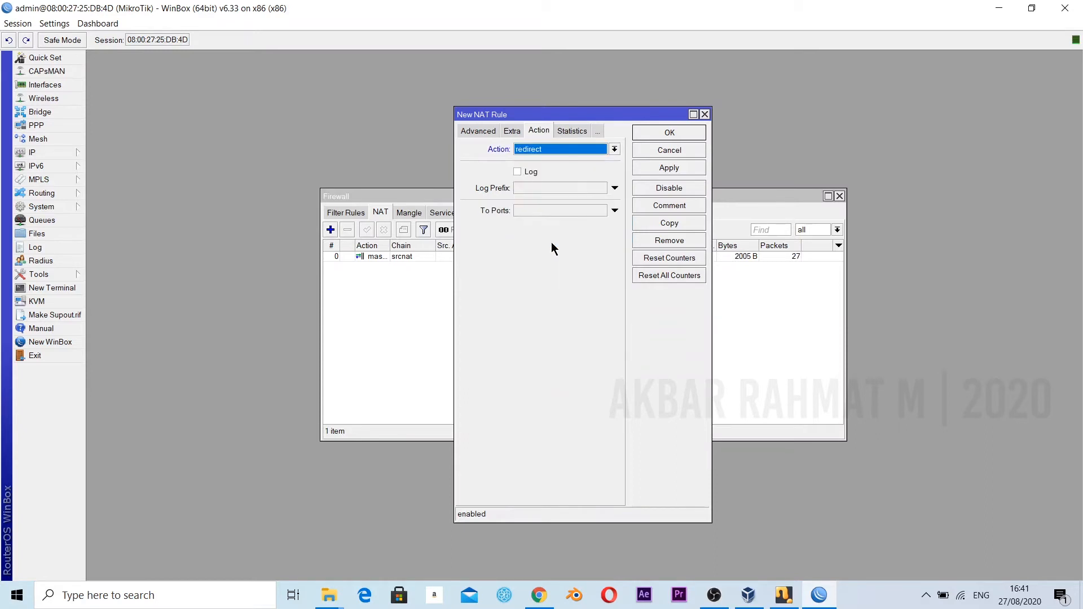
pyautogui.click(533, 213)
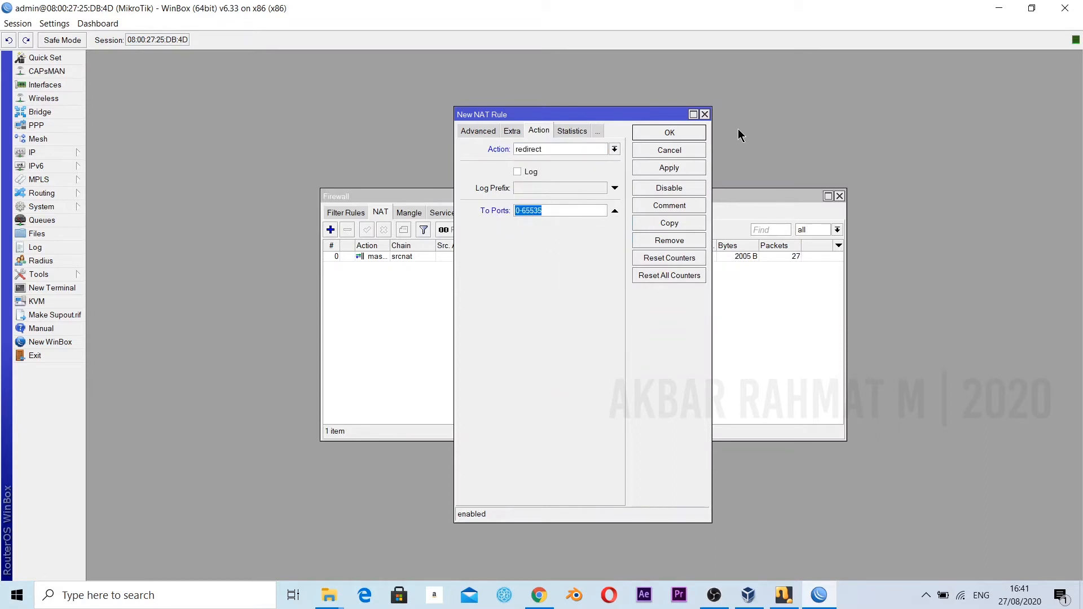
pyautogui.write('8080')
pyautogui.click(669, 168)
pyautogui.click(689, 132)
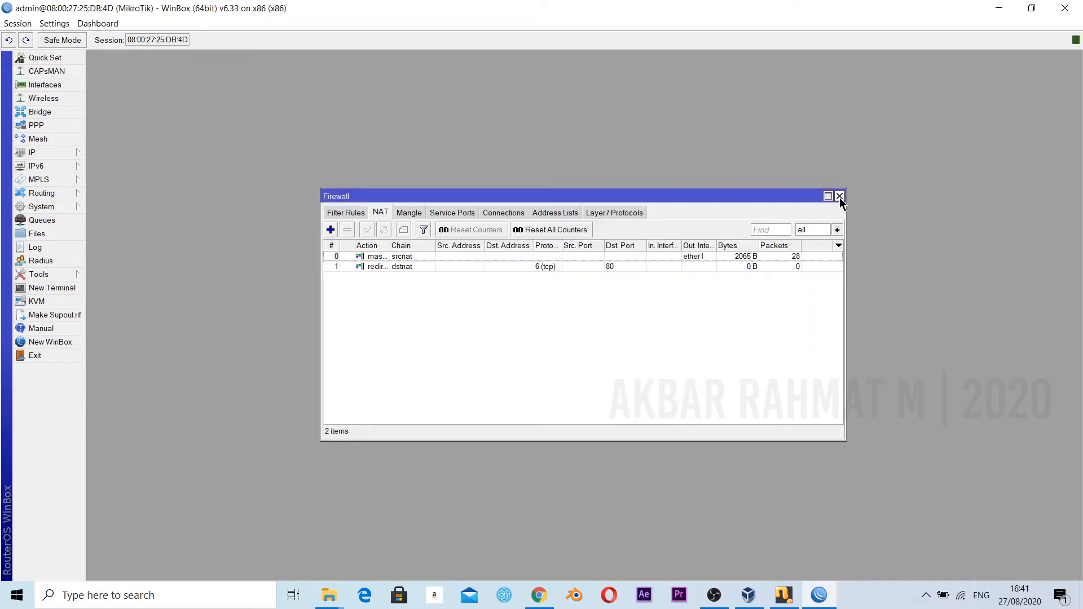
pyautogui.click(840, 197)
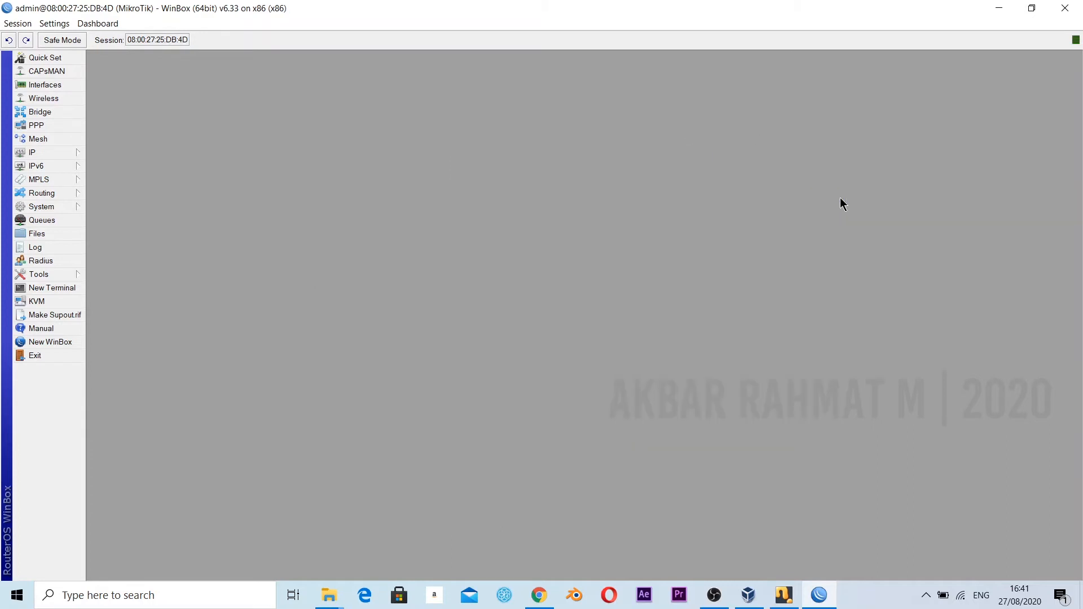
# Enable the web proxy and turn on Cache On Disk in its settings.
pyautogui.click(62, 156)
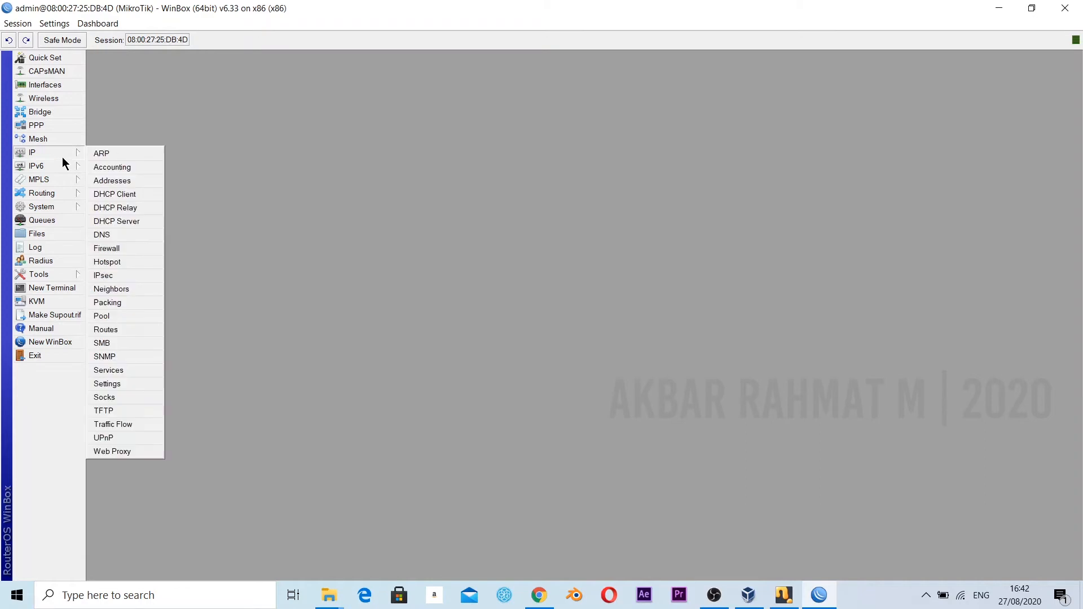
pyautogui.click(140, 452)
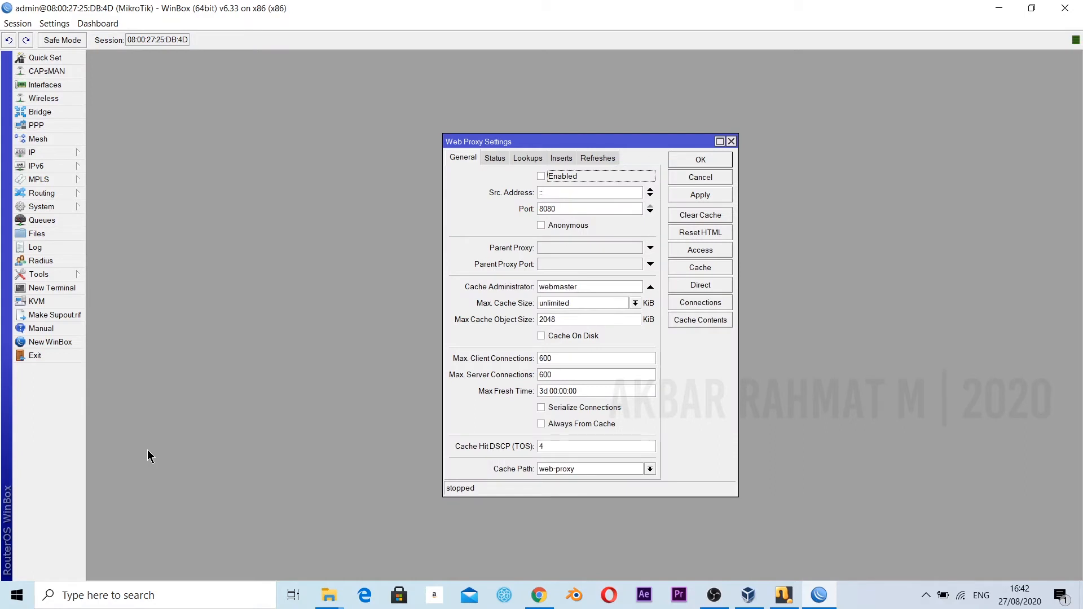
pyautogui.click(541, 176)
pyautogui.click(541, 336)
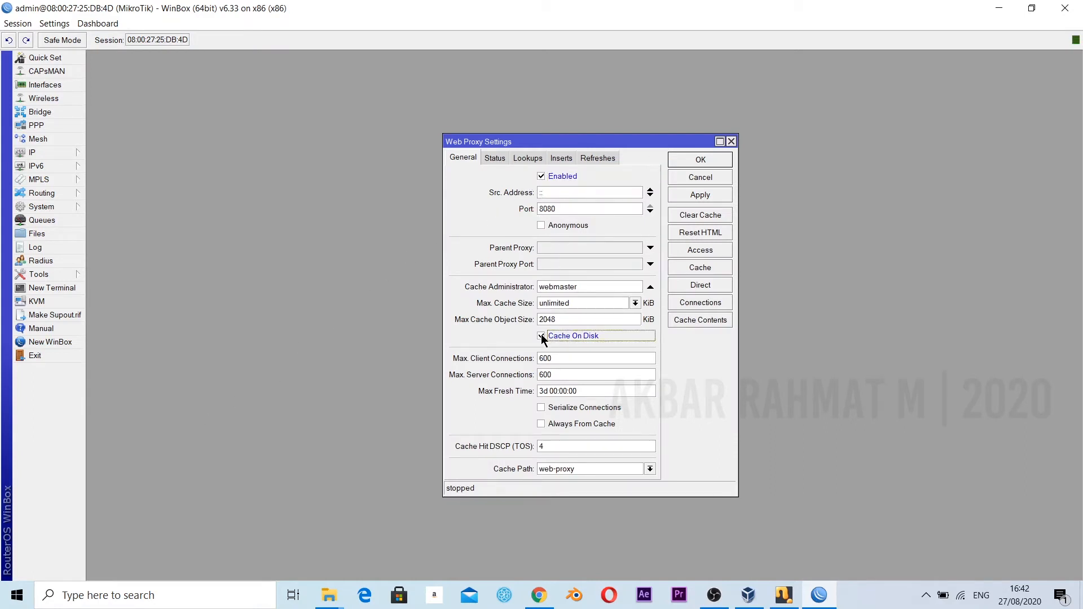
# Enter the cache administrator's e-mail address in the web proxy settings and save them.
pyautogui.doubleClick(604, 287)
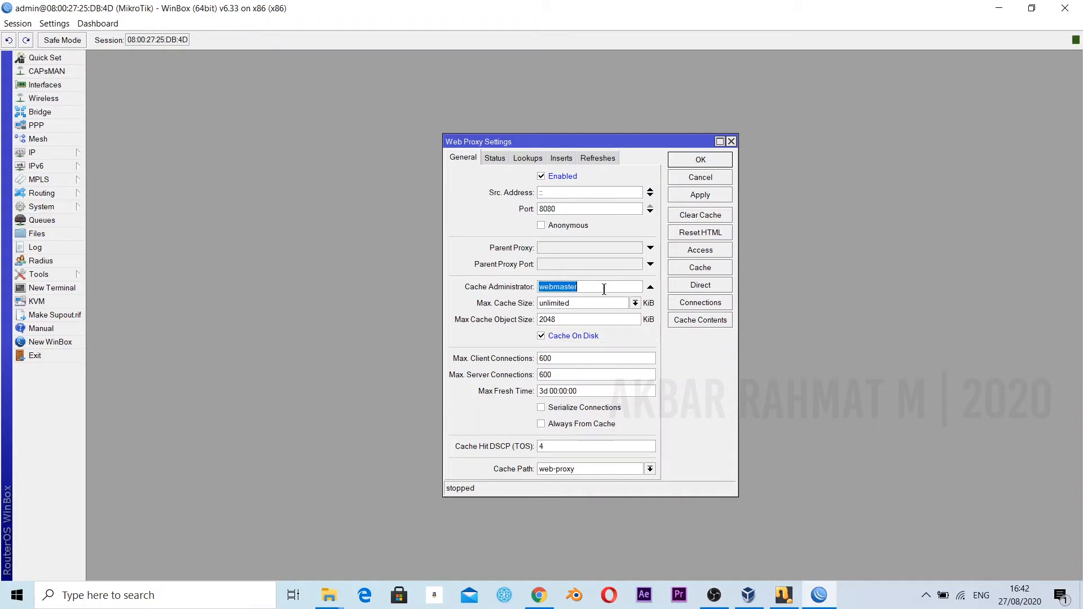
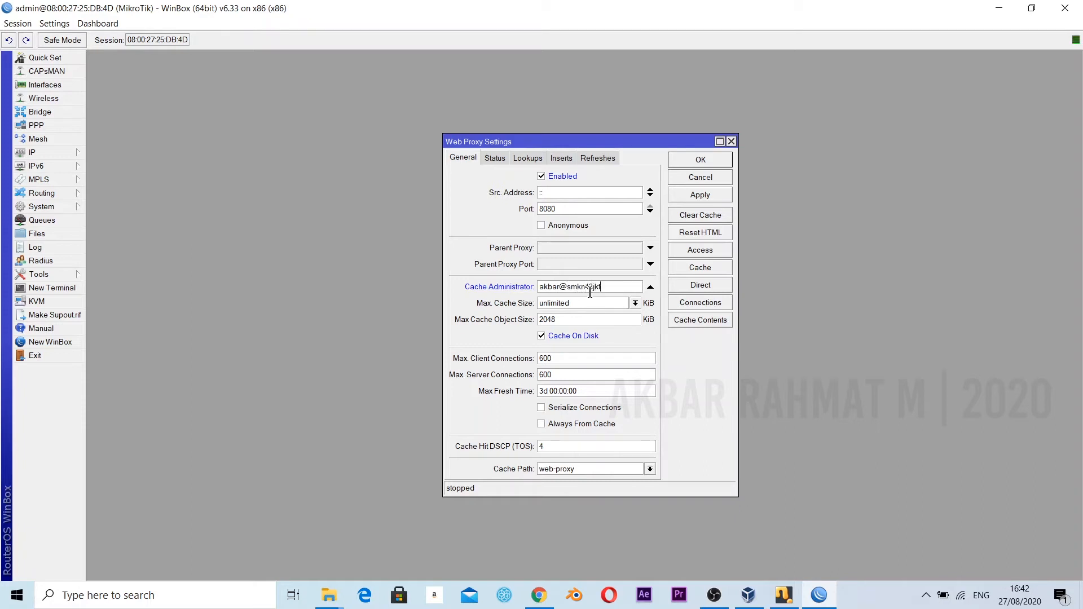
pyautogui.click(711, 194)
pyautogui.click(711, 159)
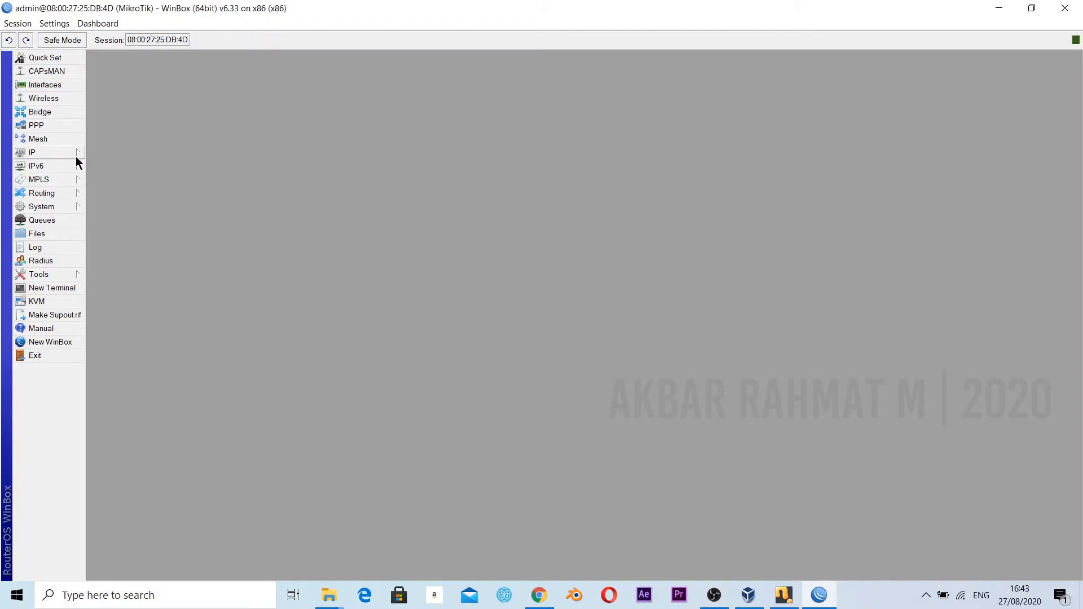
# Consult the assignment in tugas 12 tkj.pdf in Chrome and start a new web proxy access rule in WinBox.
pyautogui.click(539, 596)
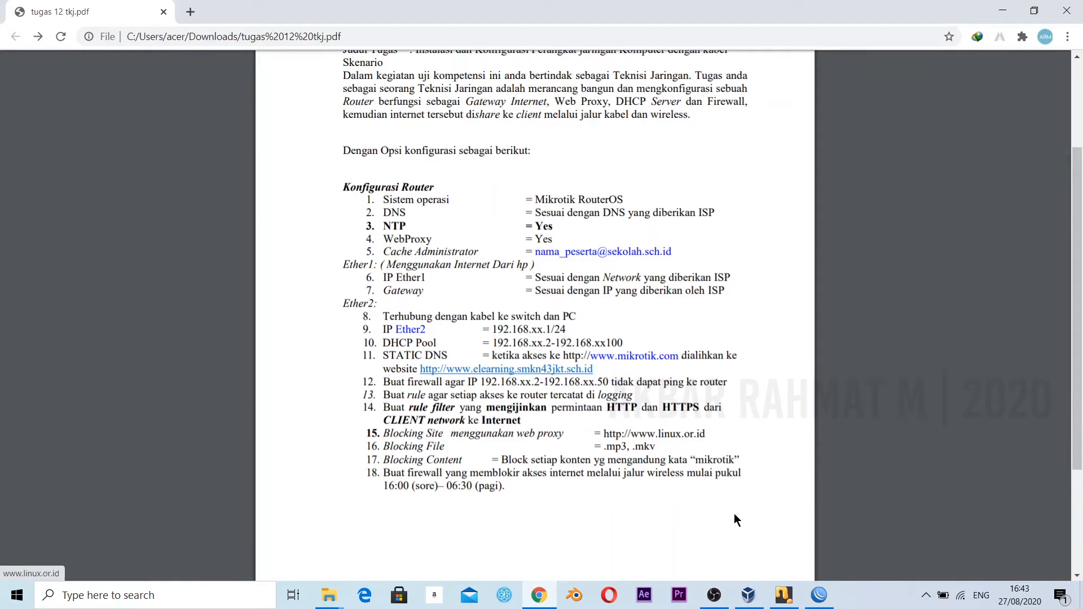
pyautogui.click(823, 598)
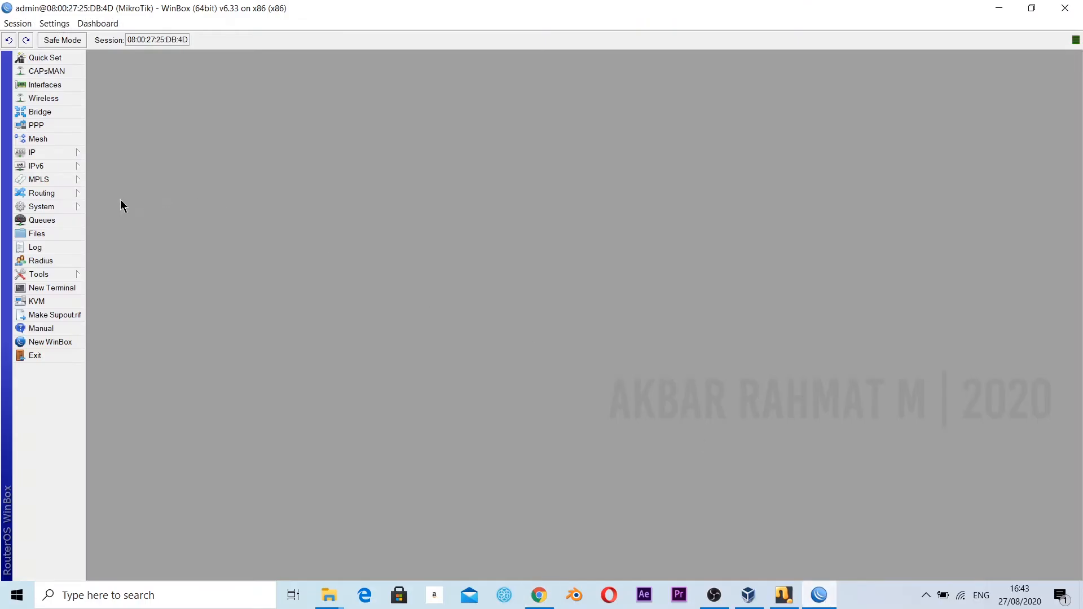
pyautogui.click(72, 158)
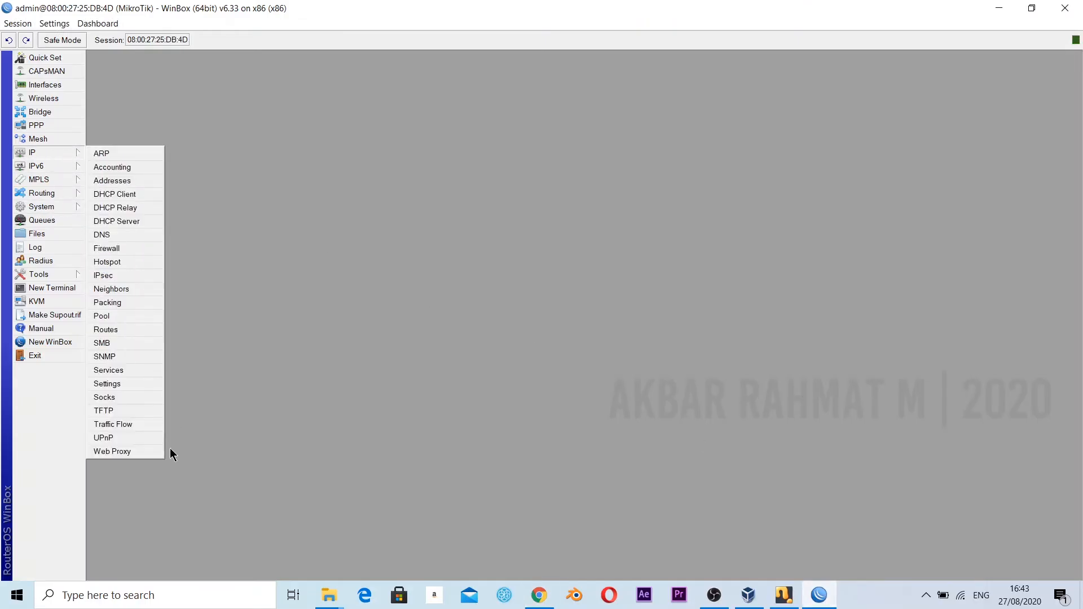
pyautogui.click(143, 454)
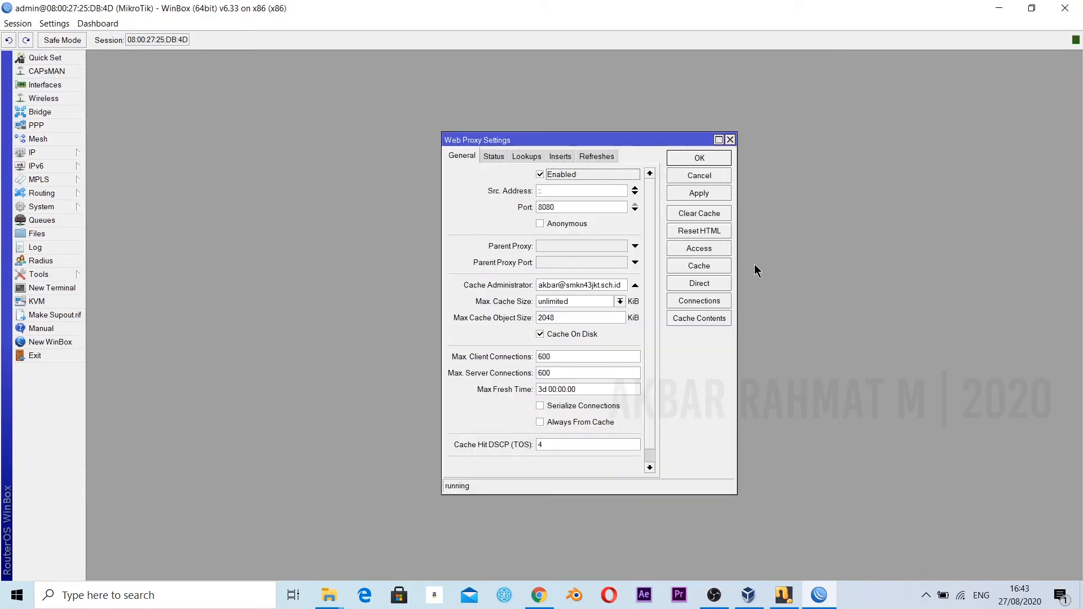
pyautogui.click(698, 248)
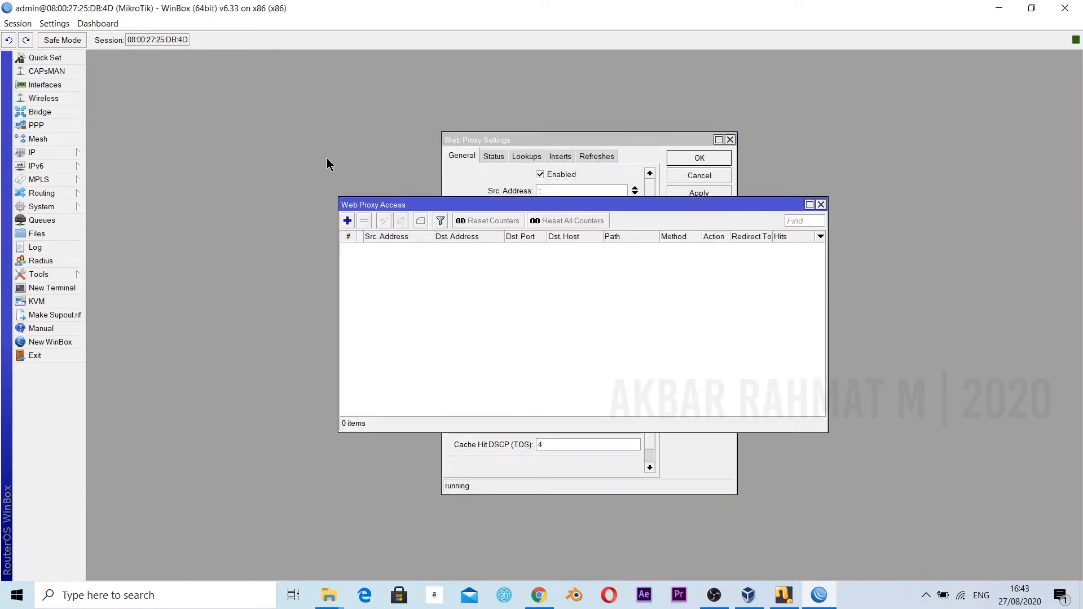
pyautogui.click(347, 221)
# Set the web proxy rule's source address to 192.168.2.0/24.
pyautogui.click(587, 236)
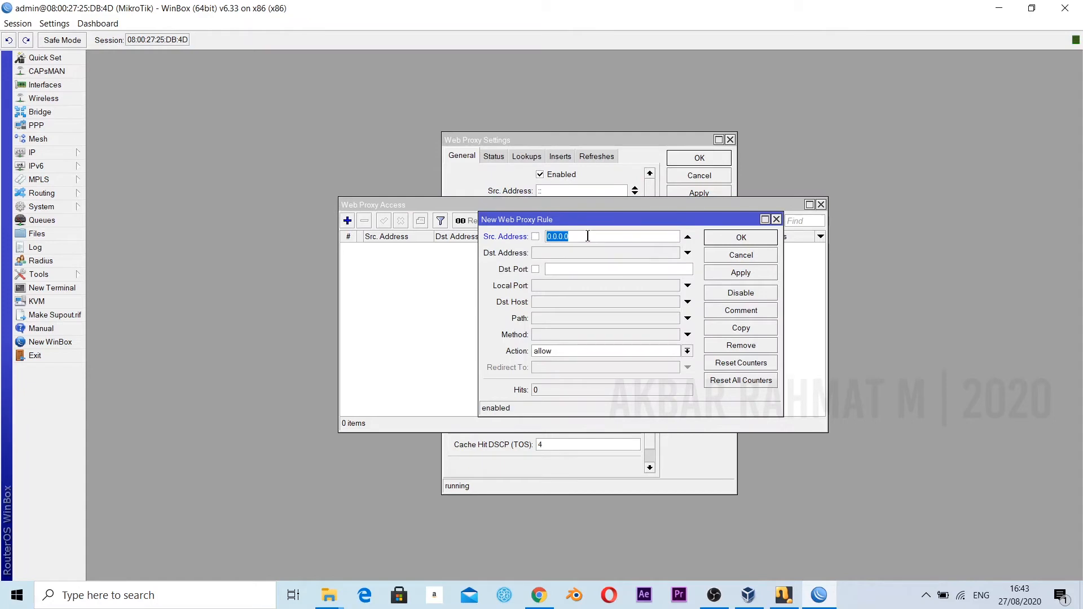
pyautogui.write('192.168.2.0/24')
pyautogui.click(555, 303)
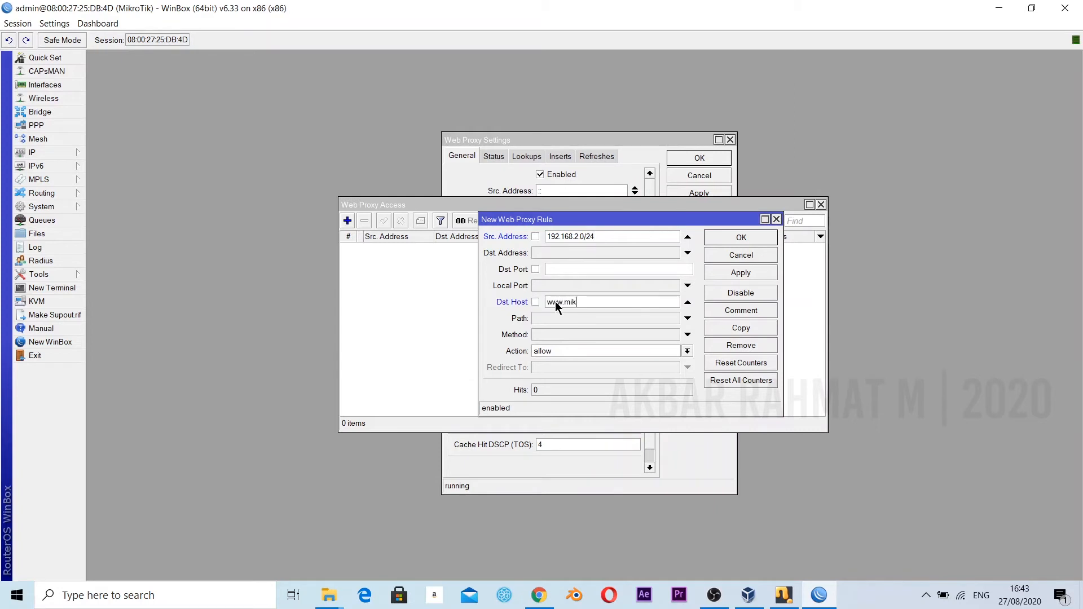
pyautogui.write('www.mikrotik.com')
pyautogui.click(556, 349)
pyautogui.click(555, 369)
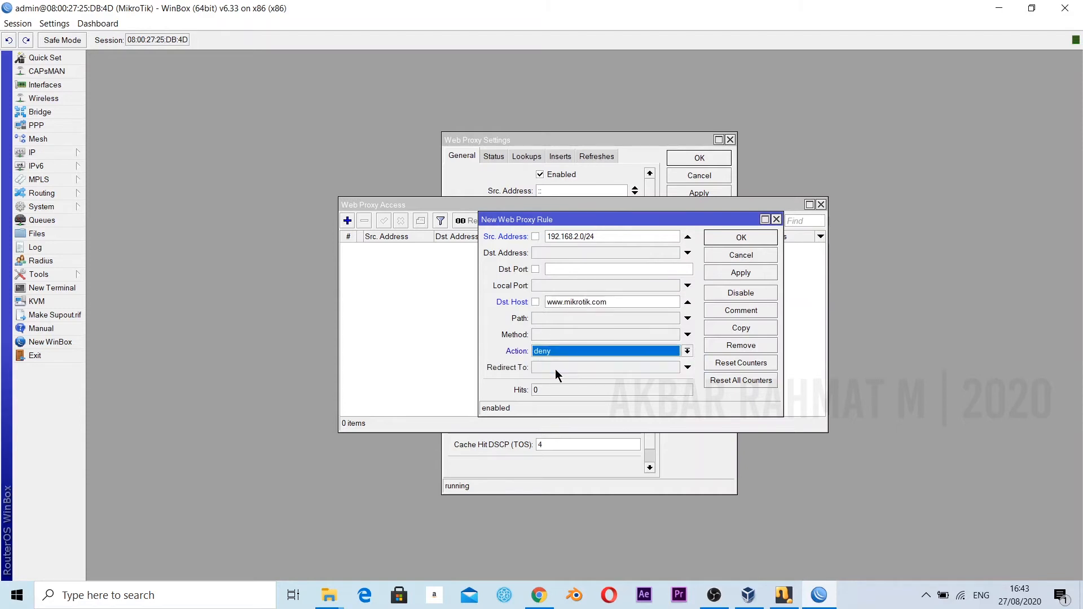
pyautogui.click(556, 369)
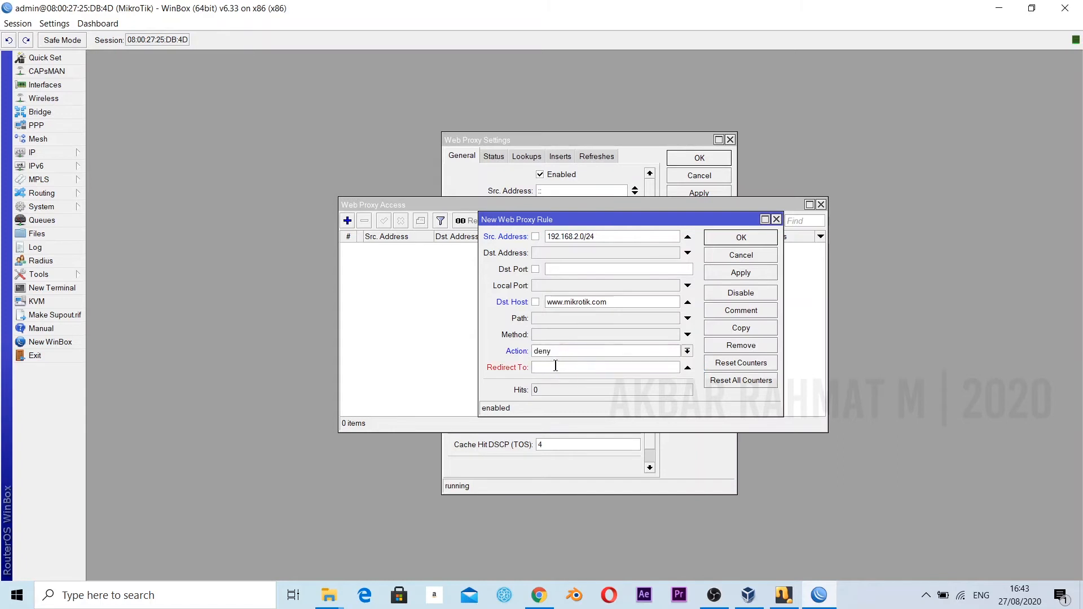
pyautogui.write('e')
pyautogui.press('BackSpace')
pyautogui.write('www')
pyautogui.write('.elea')
pyautogui.write('ninf')
pyautogui.write('g')
pyautogui.write('.smkn')
pyautogui.write('43')
pyautogui.click(539, 595)
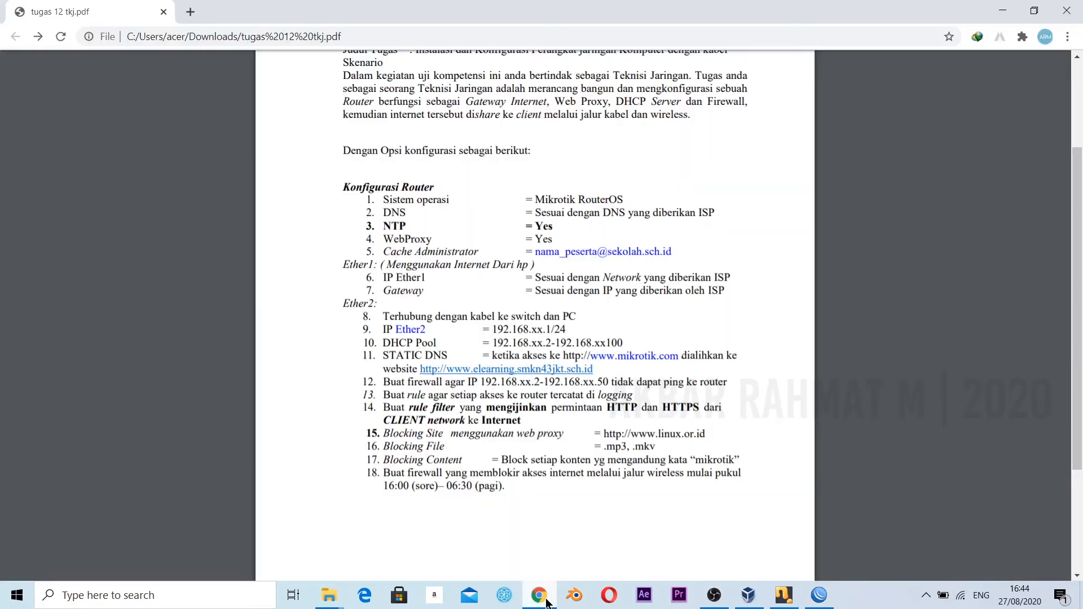
pyautogui.click(819, 593)
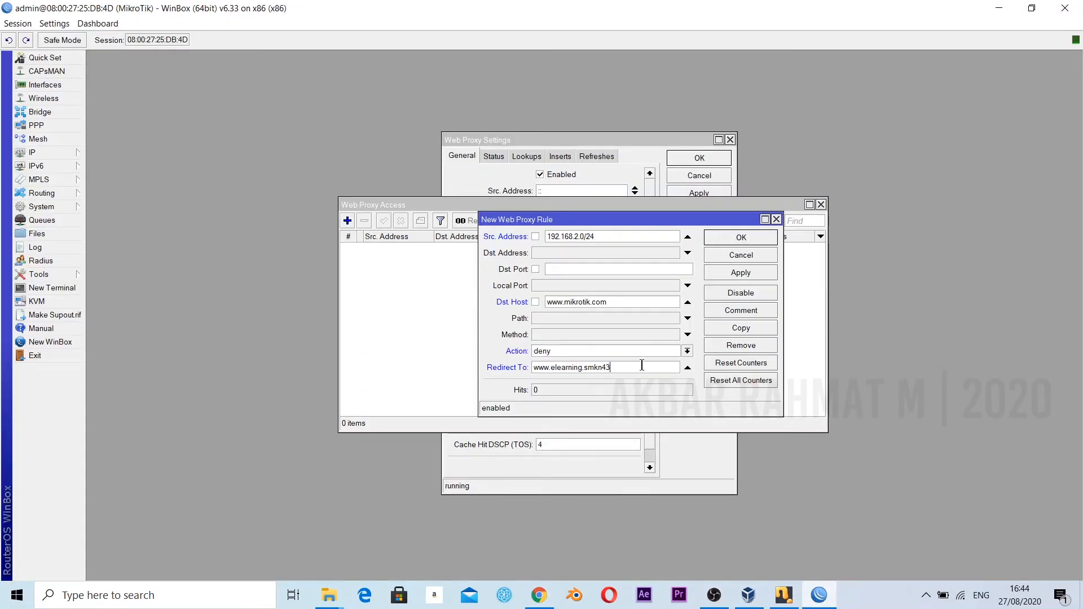
pyautogui.write('jkt.sch.id')
pyautogui.click(749, 272)
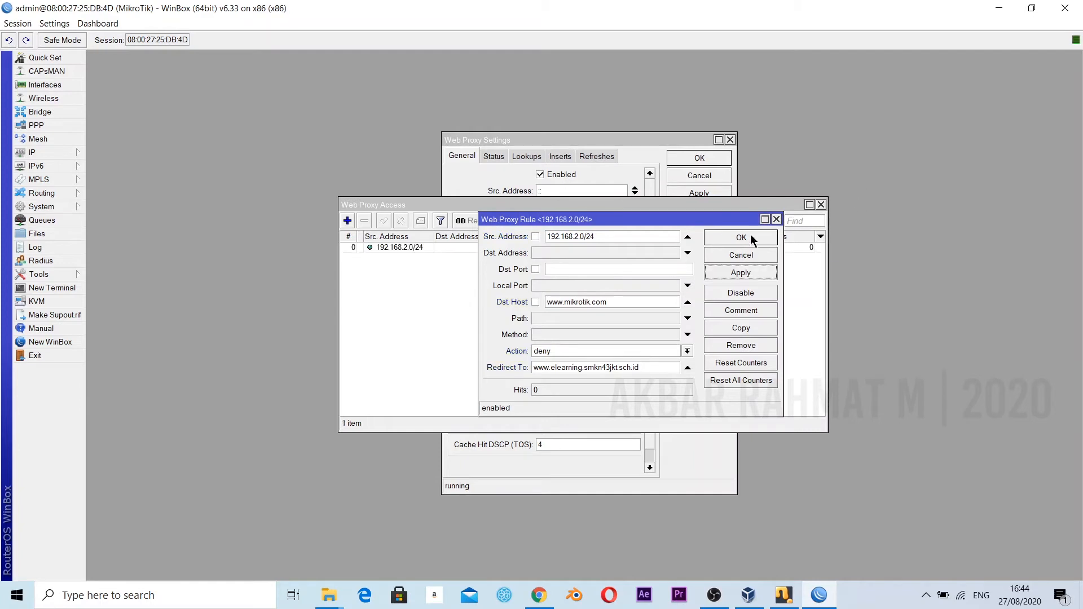
pyautogui.click(751, 237)
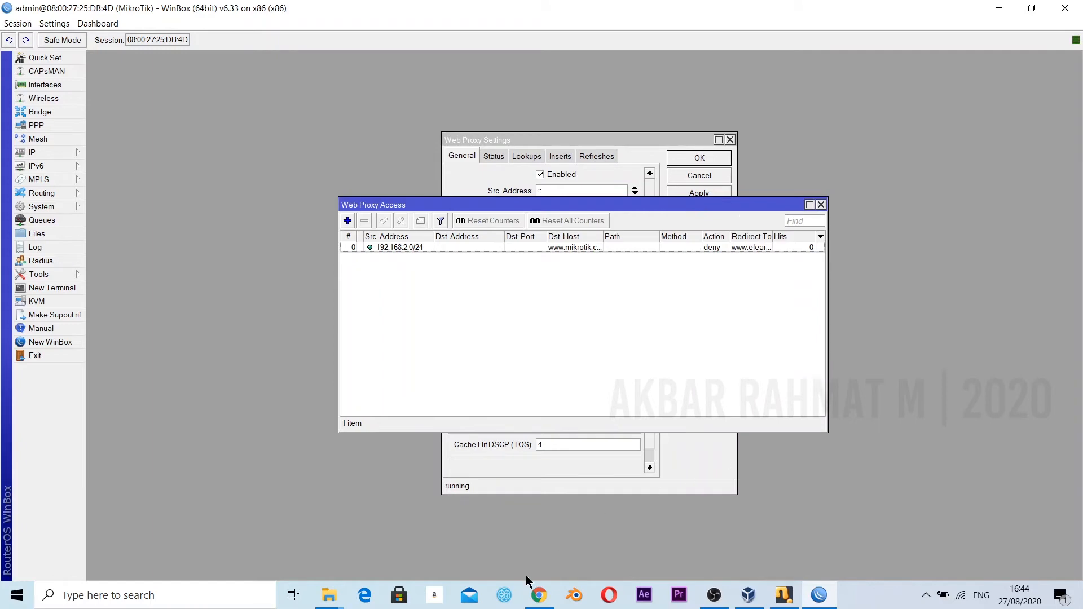
# Check the HTTP and HTTPS filter rule requirement in tugas 12 tkj.pdf in Chrome, and close the web proxy windows in WinBox.
pyautogui.click(539, 595)
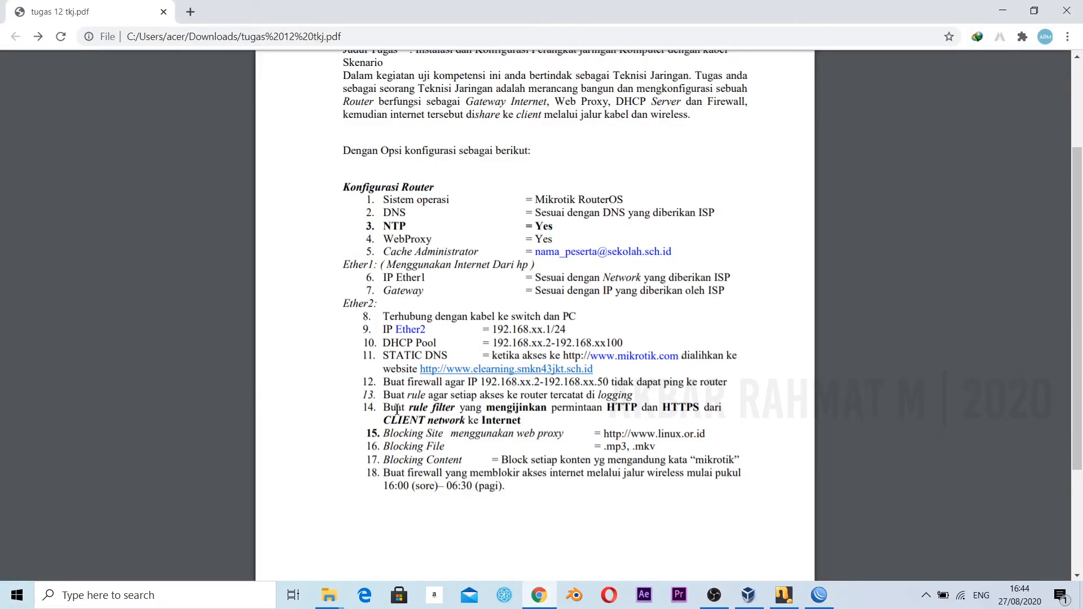
pyautogui.moveTo(384, 408); pyautogui.dragTo(525, 422)
pyautogui.click(526, 421)
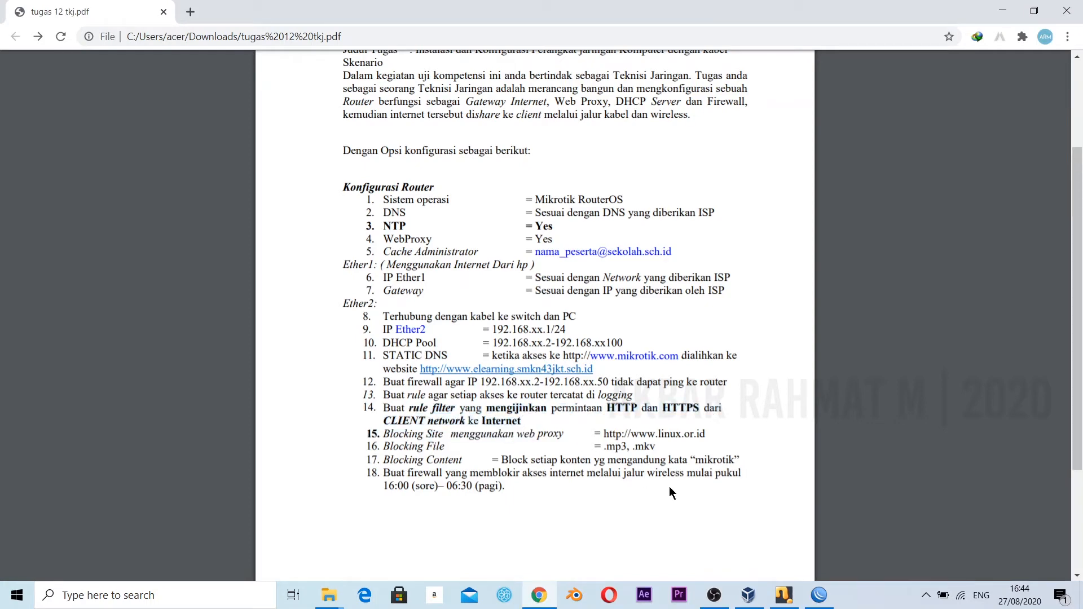
pyautogui.click(819, 595)
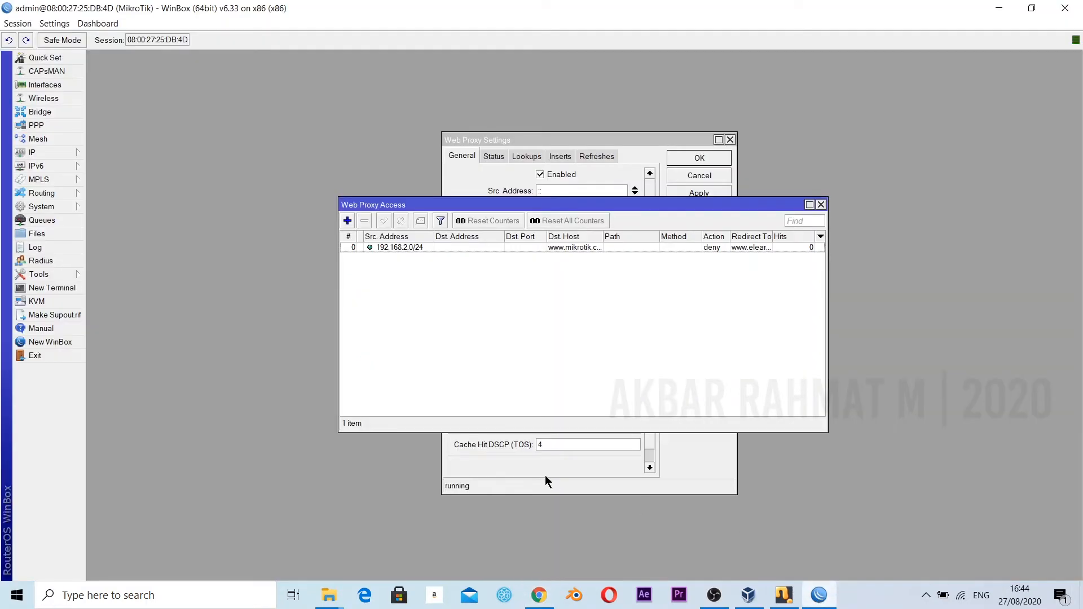
pyautogui.click(821, 205)
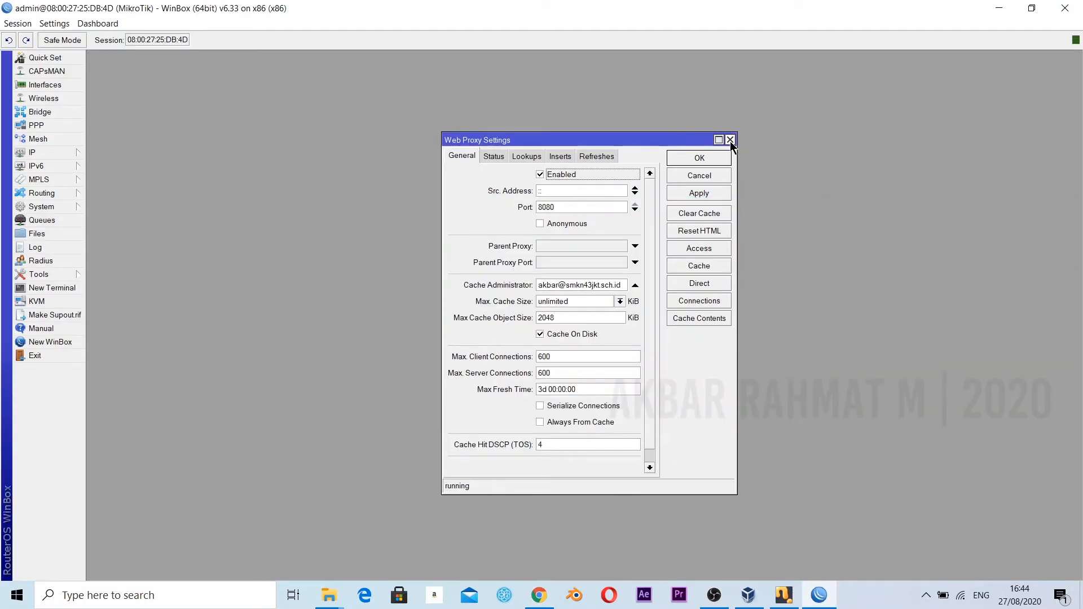
pyautogui.click(730, 140)
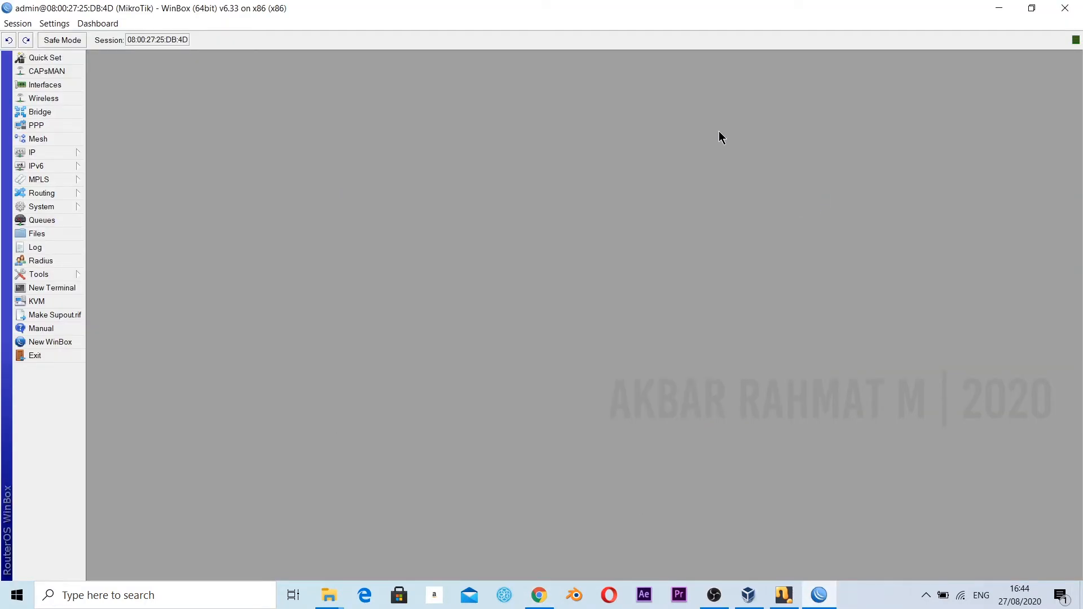
# Start a new firewall filter rule in the forward chain for protocol 6 (tcp) with destination ports 80, 443.
pyautogui.click(59, 154)
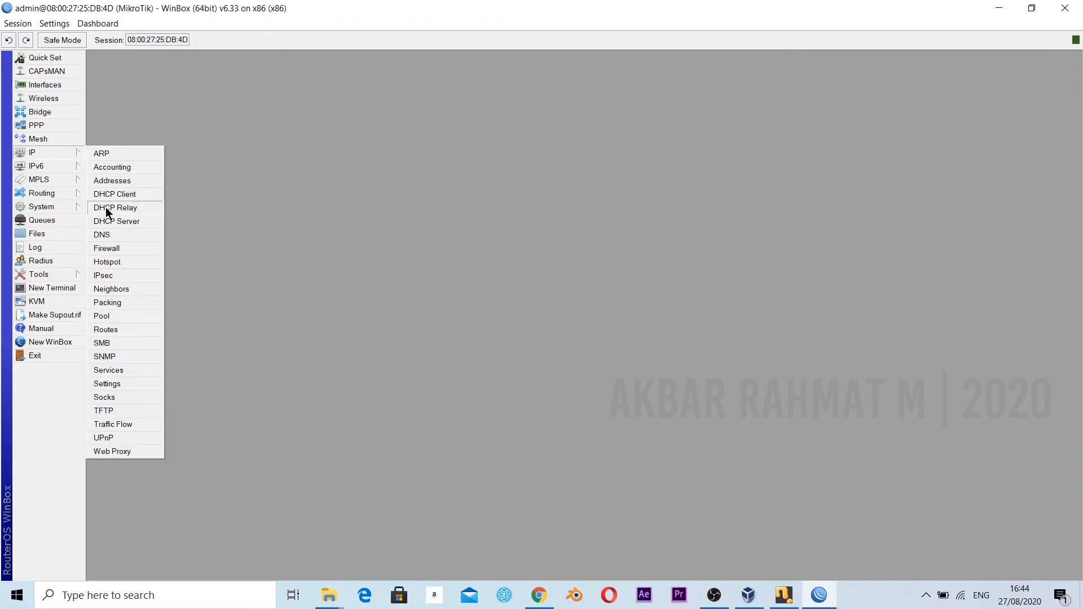
pyautogui.click(120, 245)
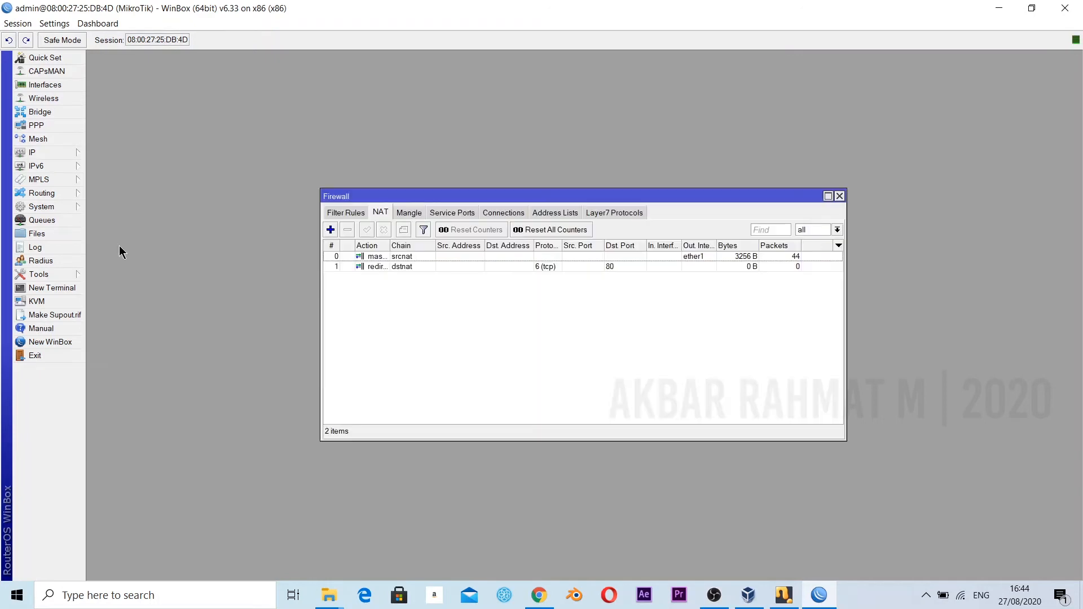
pyautogui.click(340, 215)
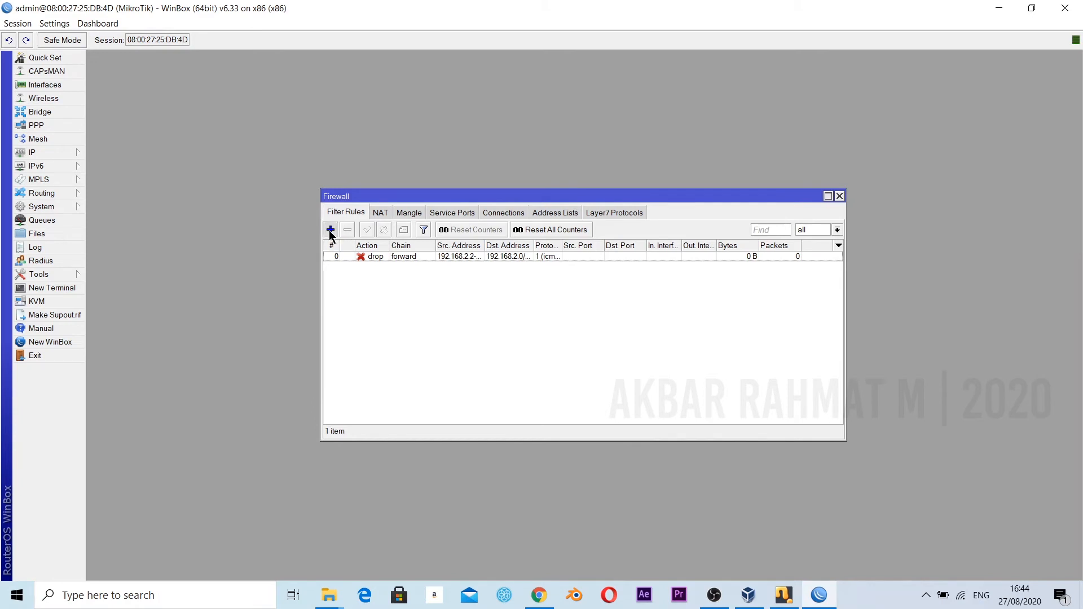
pyautogui.click(330, 230)
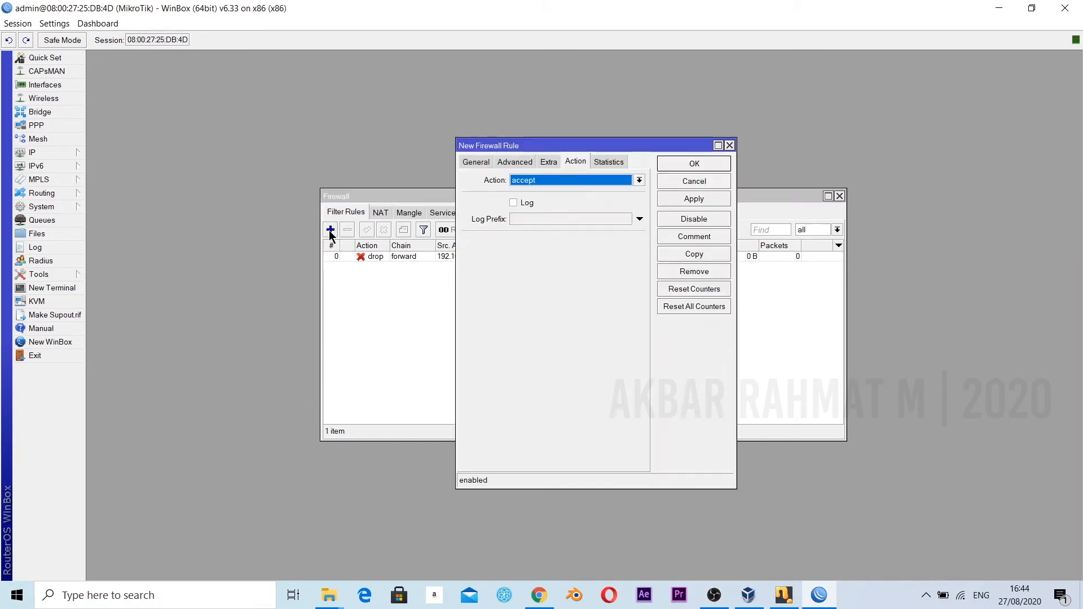
pyautogui.click(477, 163)
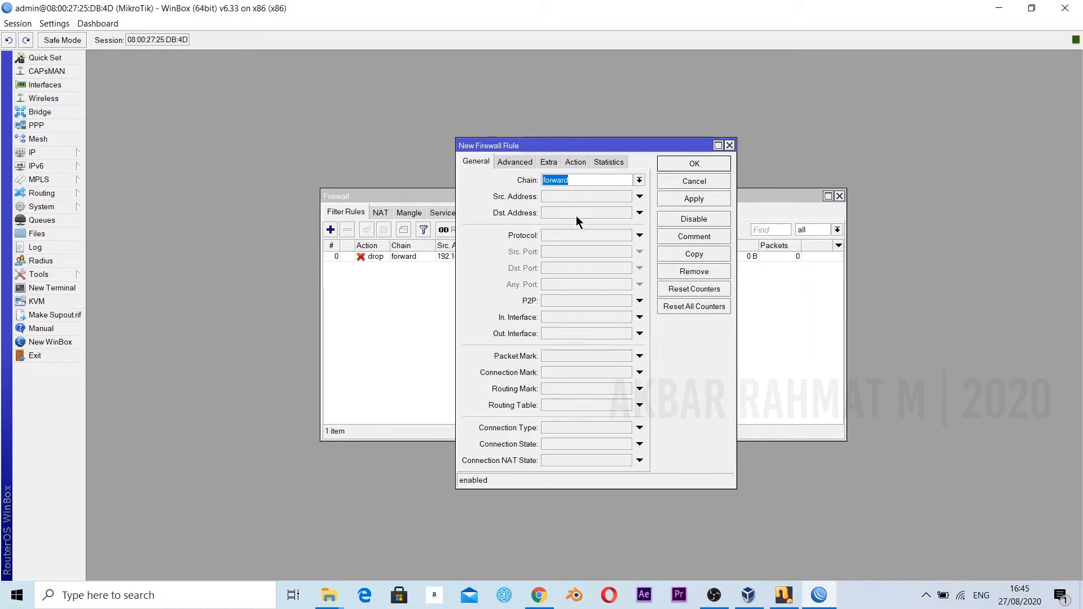
pyautogui.click(570, 234)
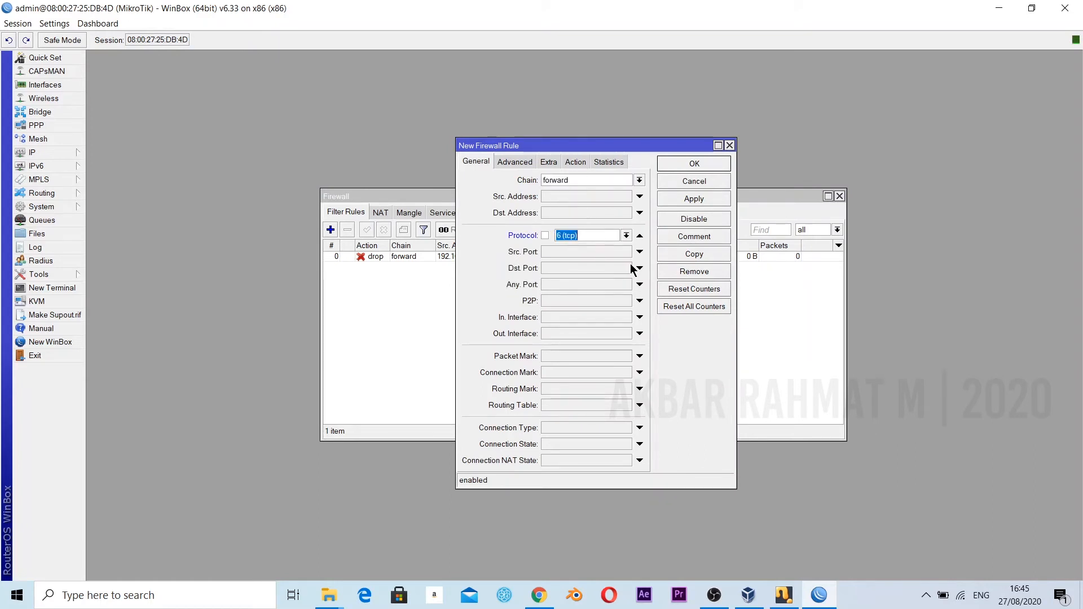
pyautogui.click(564, 267)
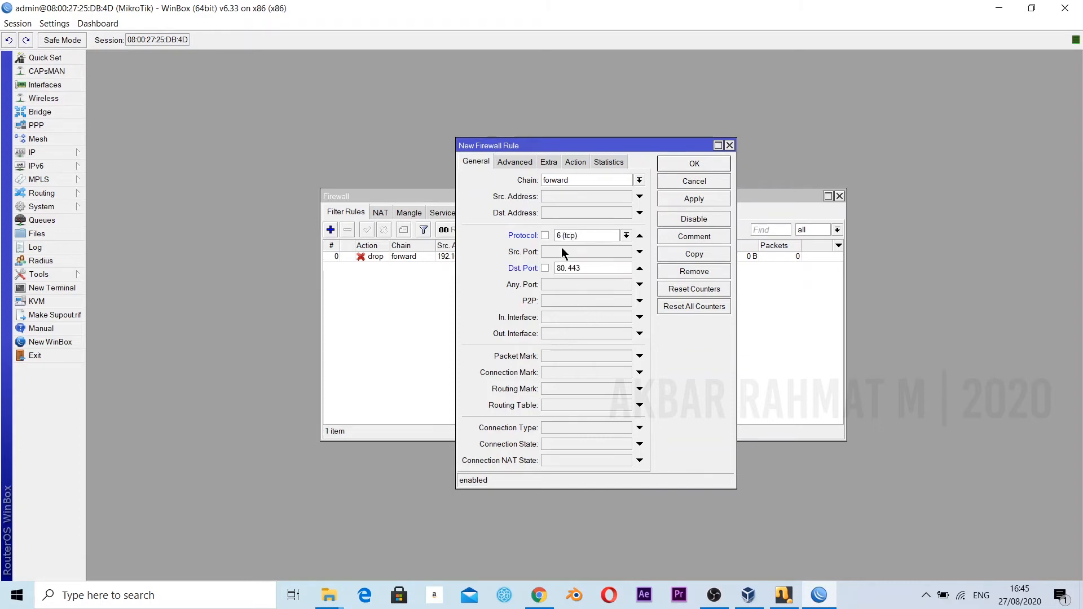
# Set the filter rule's incoming interface to ether2 and save it with the accept action.
pyautogui.click(576, 318)
pyautogui.click(581, 371)
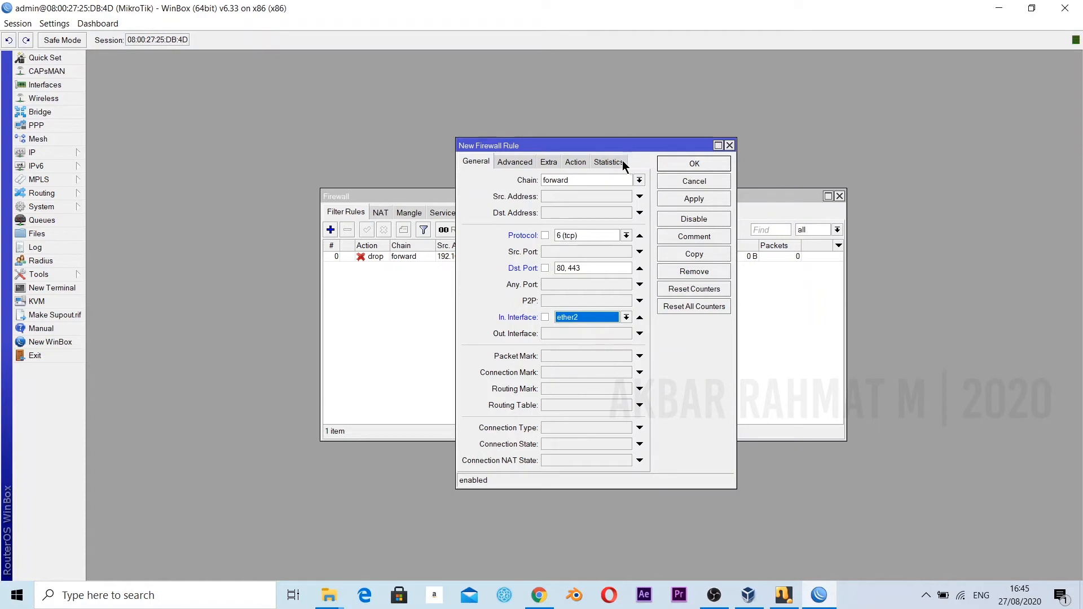
pyautogui.click(581, 163)
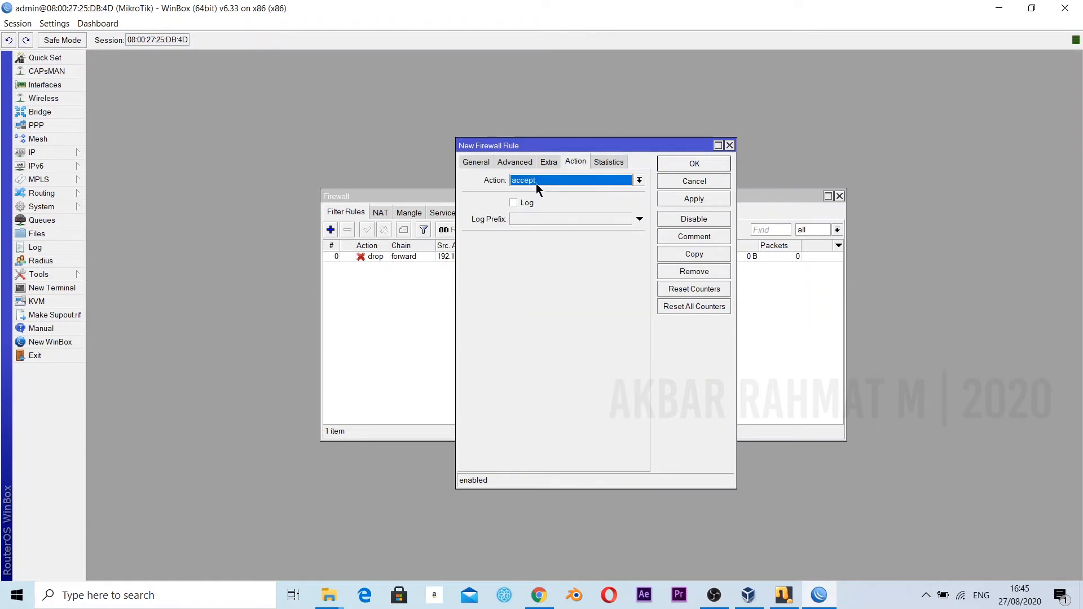
pyautogui.click(705, 202)
pyautogui.click(705, 166)
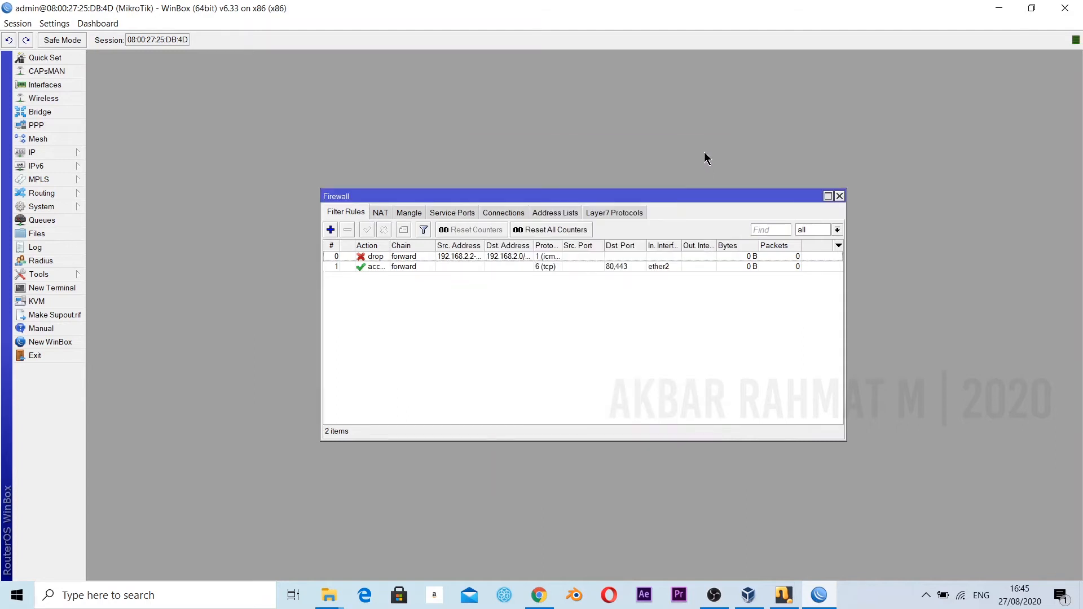
# Start another firewall filter rule in the input chain with the action log.
pyautogui.click(331, 231)
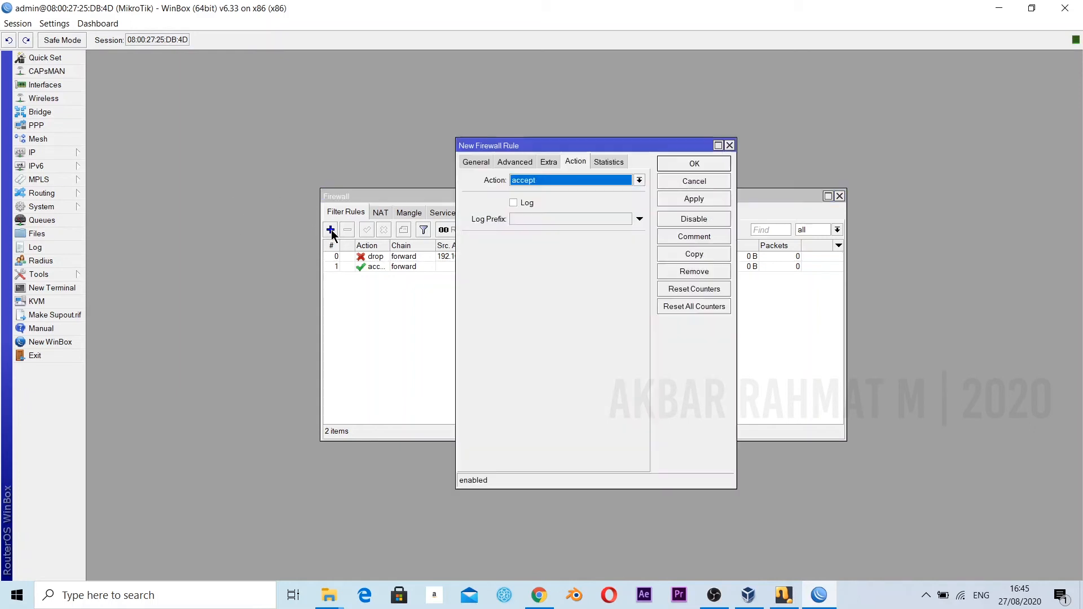
pyautogui.click(483, 165)
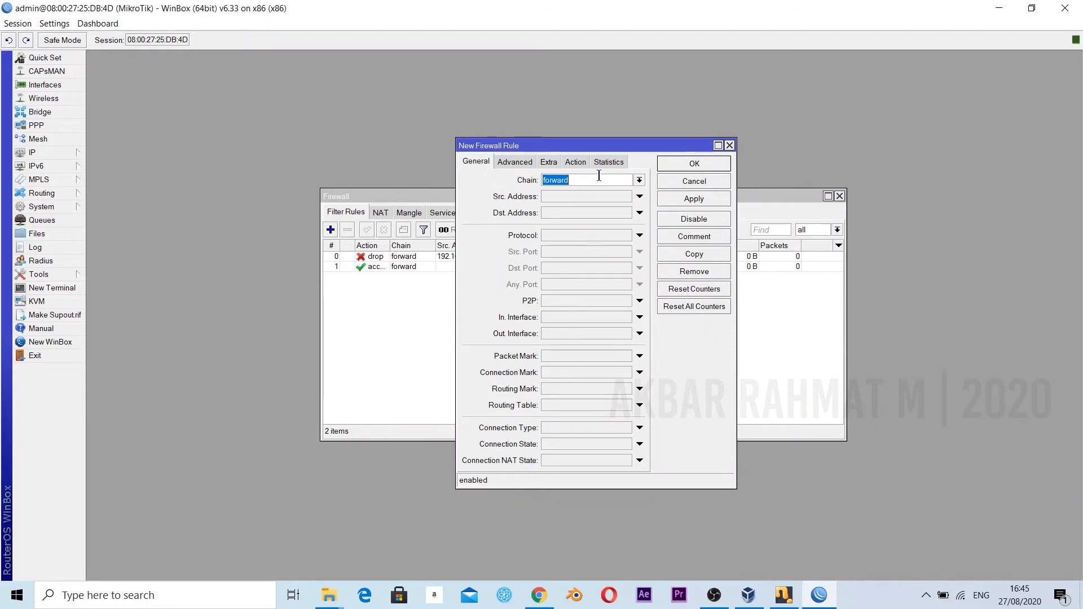
pyautogui.click(639, 180)
pyautogui.click(614, 197)
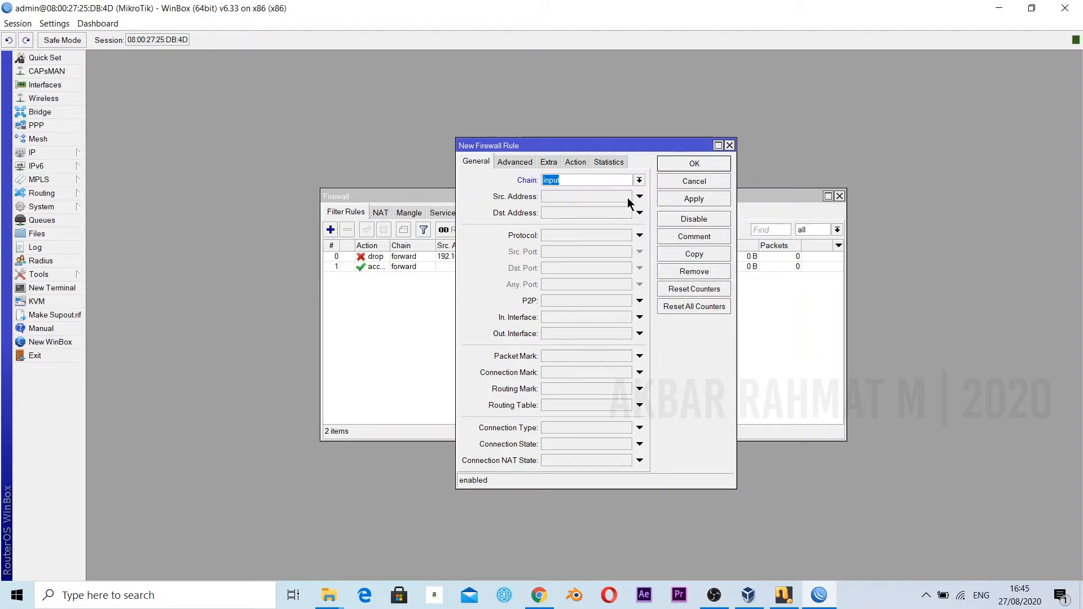
pyautogui.click(568, 165)
pyautogui.click(570, 179)
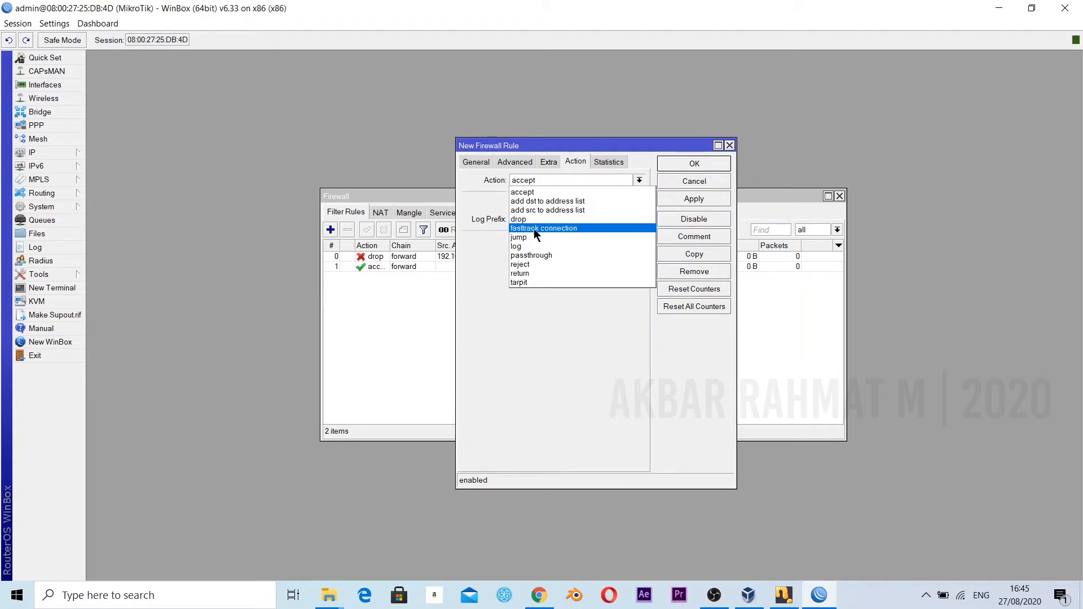
pyautogui.click(530, 244)
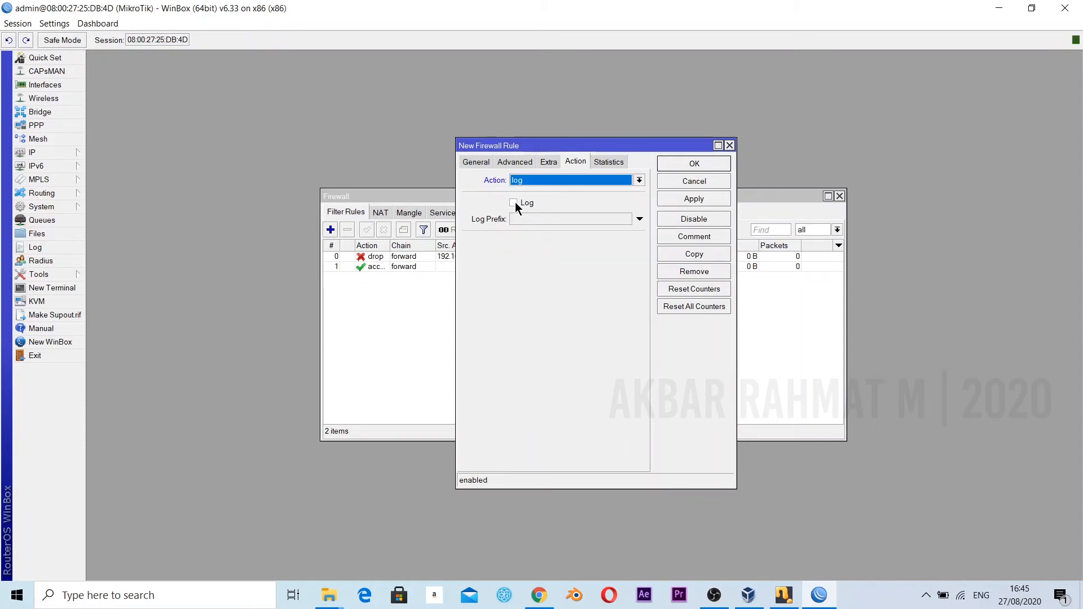
# Enable logging on the input rule with the log prefix login, save the rule and close the firewall window.
pyautogui.click(515, 203)
pyautogui.click(530, 219)
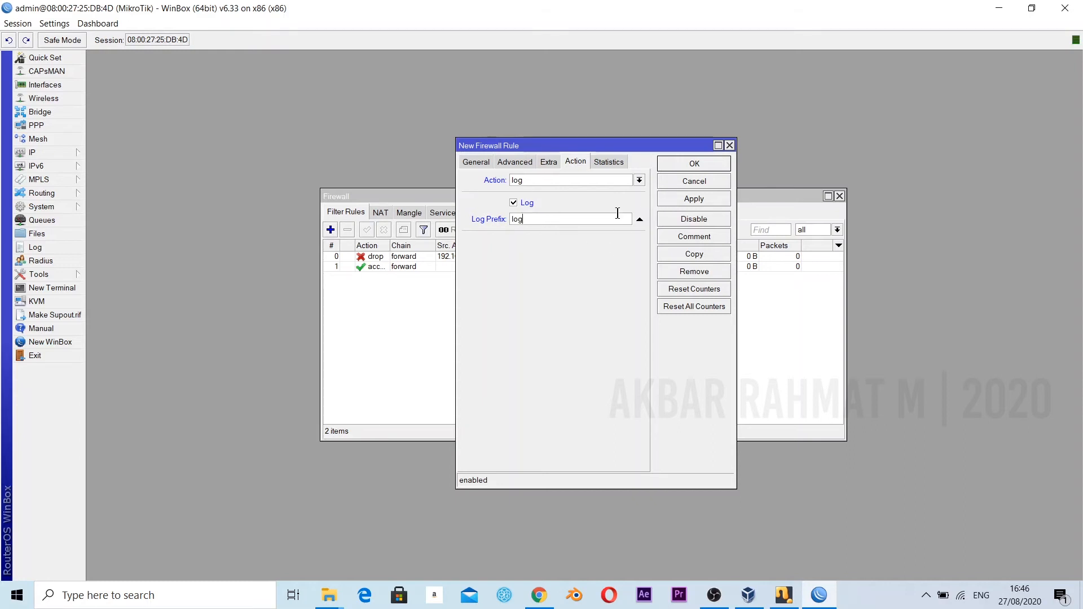
pyautogui.write('login')
pyautogui.click(688, 200)
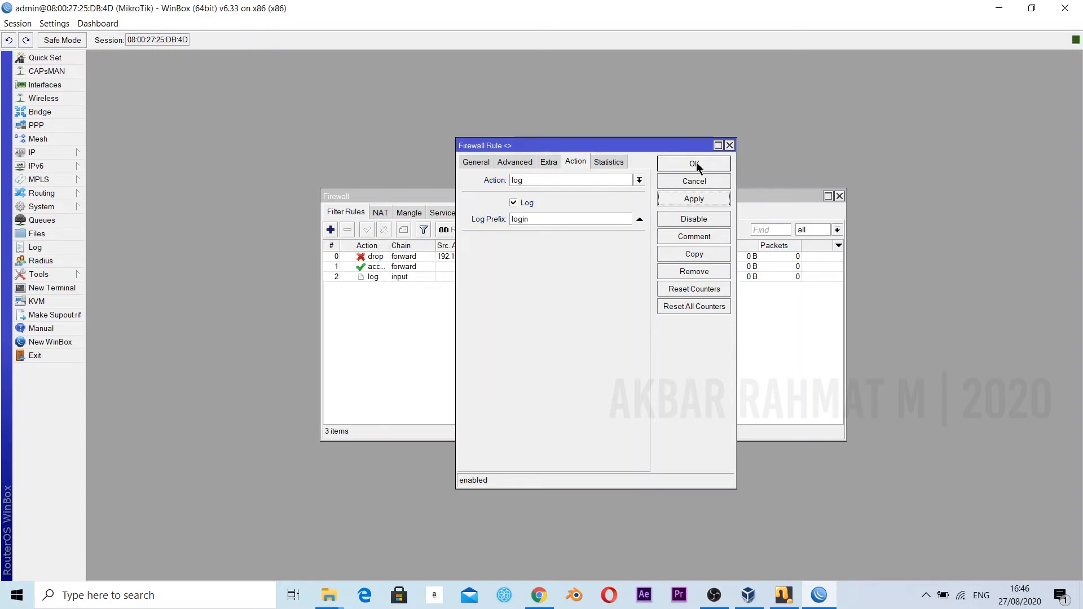
pyautogui.click(694, 164)
pyautogui.click(840, 196)
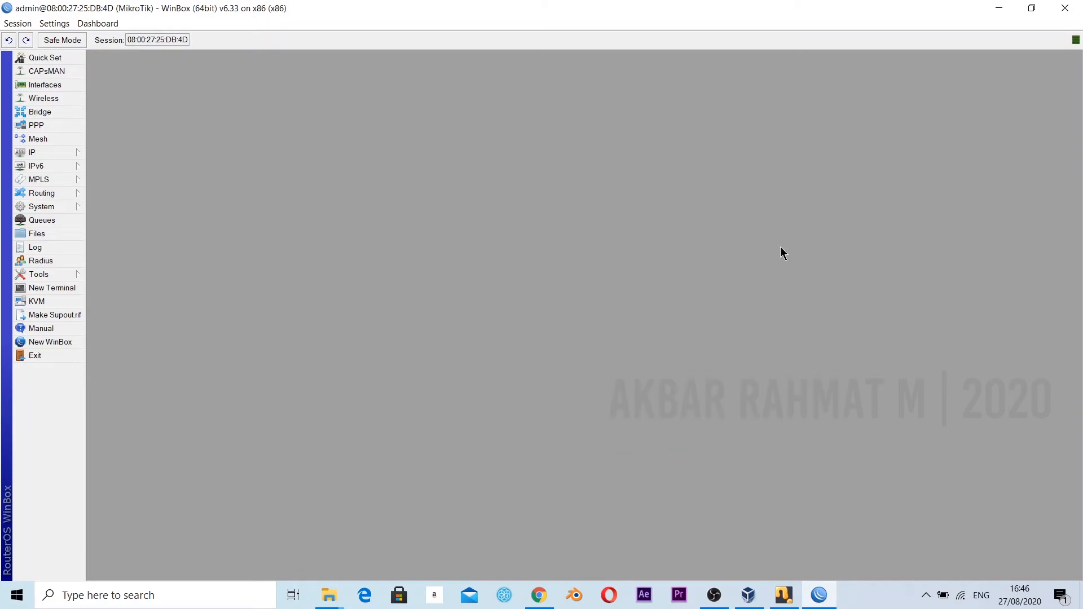
# Read the site, file and content blocking requirements in tugas 12 tkj.pdf in Chrome.
pyautogui.click(539, 595)
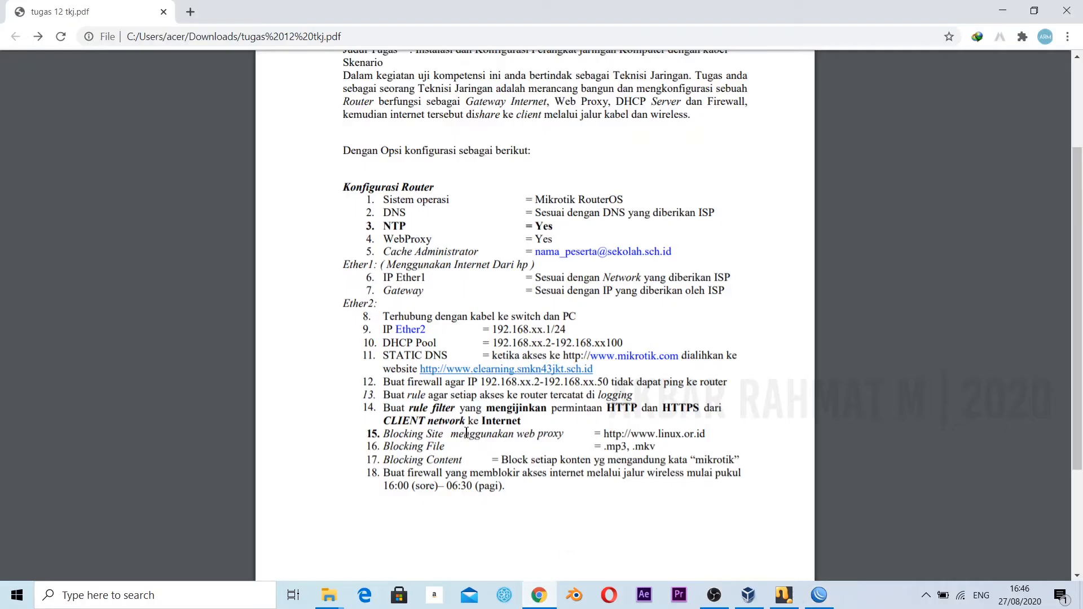
pyautogui.moveTo(404, 436); pyautogui.dragTo(697, 436)
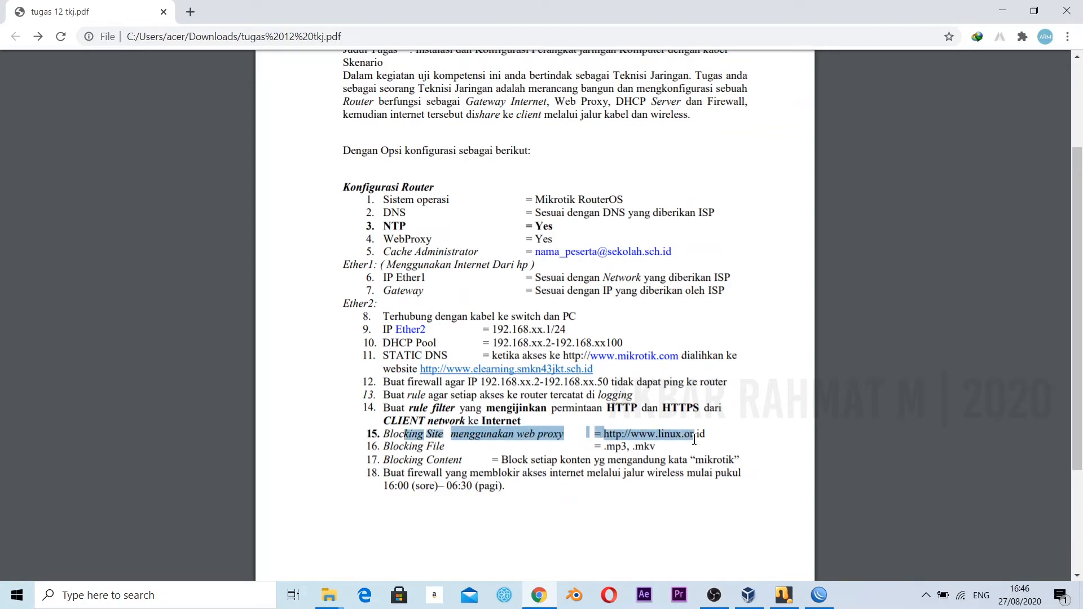
pyautogui.tripleClick(522, 447)
pyautogui.click(519, 450)
pyautogui.moveTo(401, 450); pyautogui.dragTo(536, 474)
pyautogui.click(420, 461)
pyautogui.click(458, 466)
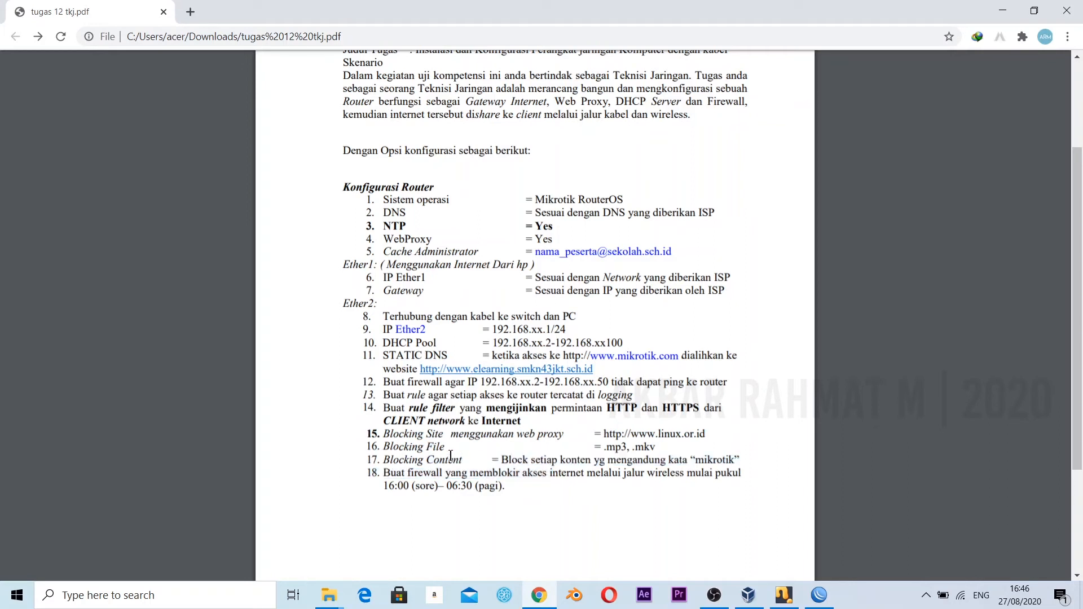
pyautogui.moveTo(469, 474); pyautogui.dragTo(430, 447)
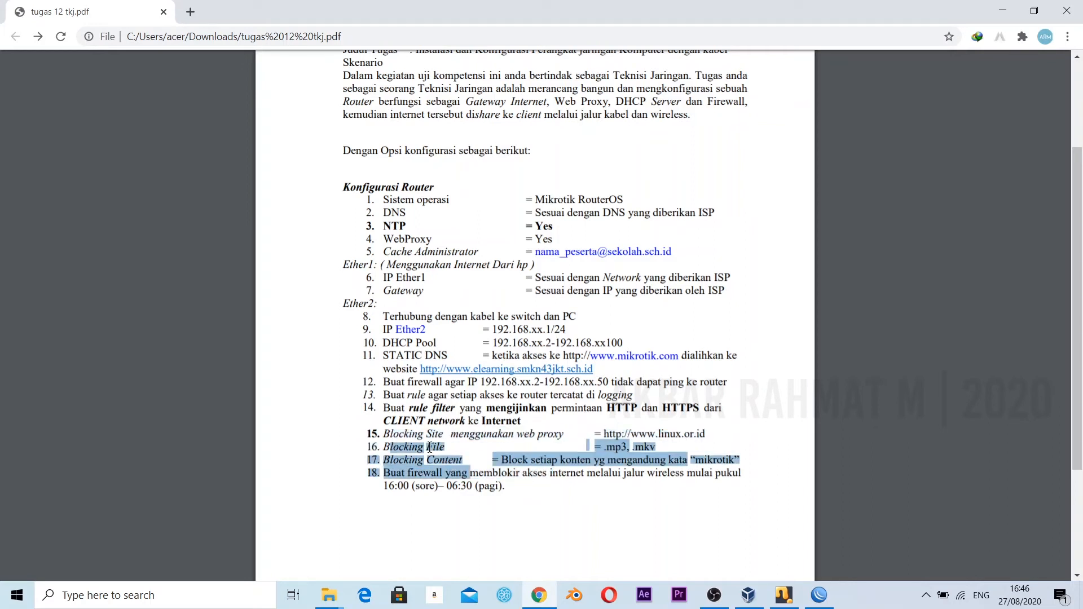
pyautogui.click(447, 449)
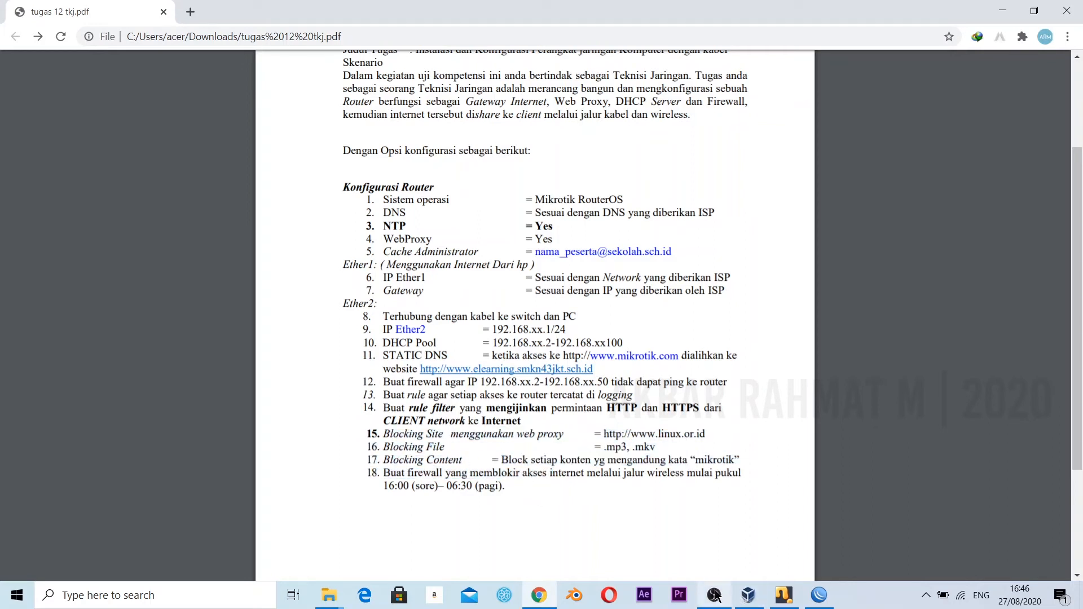
# Start a new web proxy access rule in WinBox with the source address 192.168.2.0/24.
pyautogui.click(819, 595)
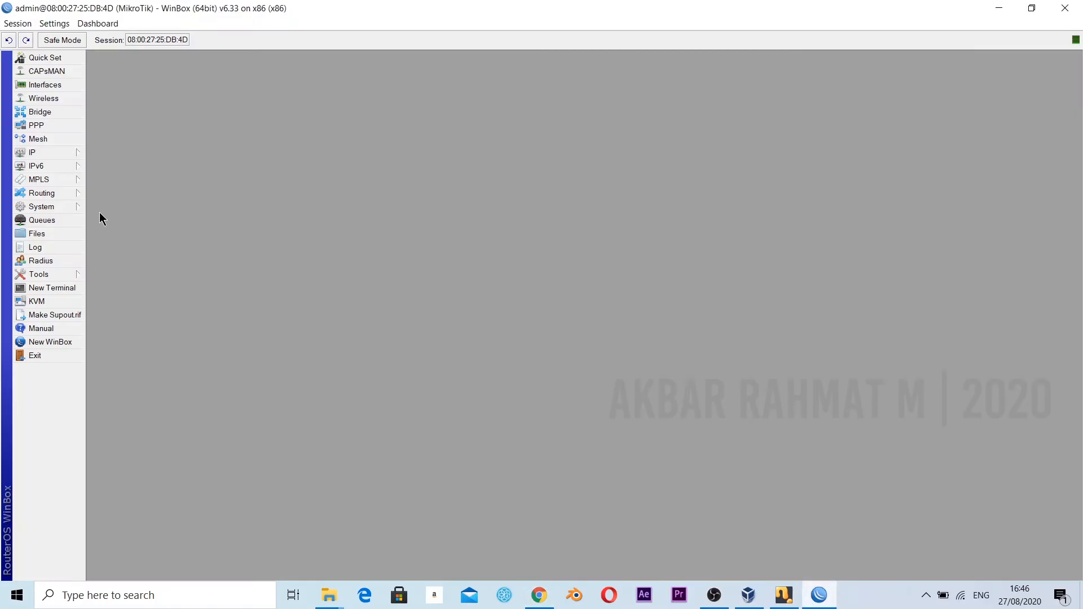
pyautogui.click(44, 156)
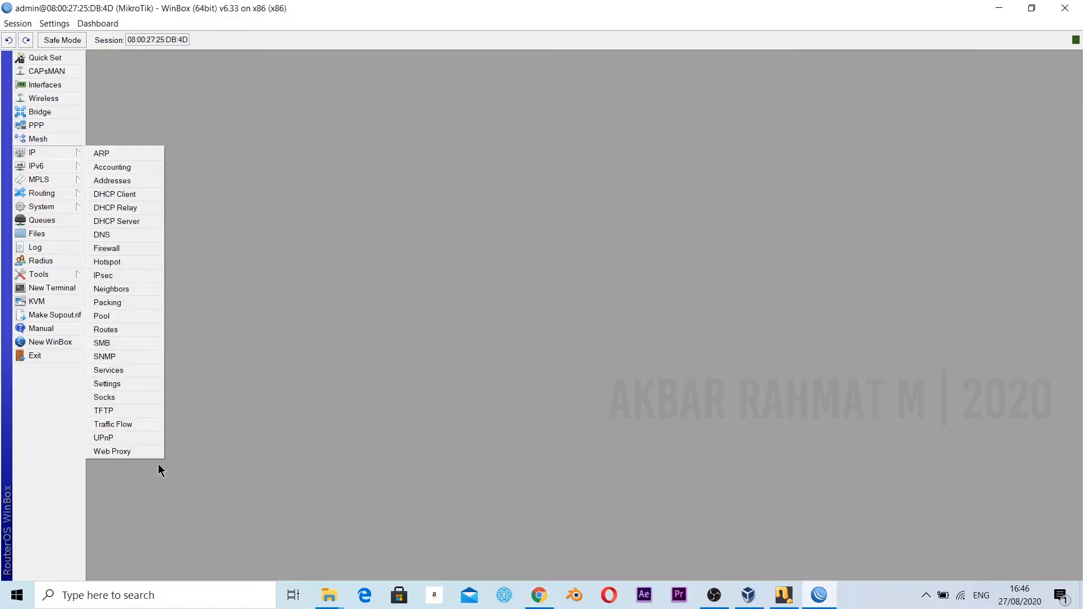
pyautogui.click(145, 453)
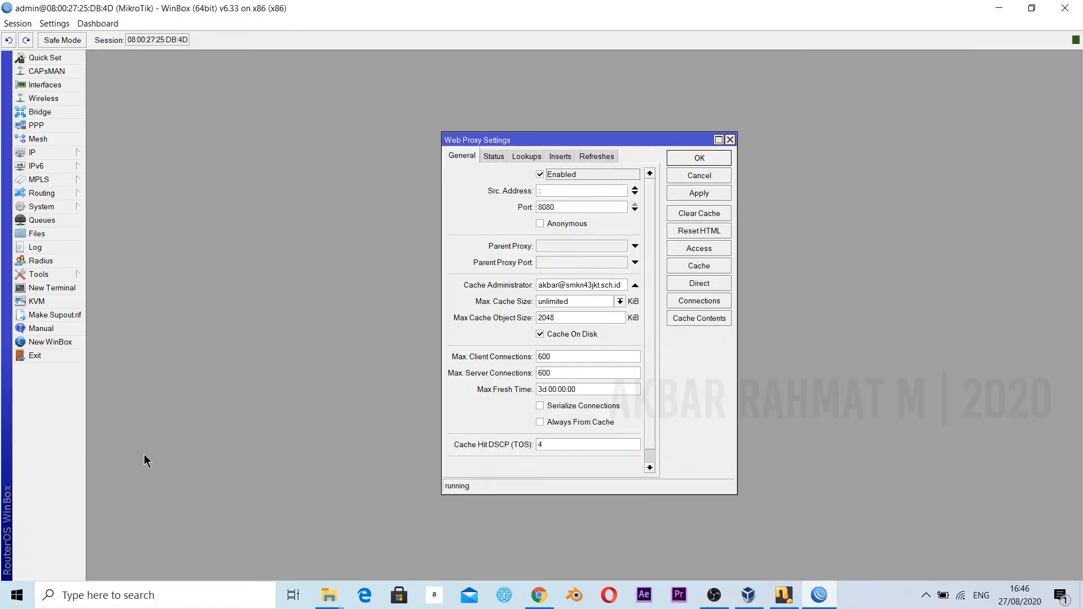
pyautogui.click(715, 249)
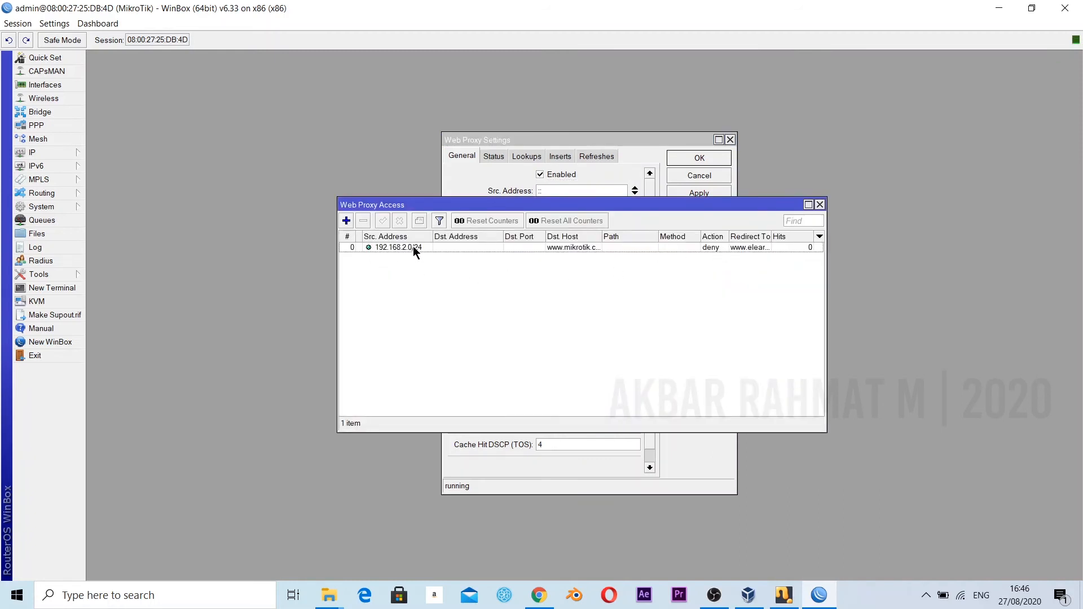
pyautogui.click(347, 220)
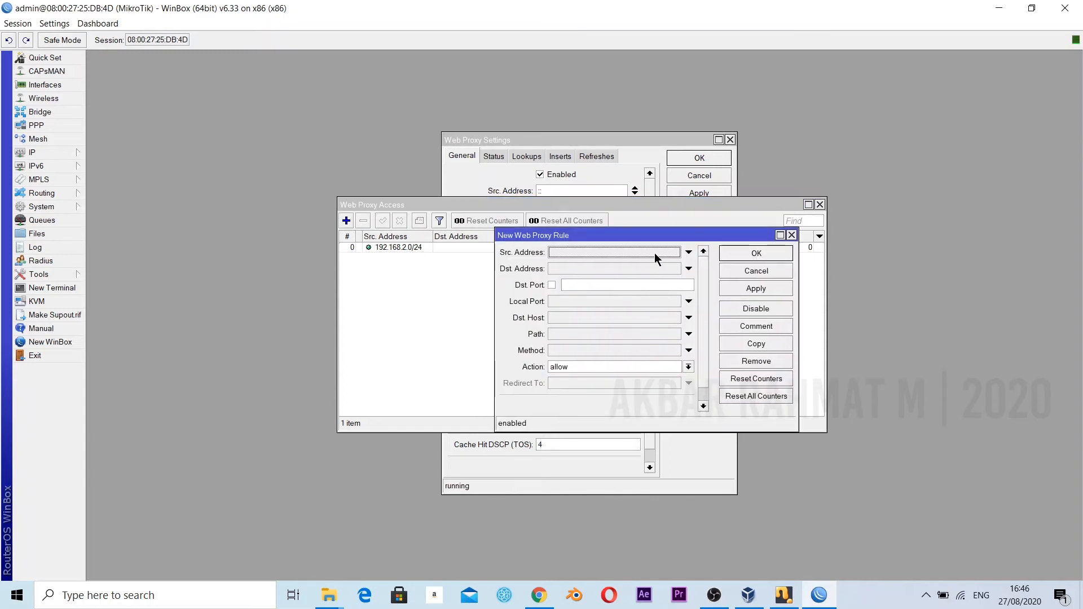
pyautogui.moveTo(736, 238); pyautogui.dragTo(688, 235)
pyautogui.click(595, 248)
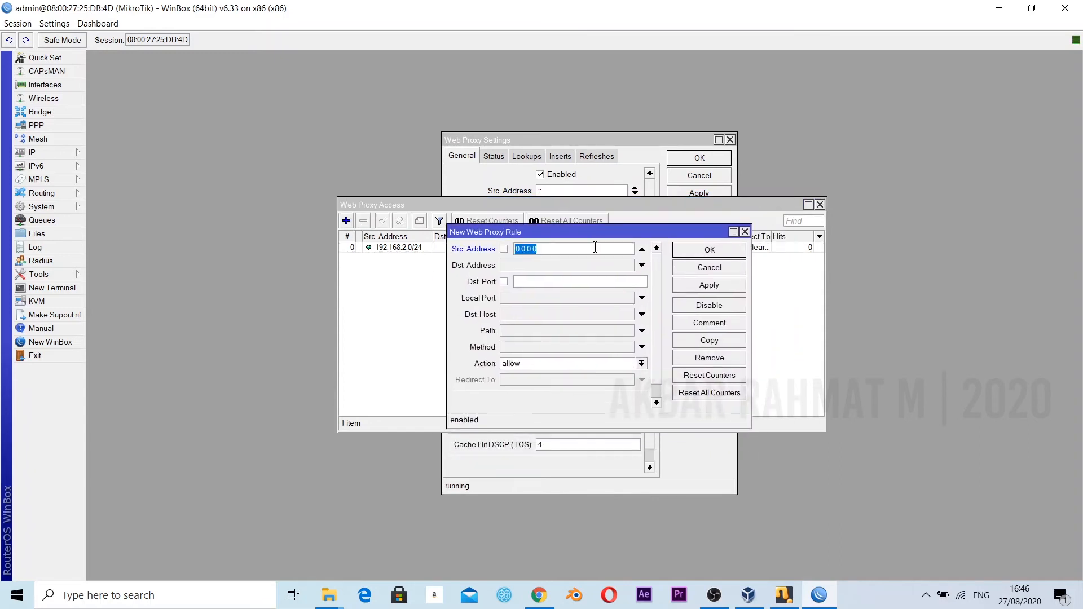
pyautogui.write('192.168.2.0/24')
pyautogui.click(528, 314)
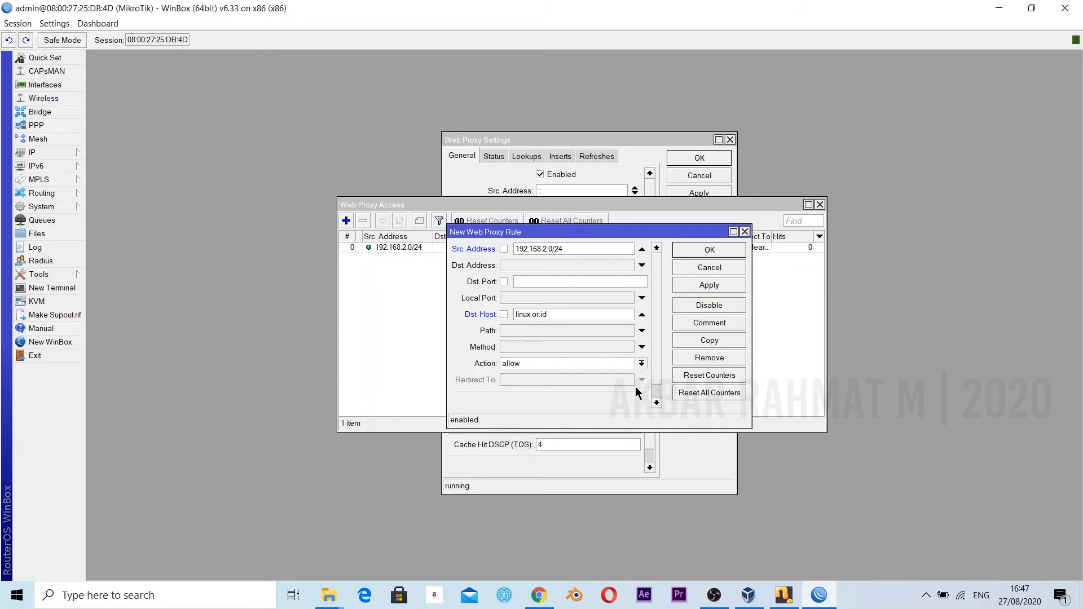
pyautogui.click(566, 364)
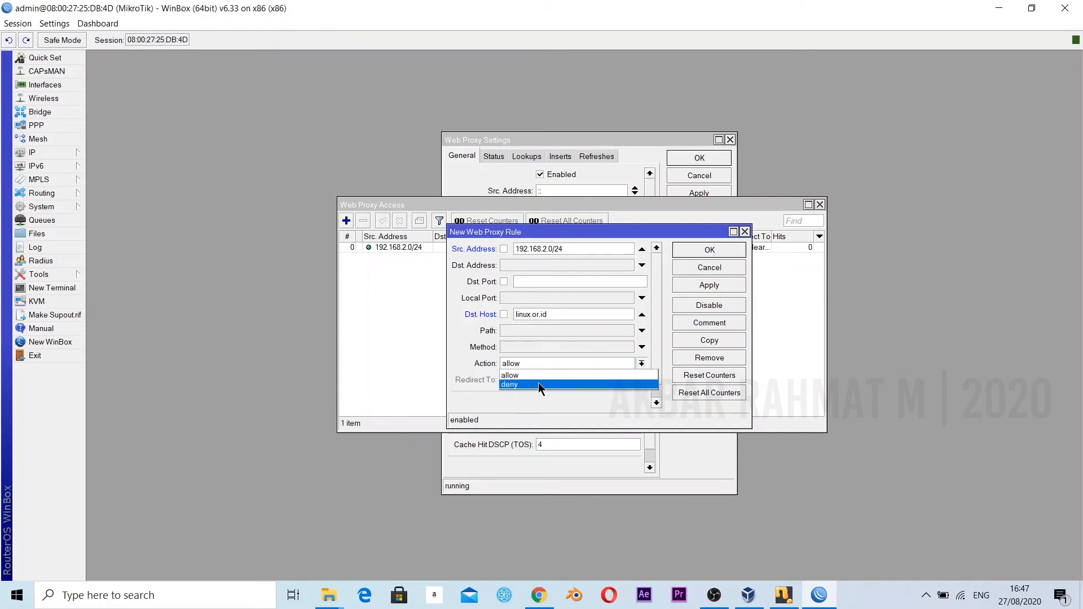
pyautogui.click(542, 383)
pyautogui.click(514, 314)
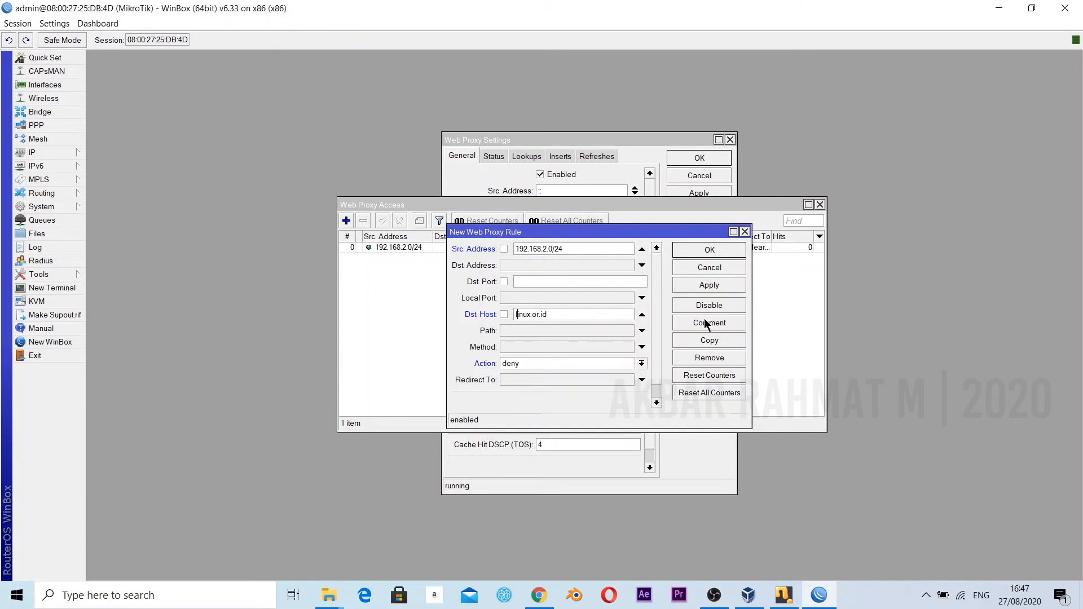
pyautogui.write('www.')
pyautogui.click(715, 286)
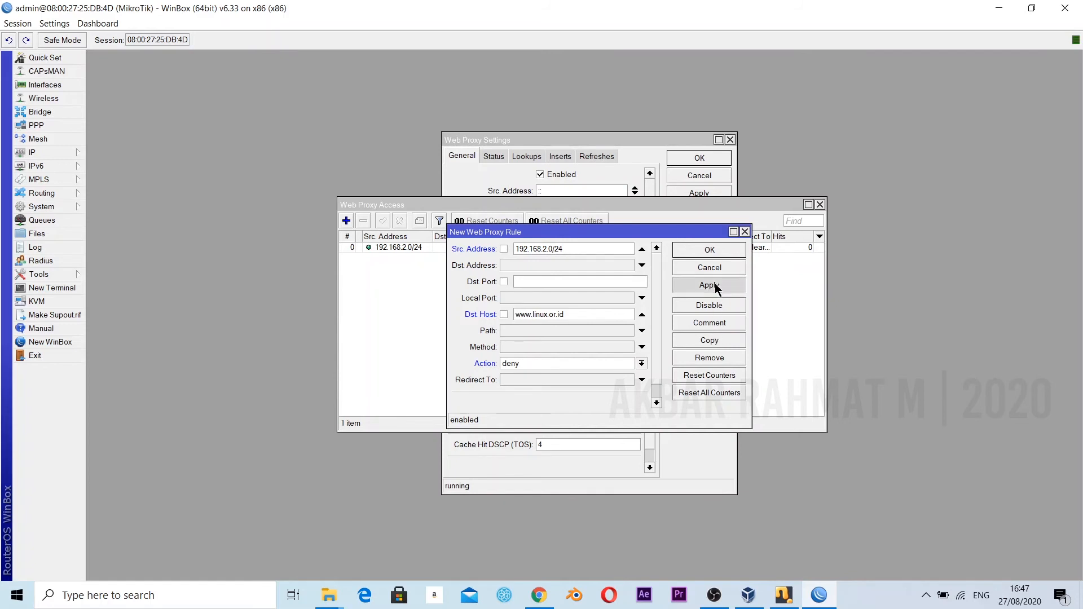
pyautogui.click(721, 343)
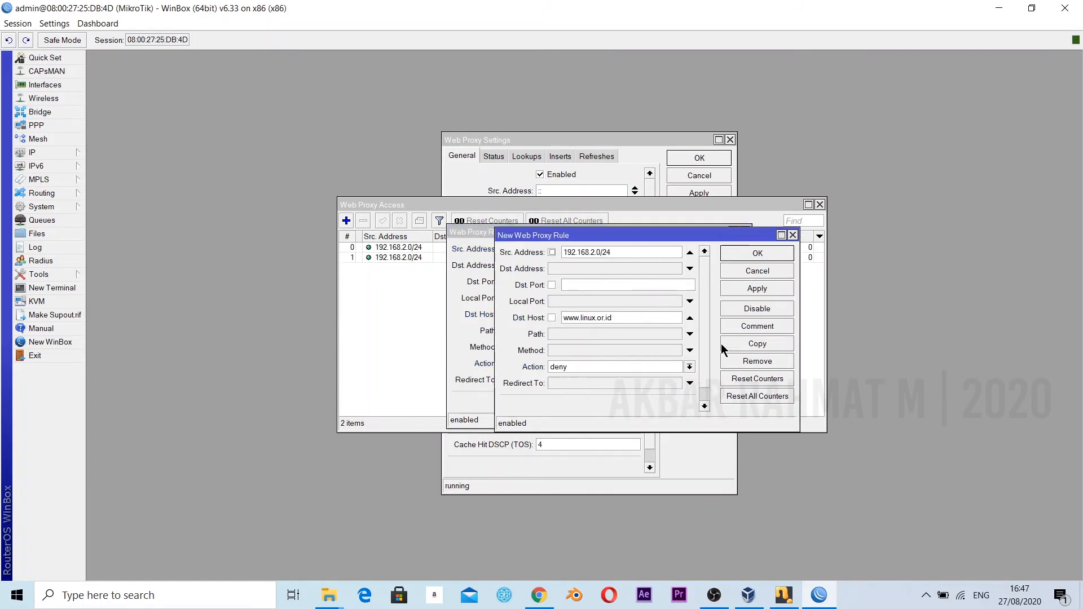
pyautogui.doubleClick(564, 236)
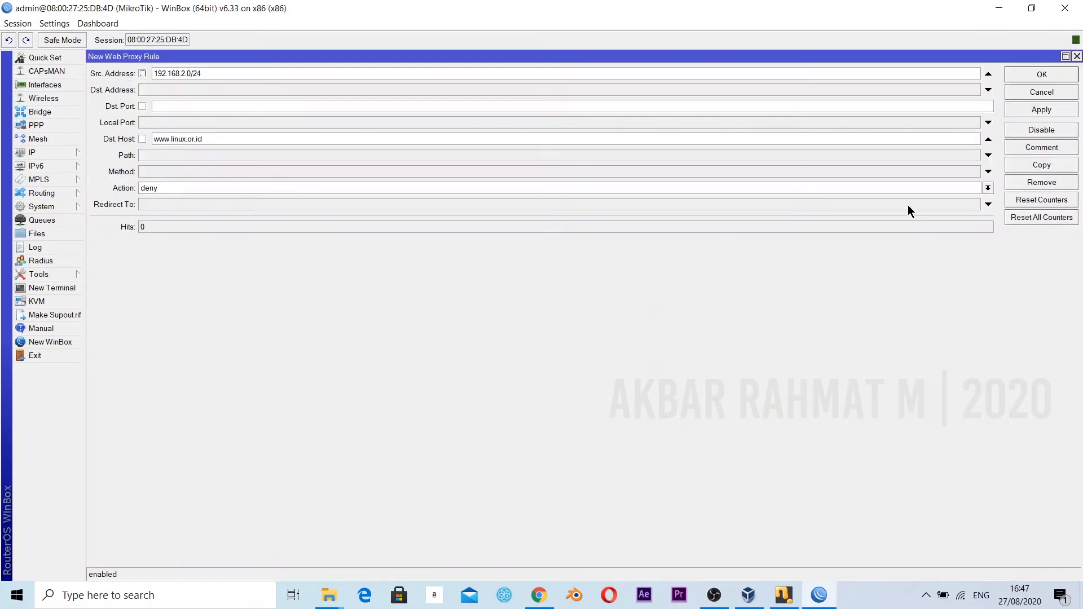
pyautogui.click(1066, 57)
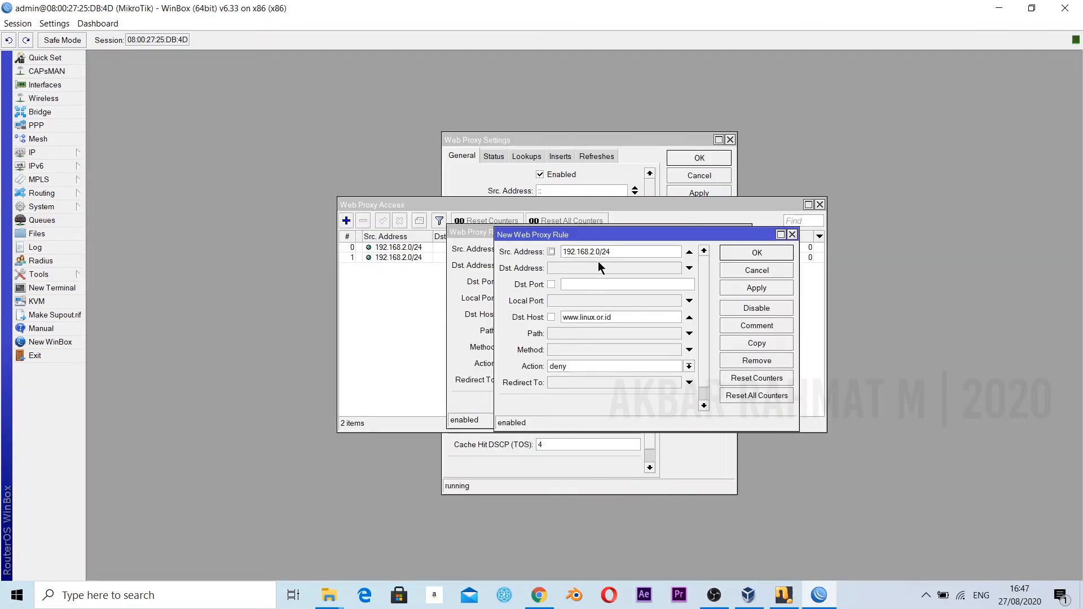
pyautogui.doubleClick(619, 311)
pyautogui.click(690, 317)
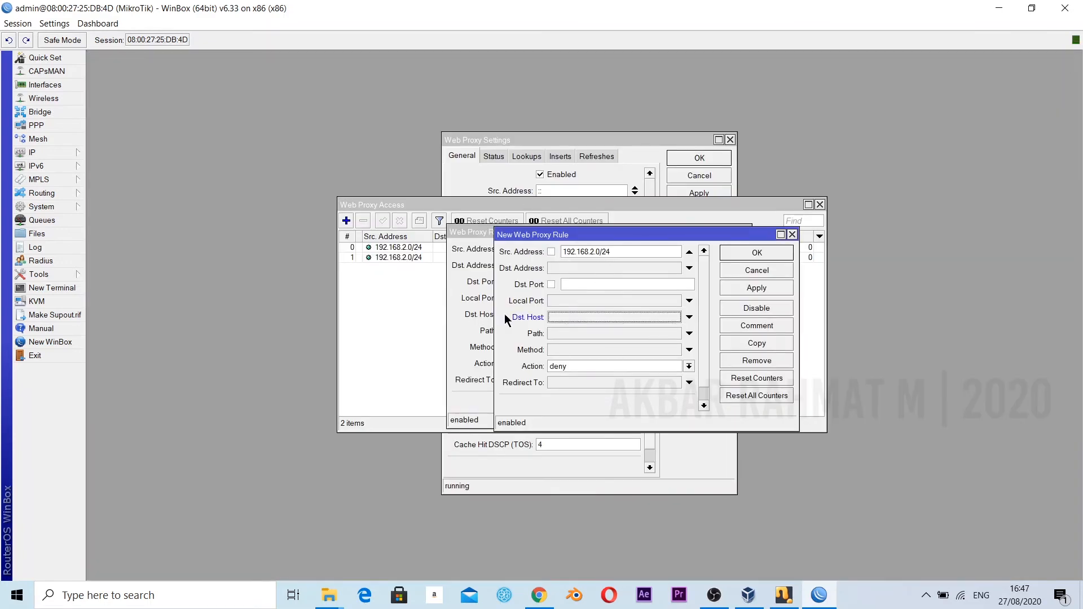
pyautogui.click(689, 333)
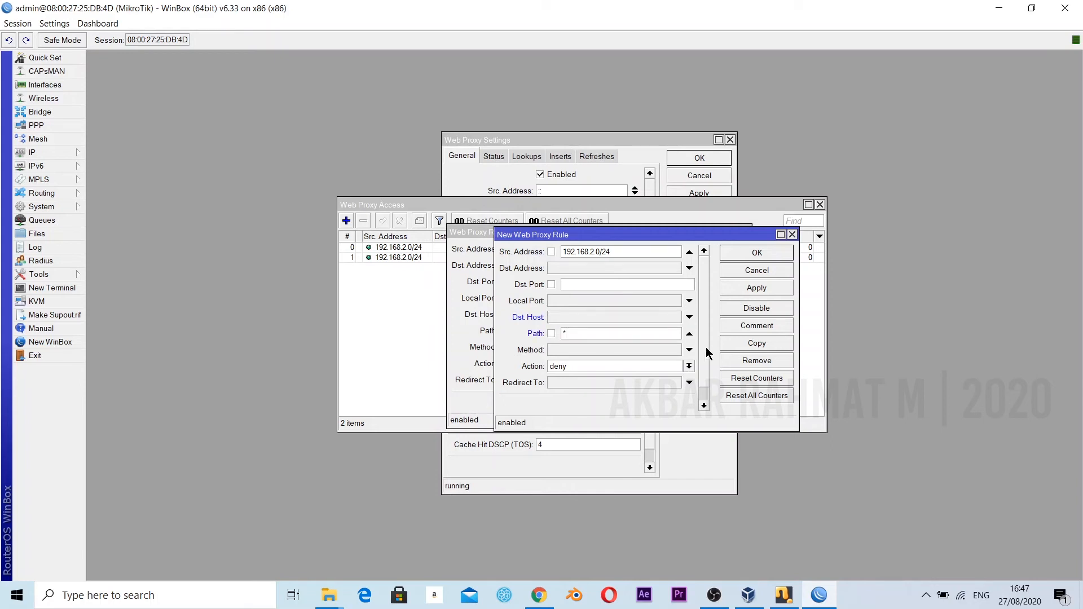
pyautogui.write('*.mp3*')
pyautogui.click(757, 288)
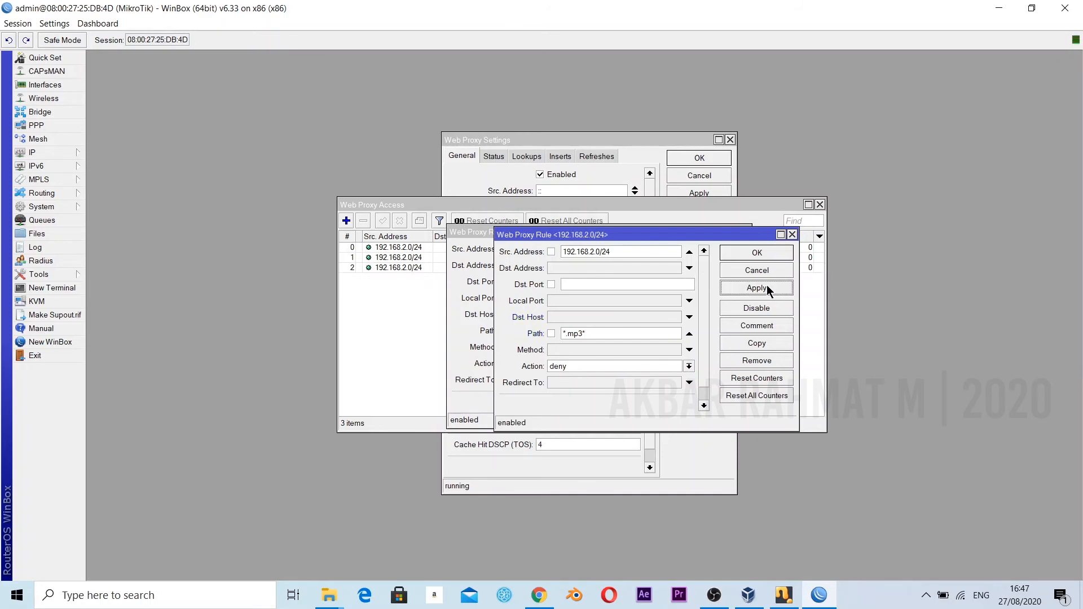
# Copy the *.mp3* rule, change the path to *.mkv* and apply the new deny rule.
pyautogui.click(763, 345)
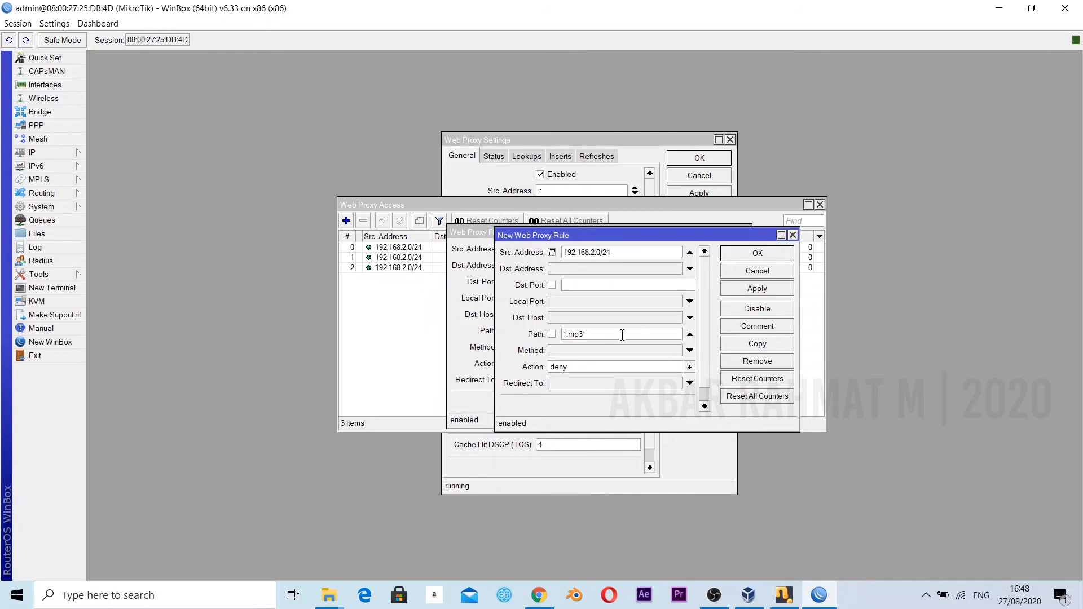
pyautogui.click(582, 334)
pyautogui.press('BackSpace')
pyautogui.press('BackSpace')
pyautogui.write('kv')
pyautogui.click(770, 289)
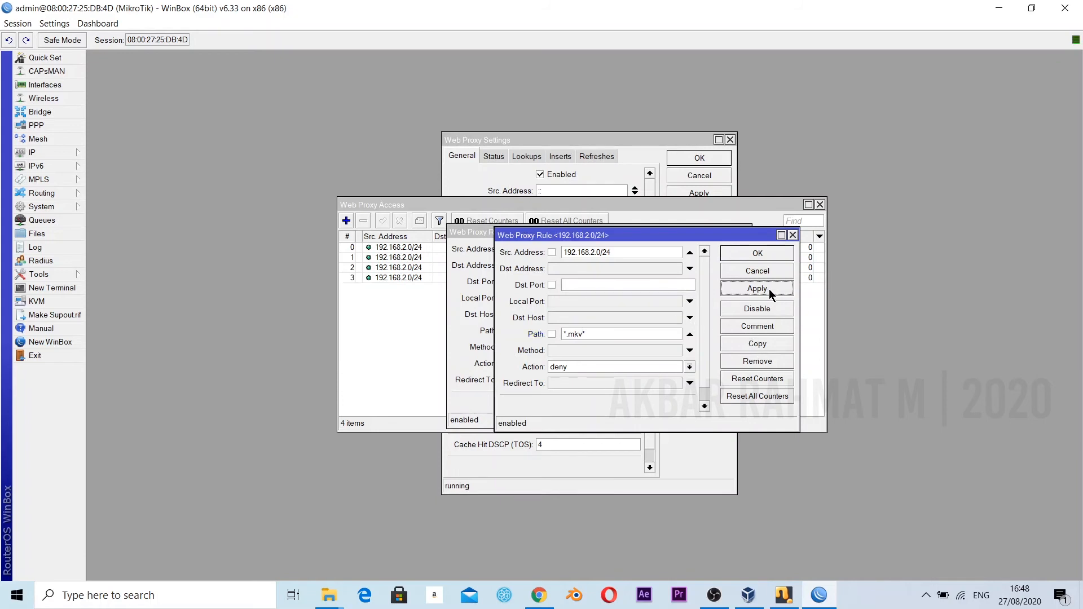
# Copy the *.mkv* rule, change the path to *mikrotik* and save the new deny rule.
pyautogui.click(759, 341)
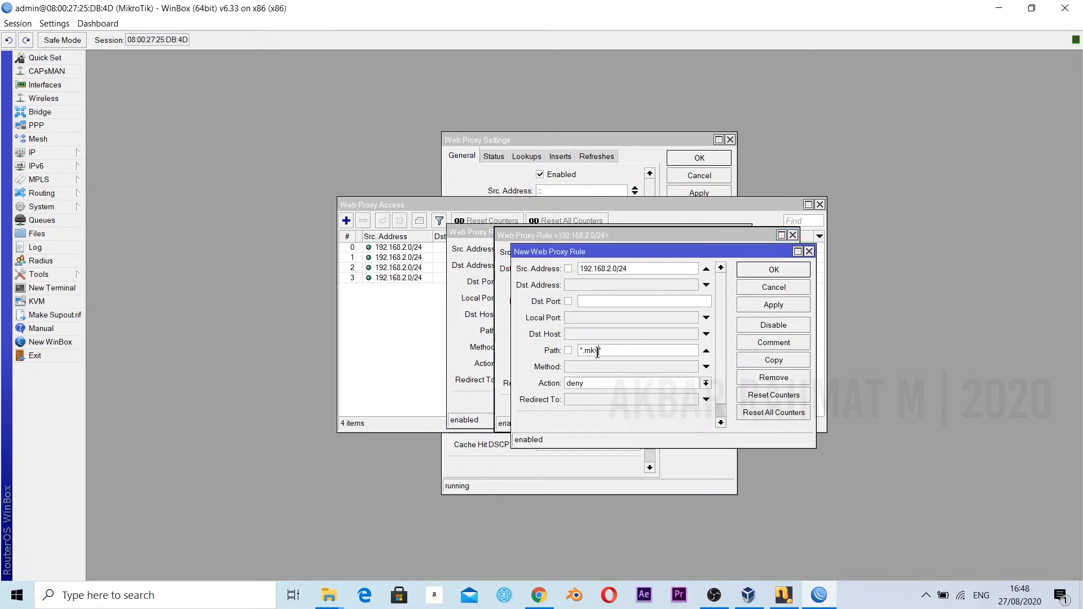
pyautogui.press('BackSpace')
pyautogui.press('BackSpace')
pyautogui.press('BackSpace')
pyautogui.press('BackSpace')
pyautogui.write('.mikrotik')
pyautogui.click(785, 306)
pyautogui.click(784, 270)
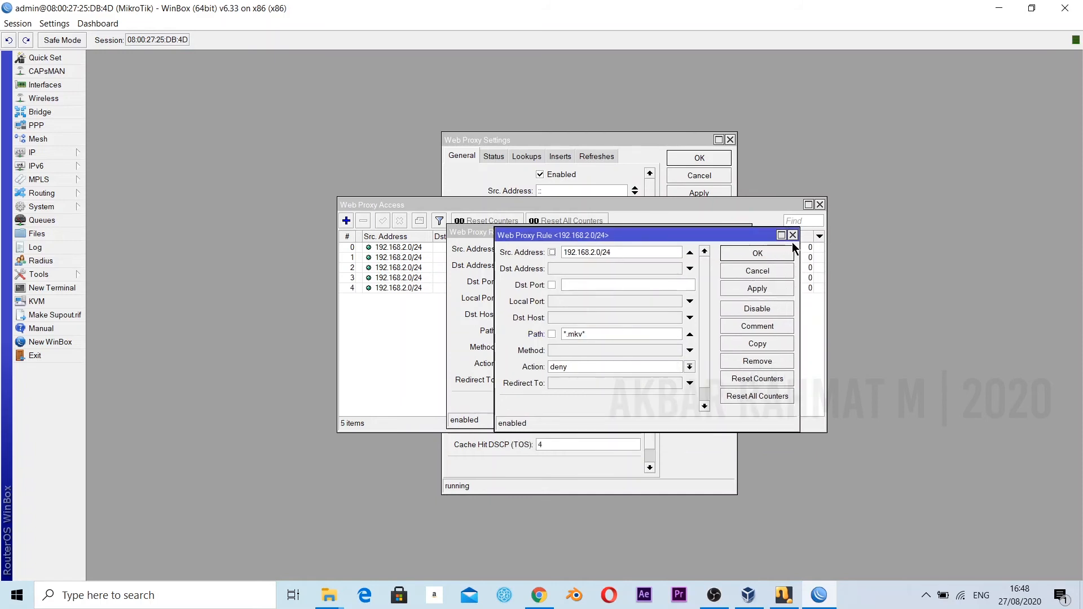
# Confirm and close the remaining open rule windows, and sort the web proxy access list by destination host.
pyautogui.click(780, 253)
pyautogui.click(773, 251)
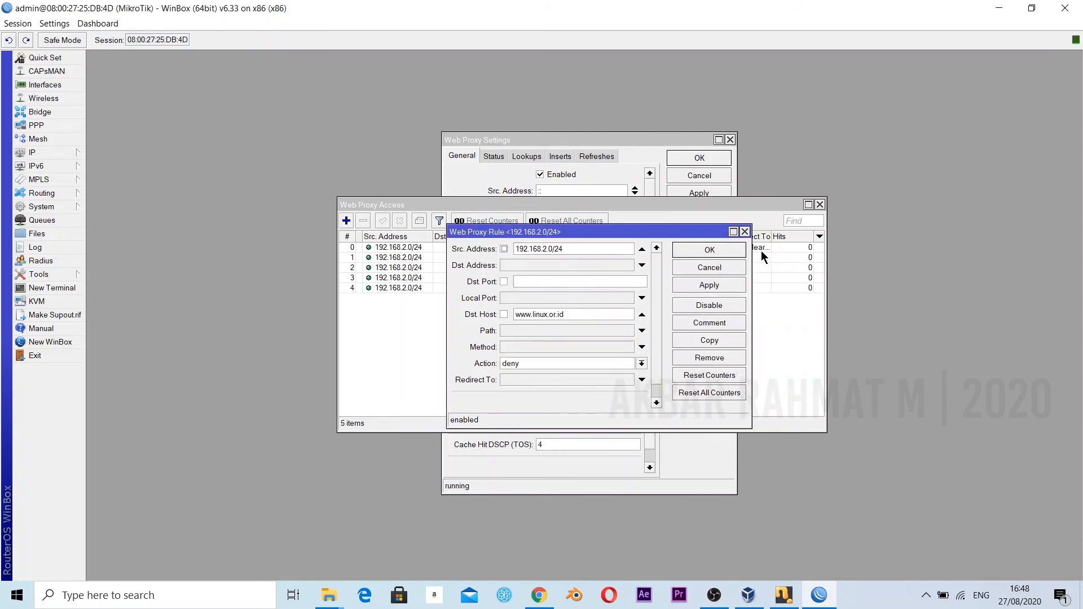
pyautogui.click(737, 252)
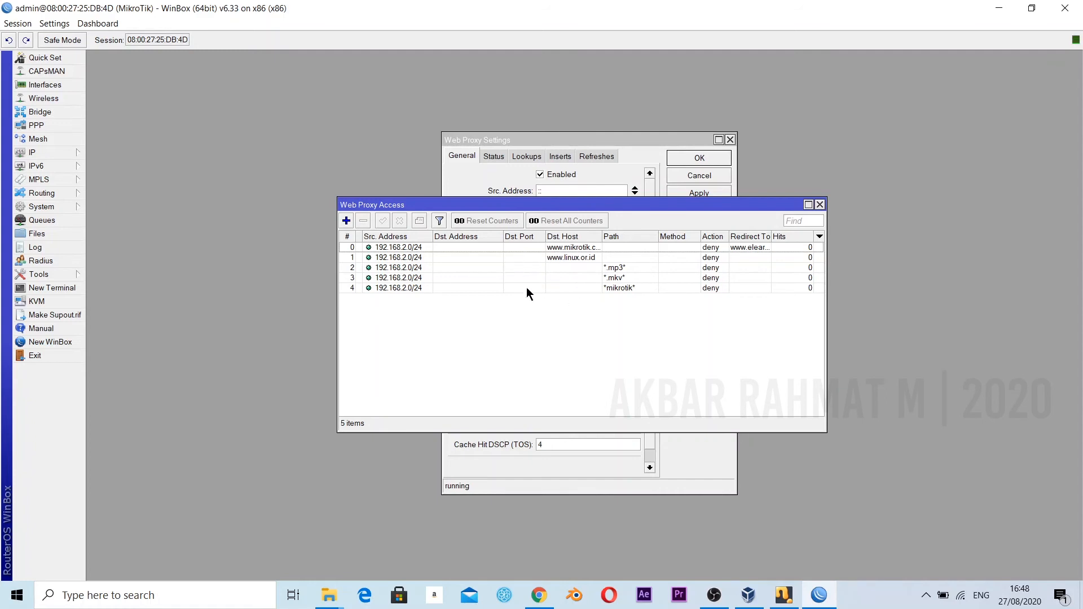
pyautogui.click(601, 236)
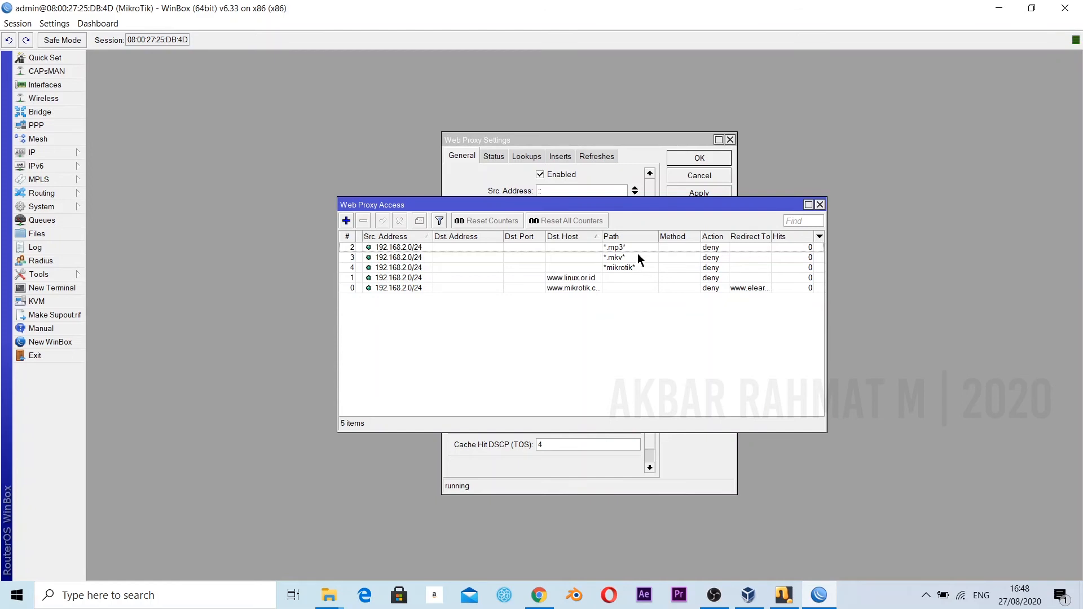
# Close the web proxy access list, the blank new proxy rule and the web proxy settings.
pyautogui.click(820, 204)
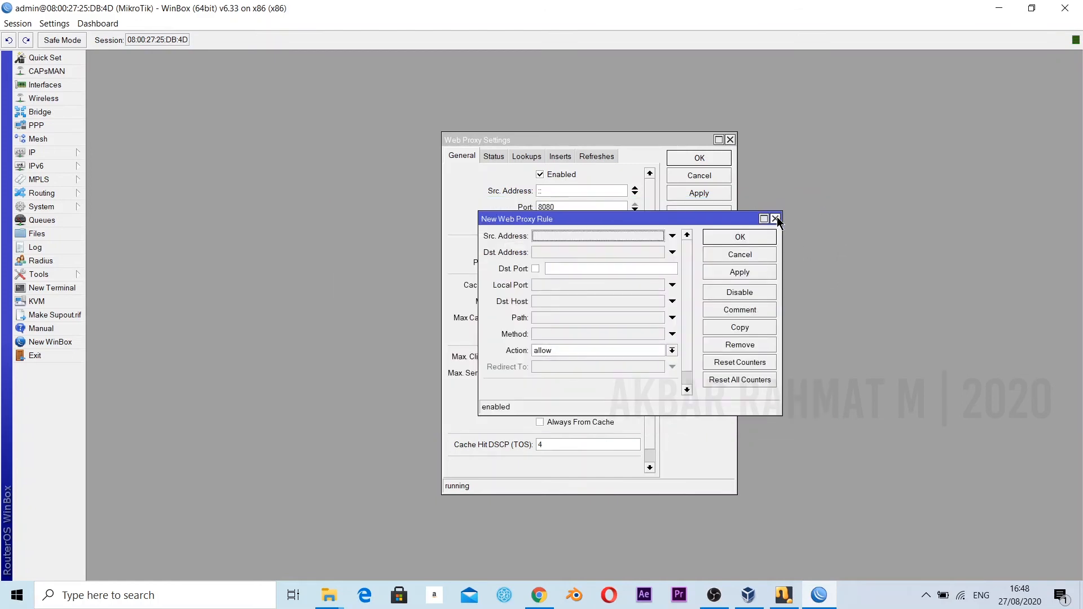
pyautogui.click(776, 218)
pyautogui.click(730, 140)
# Switch to Chrome to read item 18 of the assignment PDF about time-based internet blocking, and return to WinBox.
pyautogui.click(540, 595)
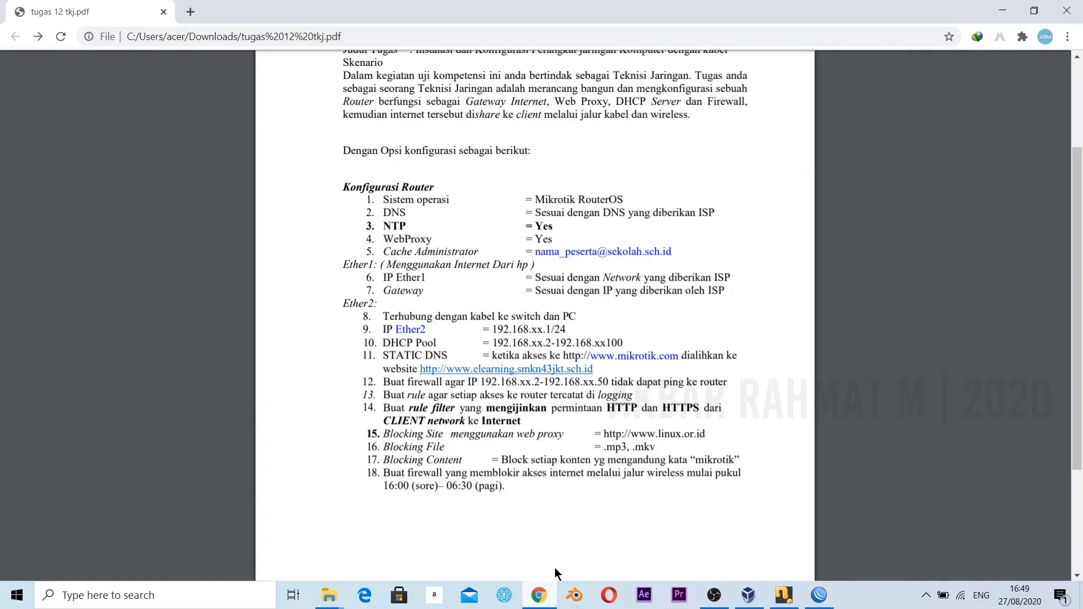
pyautogui.scroll(-1, 420, 481)
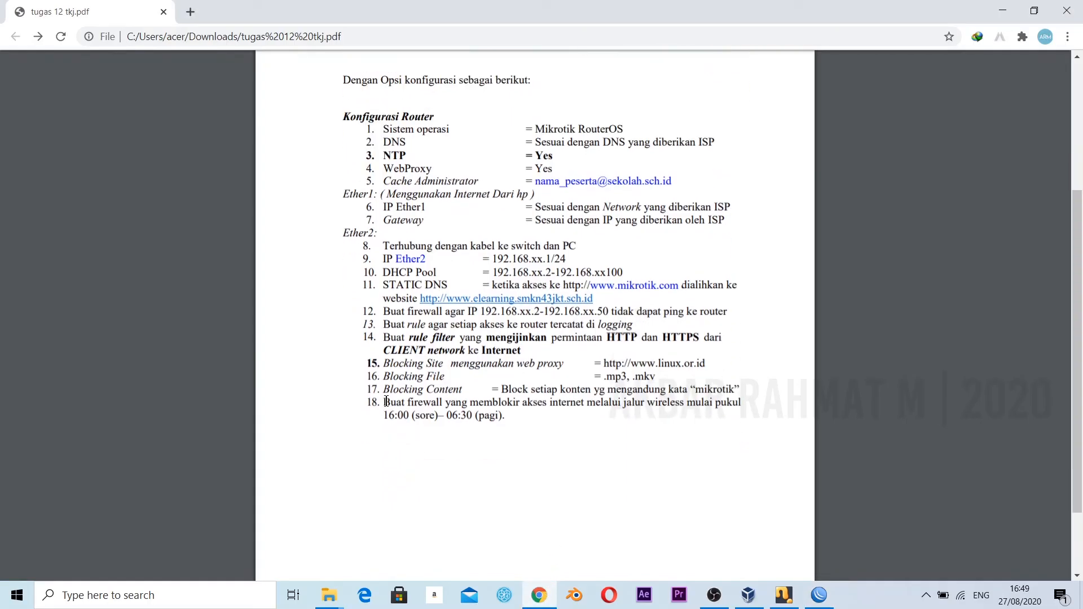
pyautogui.moveTo(386, 402); pyautogui.dragTo(508, 416)
pyautogui.click(587, 400)
pyautogui.moveTo(828, 600)
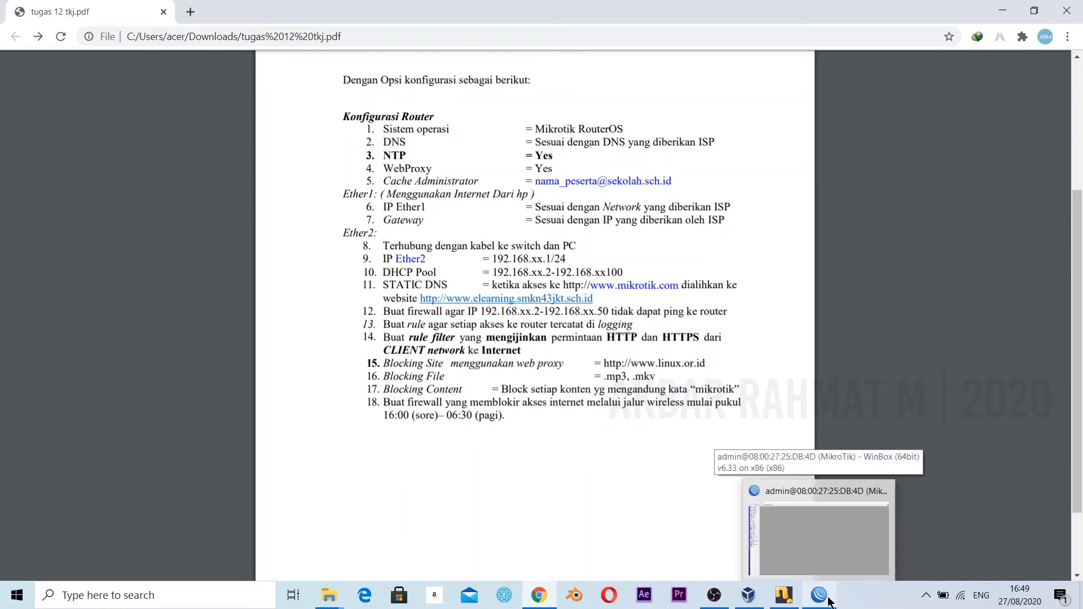
pyautogui.click(828, 600)
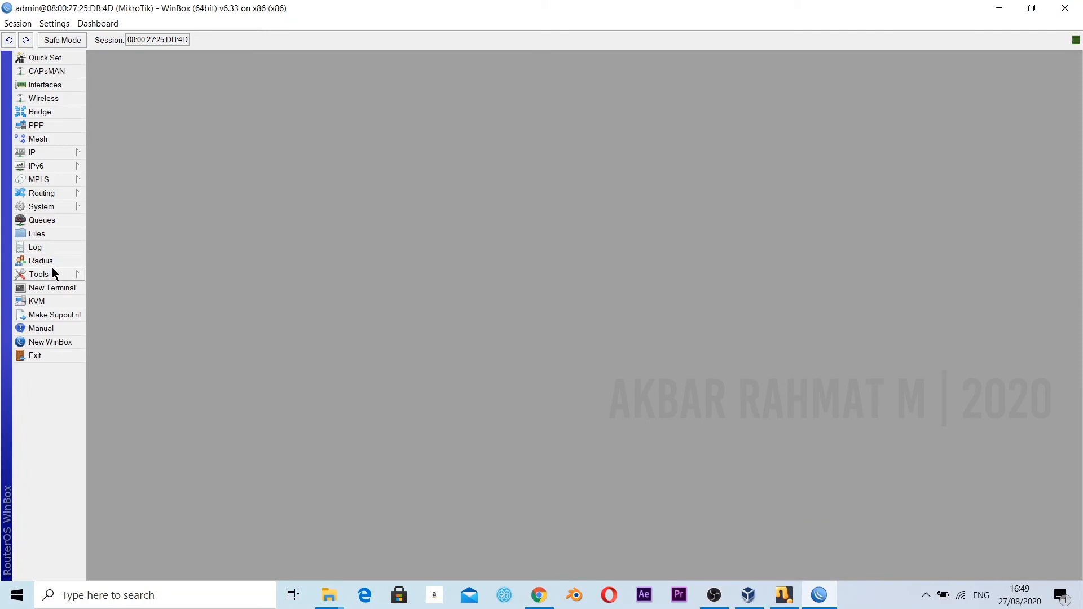
# Enable the router's NTP client and set the primary NTP server to 111.92.175.248.
pyautogui.click(65, 207)
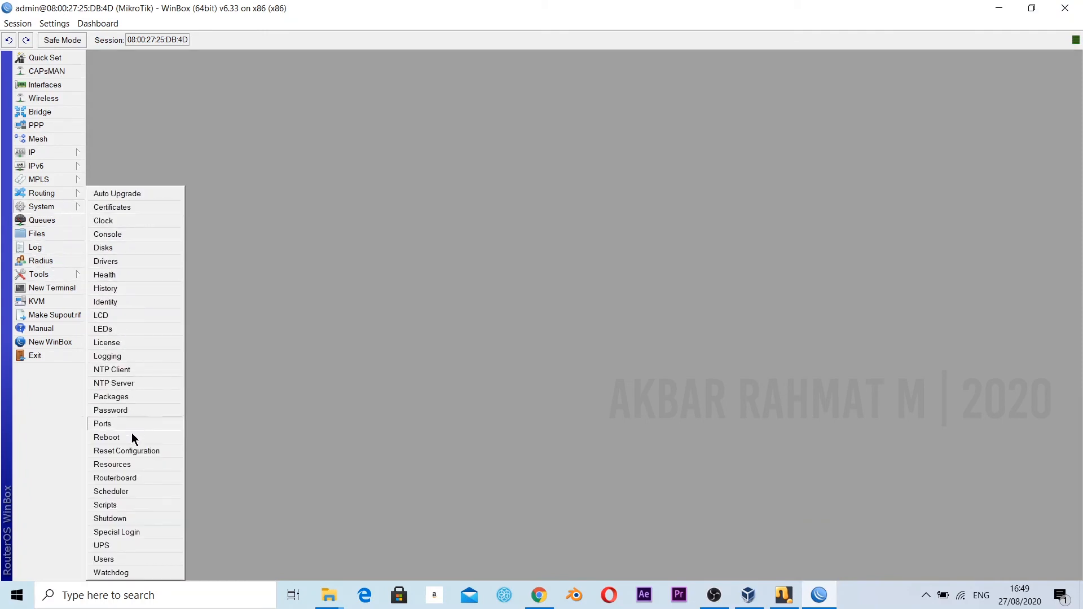
pyautogui.click(129, 371)
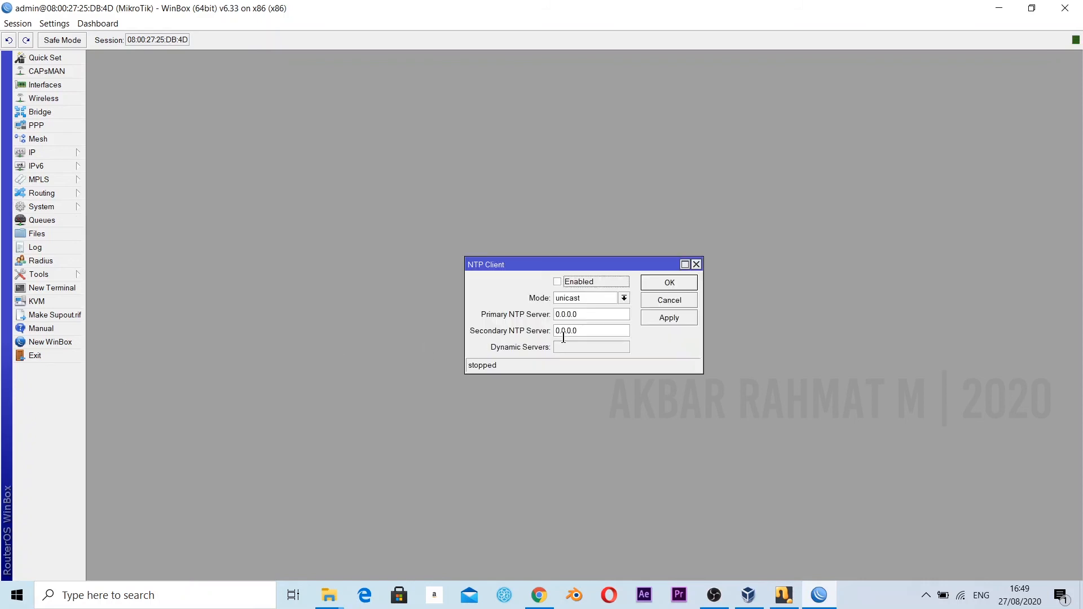
pyautogui.doubleClick(598, 314)
pyautogui.click(557, 281)
pyautogui.write('111.92.175.248')
# Set the secondary NTP server to 198.123.30.132 and save the NTP client settings.
pyautogui.doubleClick(592, 330)
pyautogui.write('198.123.3')
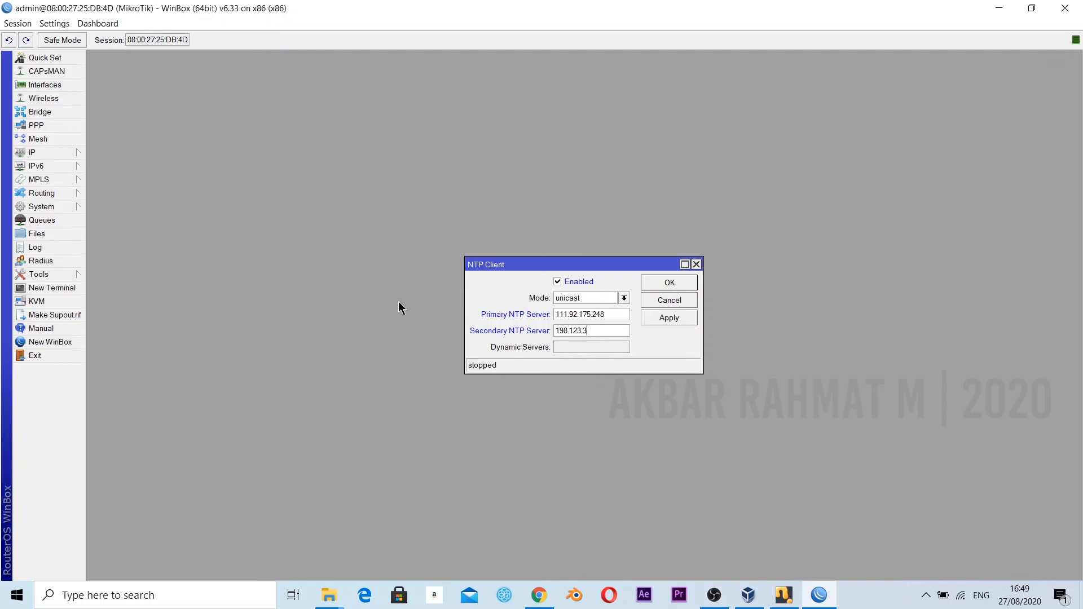
pyautogui.write('0.132')
pyautogui.click(662, 318)
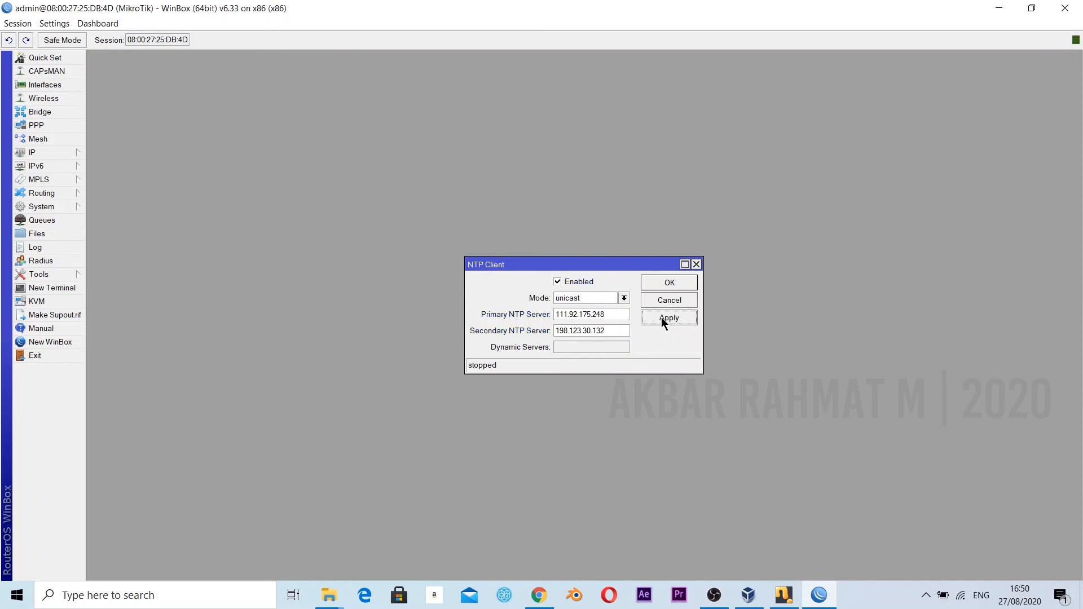
pyautogui.click(669, 284)
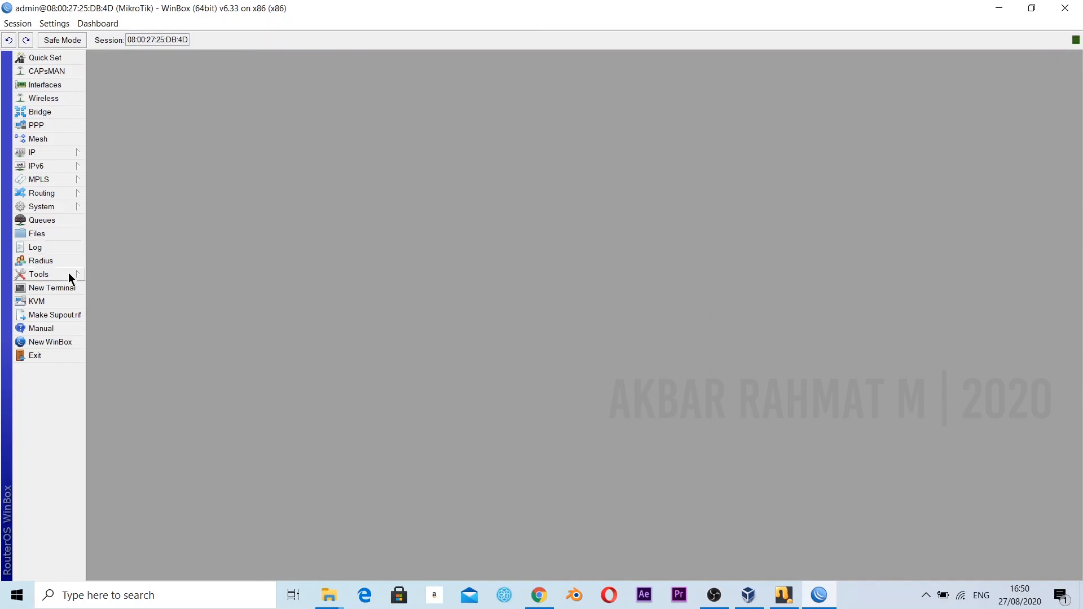
# Enable the router's NTP server with Broadcast on and Manycast off.
pyautogui.click(62, 204)
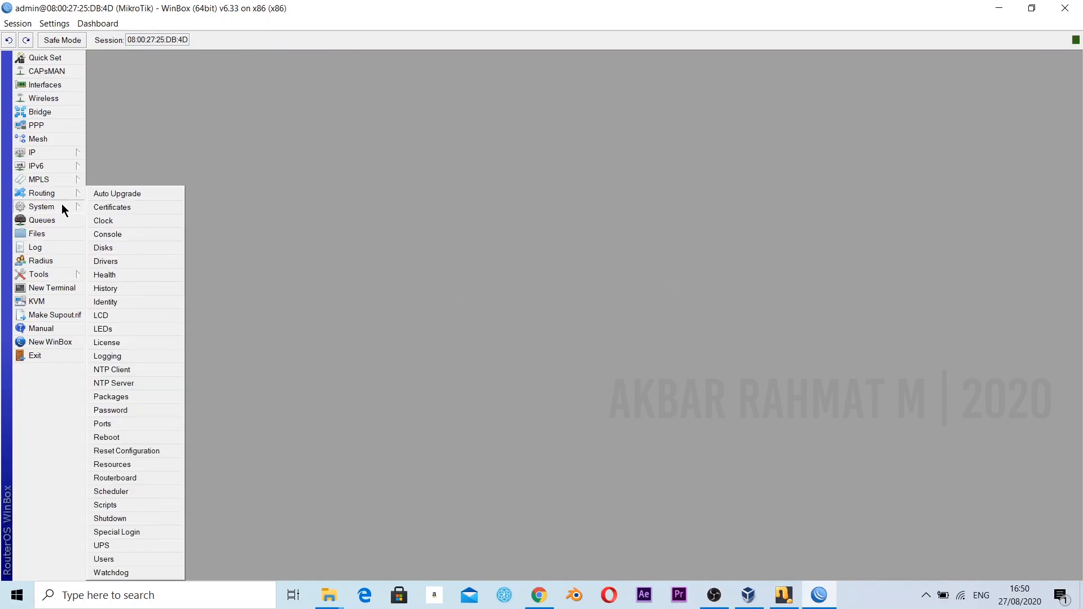
pyautogui.click(130, 381)
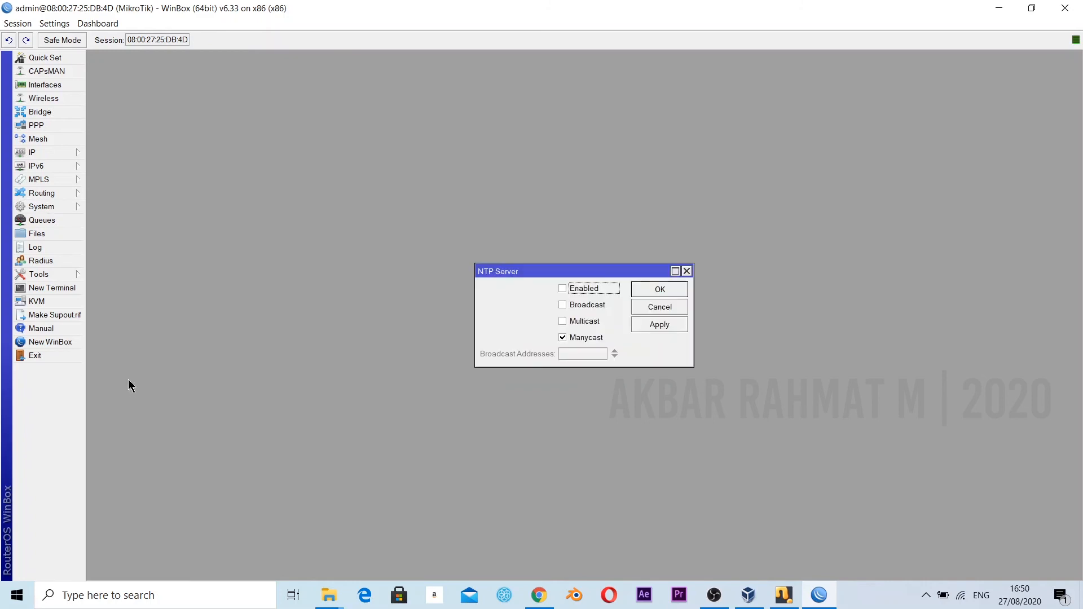
pyautogui.click(562, 337)
pyautogui.click(563, 288)
pyautogui.click(563, 305)
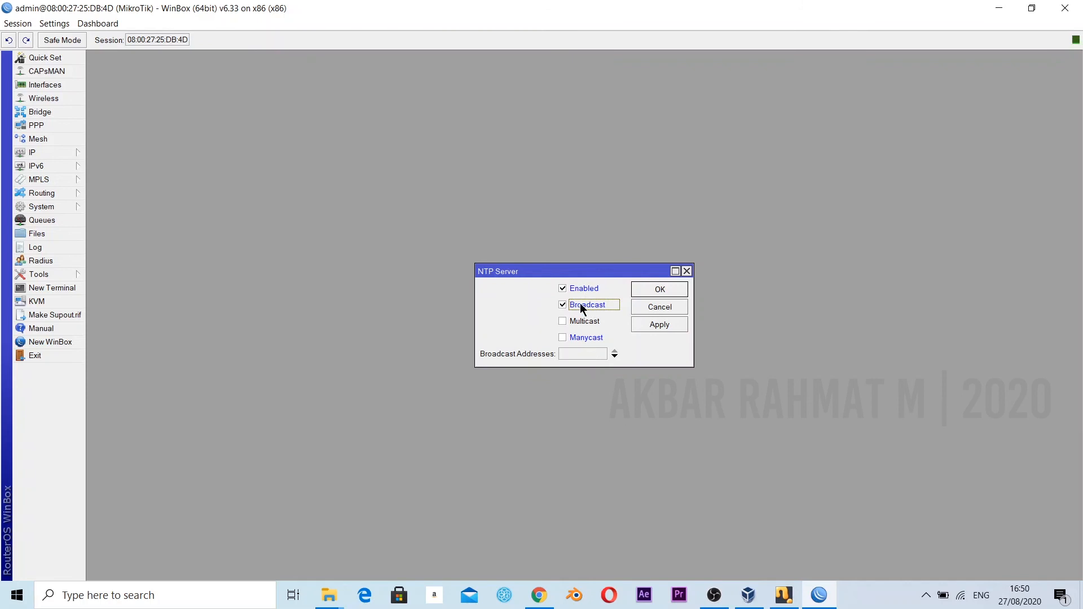
# Set the NTP server's broadcast address to 192.168.2.255 and save the settings.
pyautogui.click(572, 354)
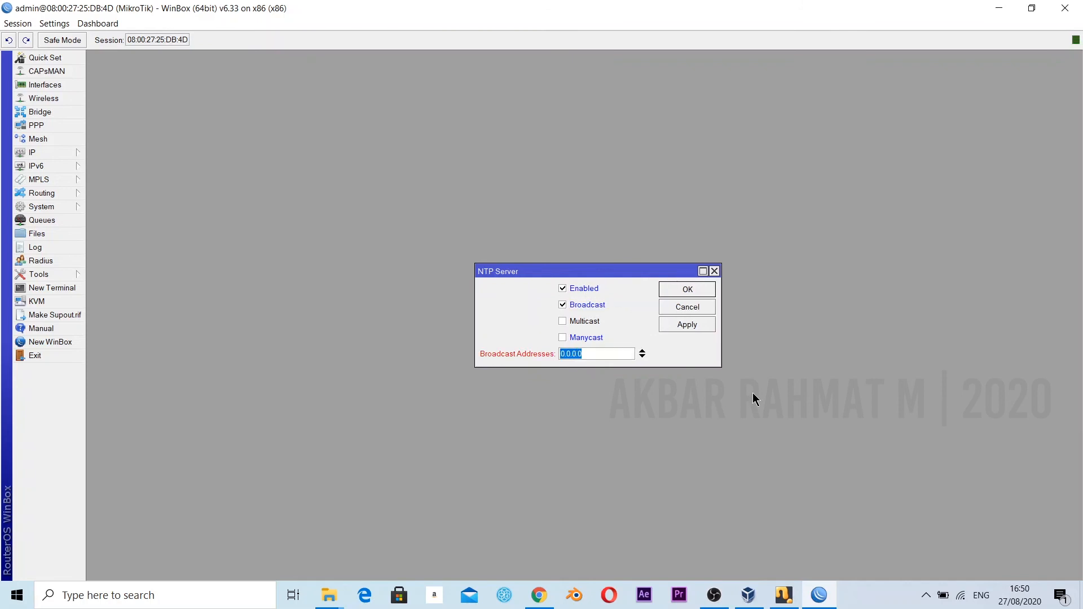
pyautogui.write('192.168.2.255')
pyautogui.click(692, 290)
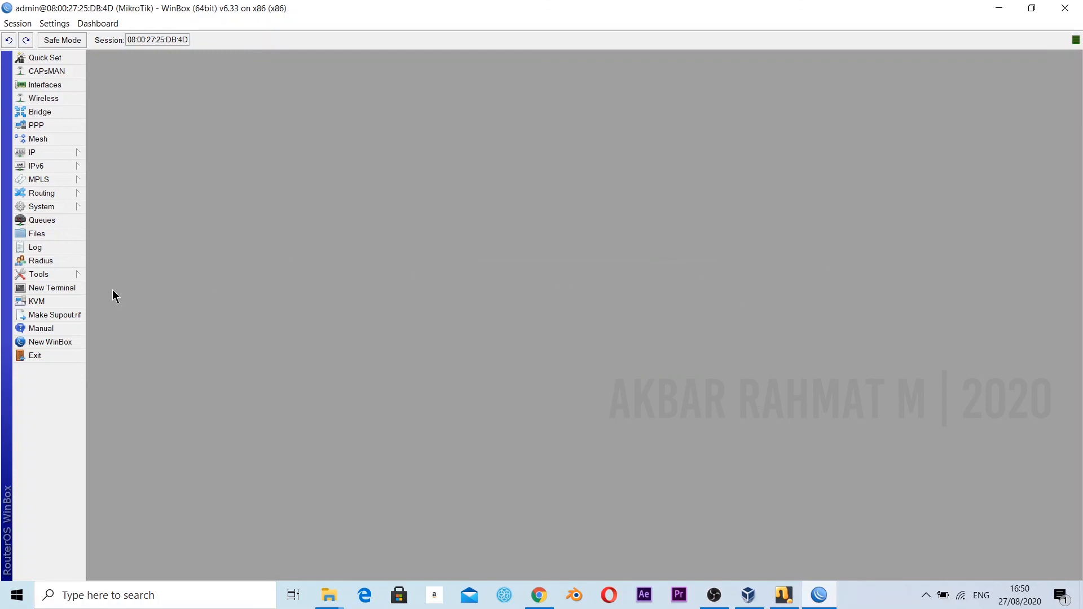
# Set the system clock's time zone to Asia/Jakarta and save the clock settings.
pyautogui.click(60, 209)
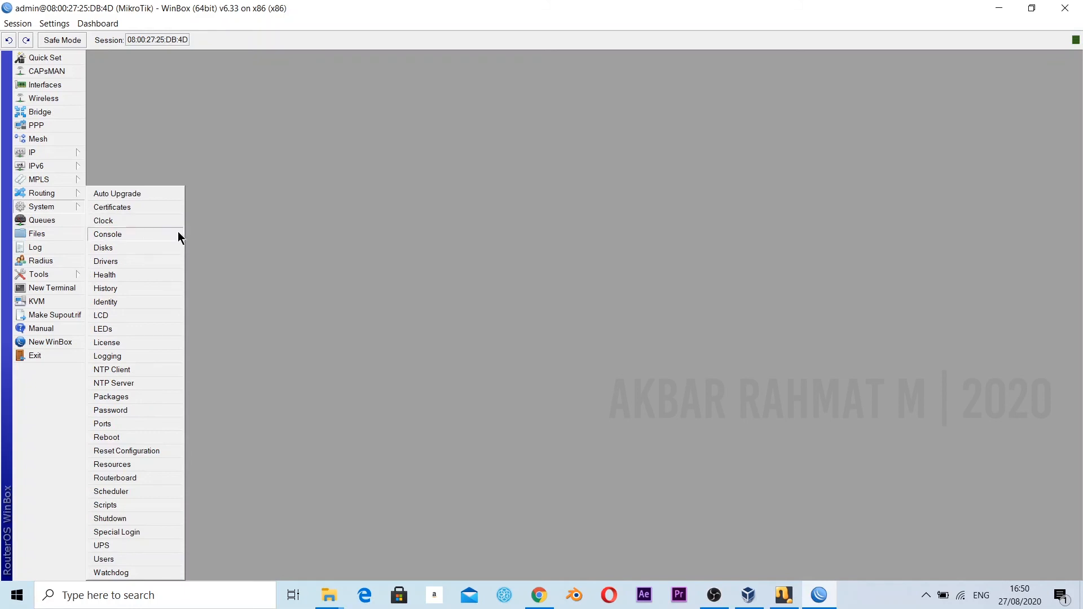
pyautogui.click(141, 223)
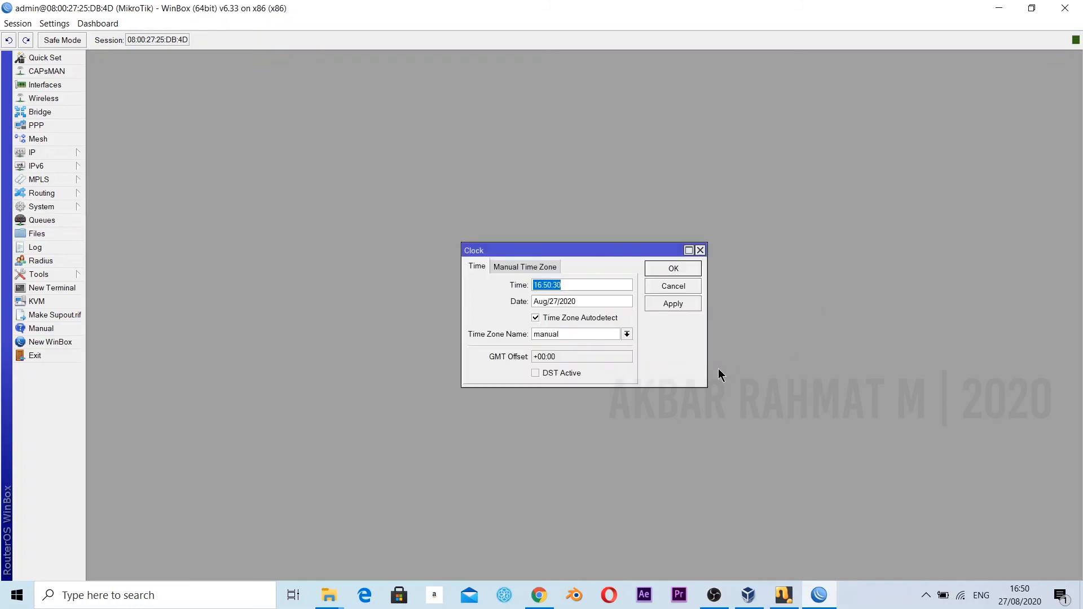
pyautogui.click(627, 334)
pyautogui.scroll(-9, 600, 406)
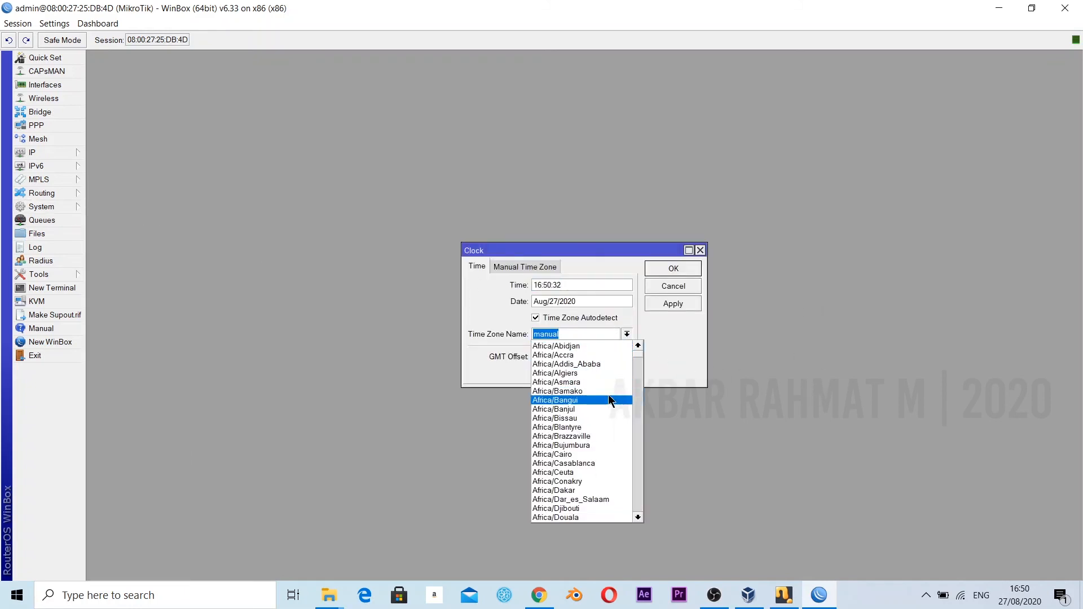
pyautogui.scroll(-20, 600, 407)
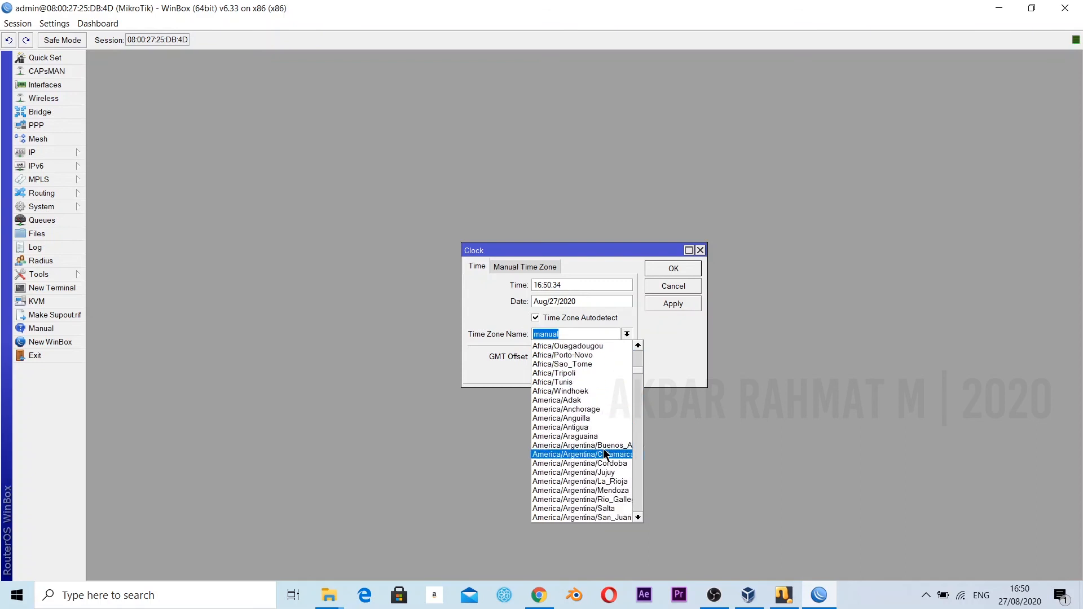
pyautogui.scroll(-20, 609, 477)
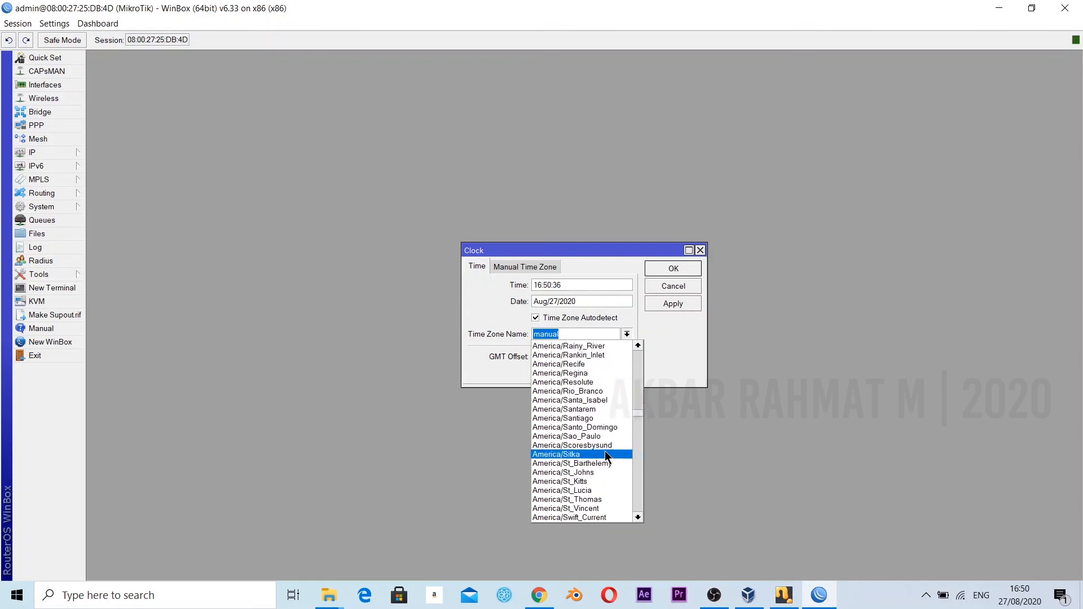
pyautogui.scroll(-6, 596, 474)
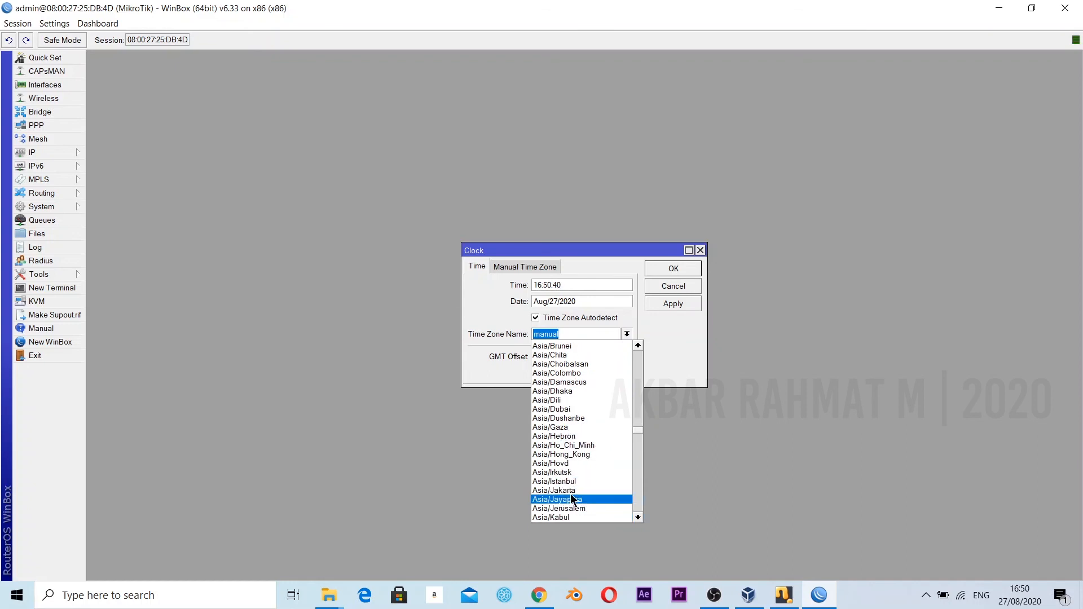
pyautogui.click(571, 499)
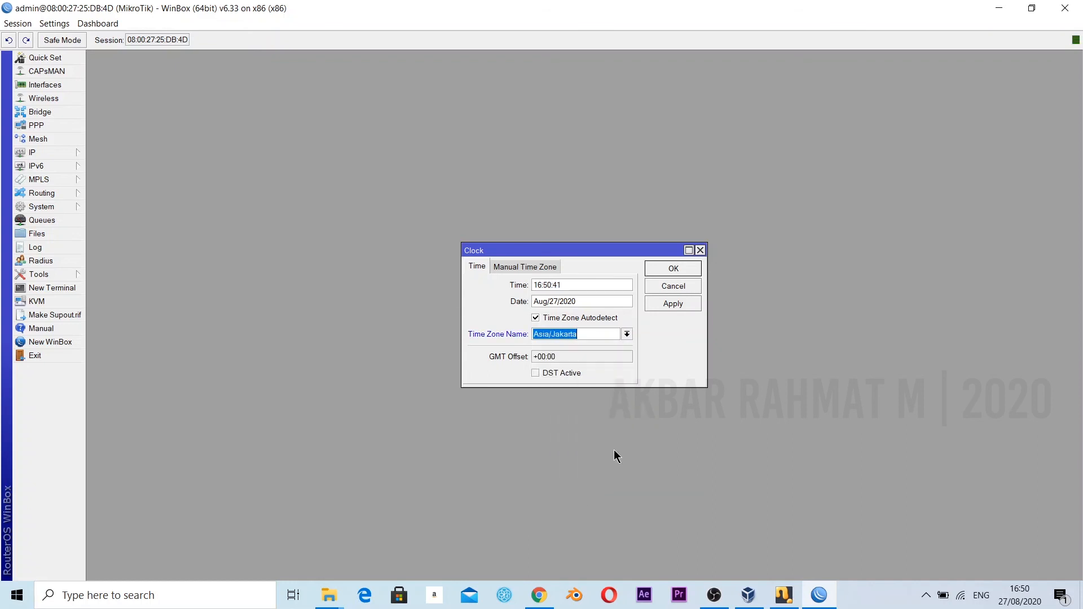
pyautogui.click(672, 303)
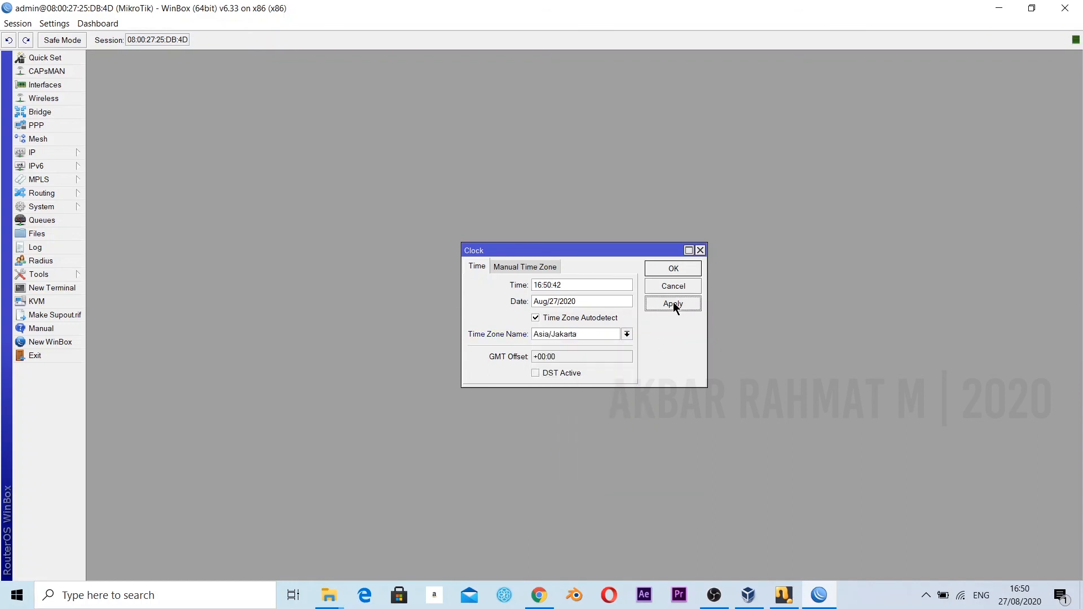
pyautogui.click(676, 270)
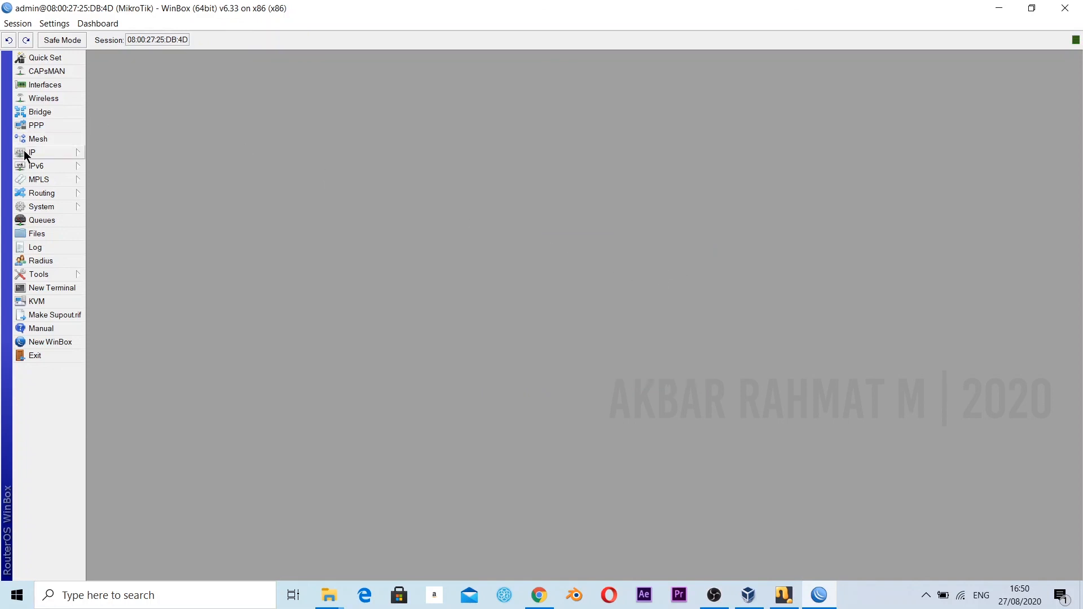
# Start a new firewall filter rule in the forward chain for TCP destination port 80 with incoming interface ether2.
pyautogui.click(70, 149)
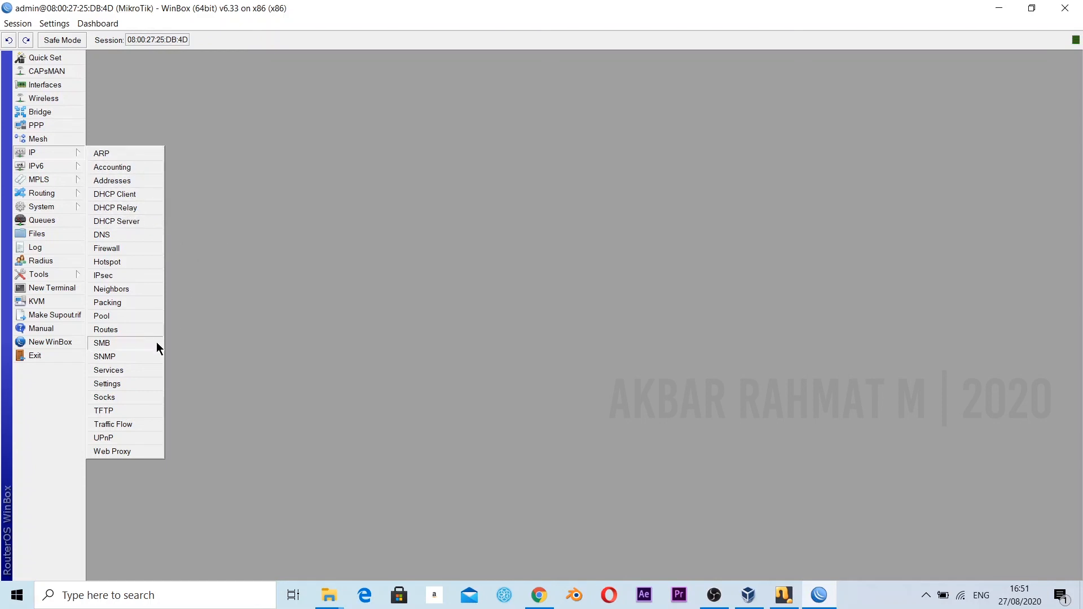
pyautogui.click(105, 250)
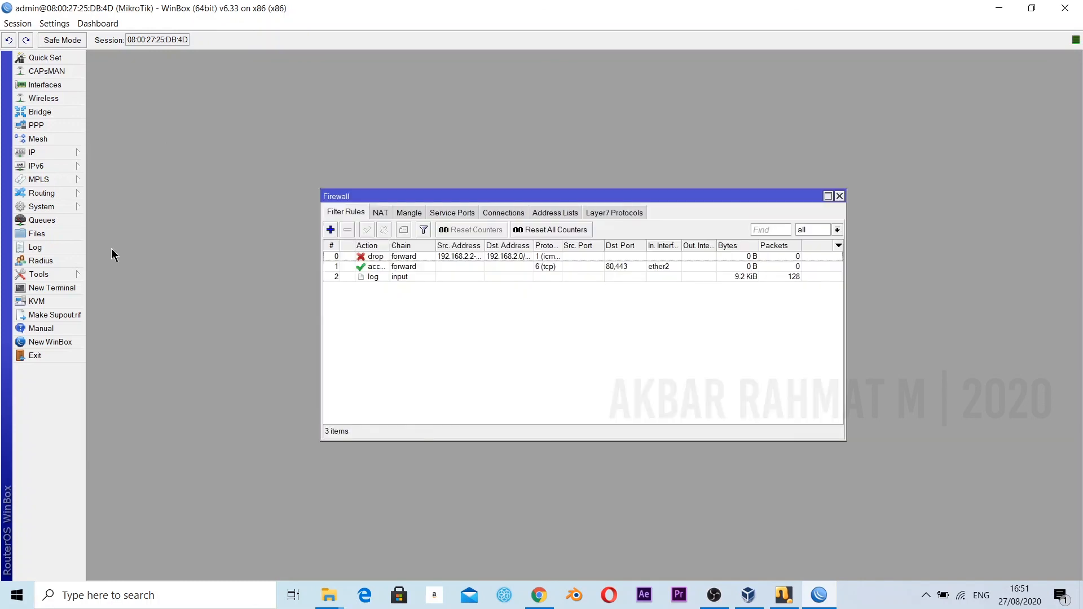
pyautogui.click(331, 230)
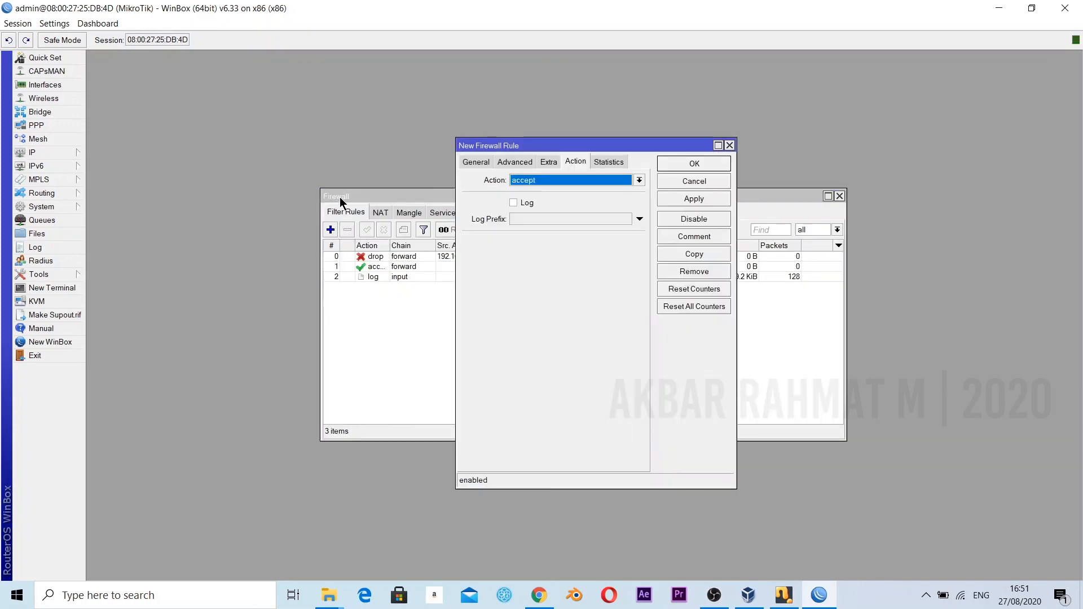
pyautogui.click(475, 163)
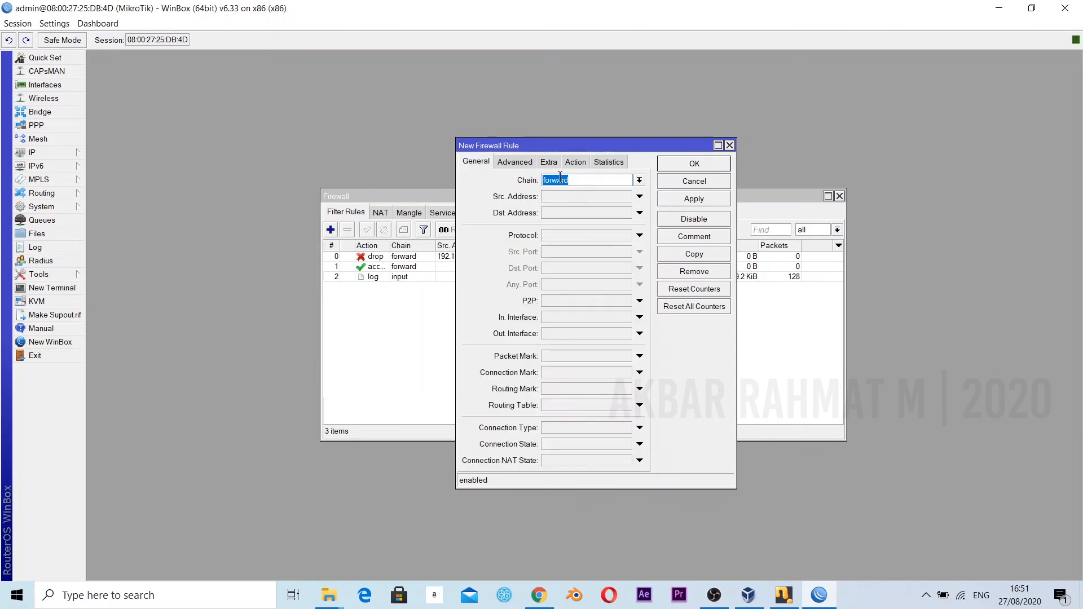
pyautogui.click(564, 233)
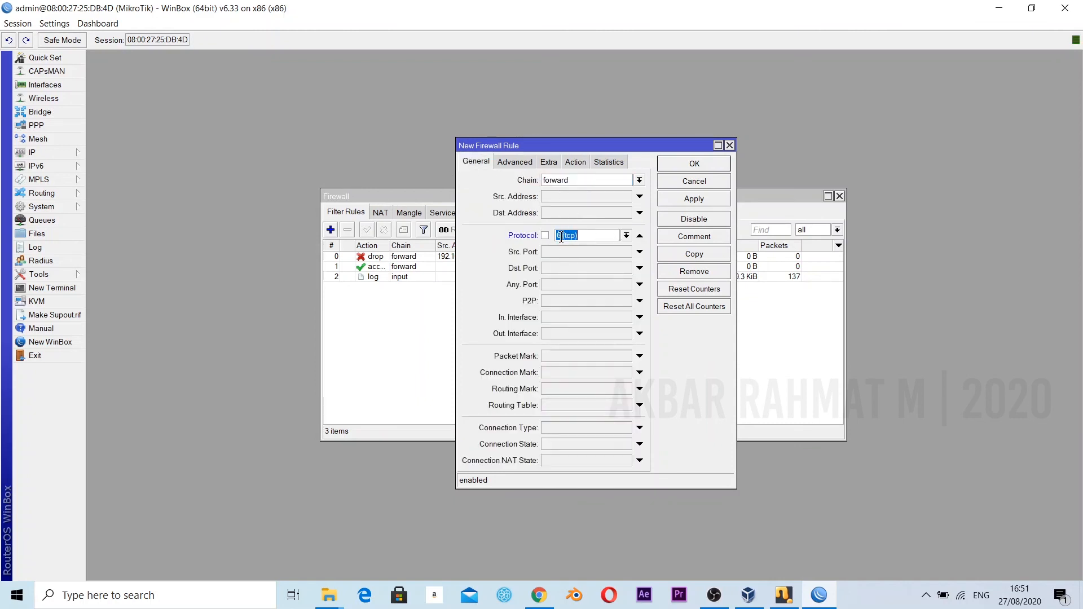
pyautogui.click(552, 268)
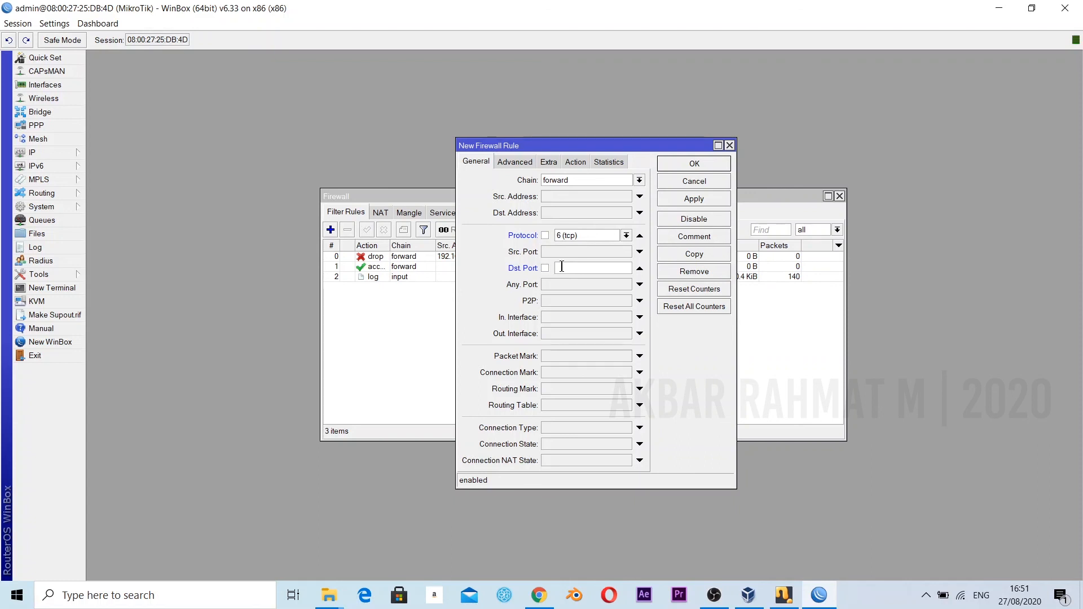
pyautogui.write('80')
pyautogui.click(605, 317)
pyautogui.click(626, 317)
pyautogui.click(598, 374)
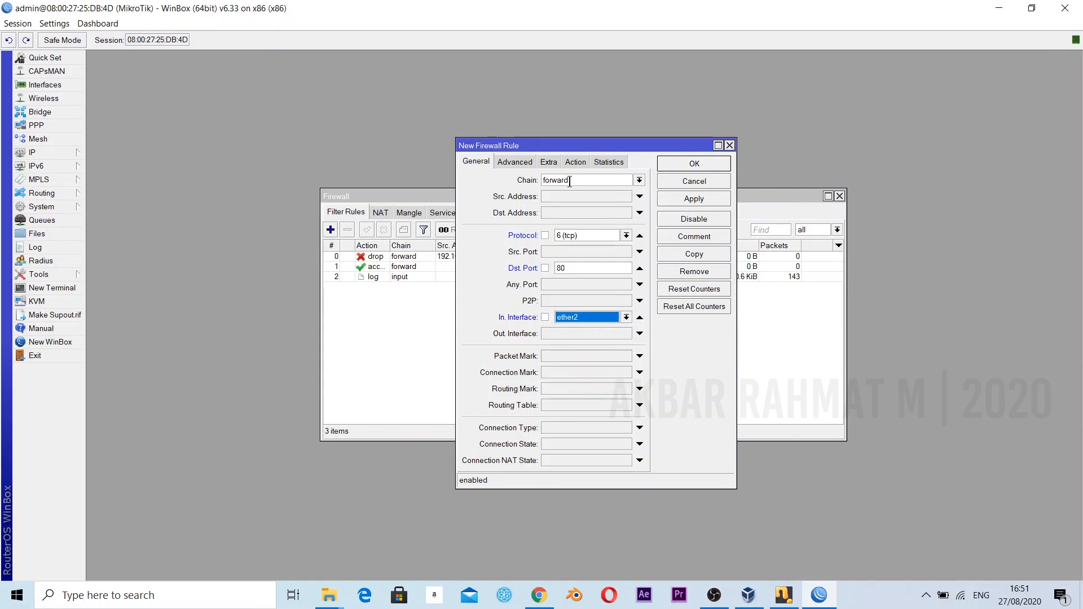
# Add a time condition to the new firewall rule and set its start time to 16:00.
pyautogui.click(550, 163)
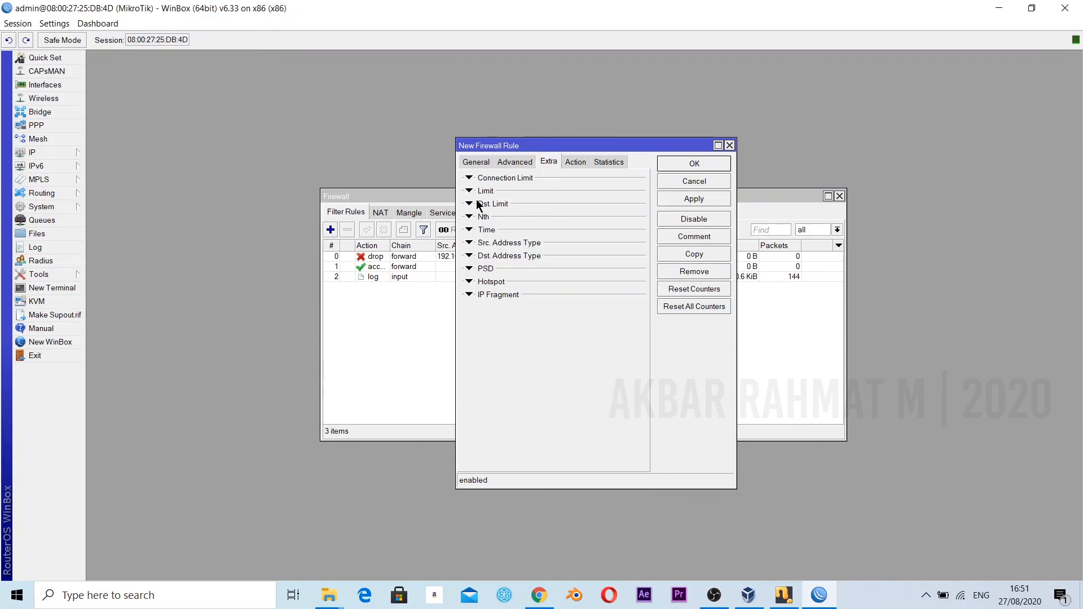
pyautogui.click(469, 229)
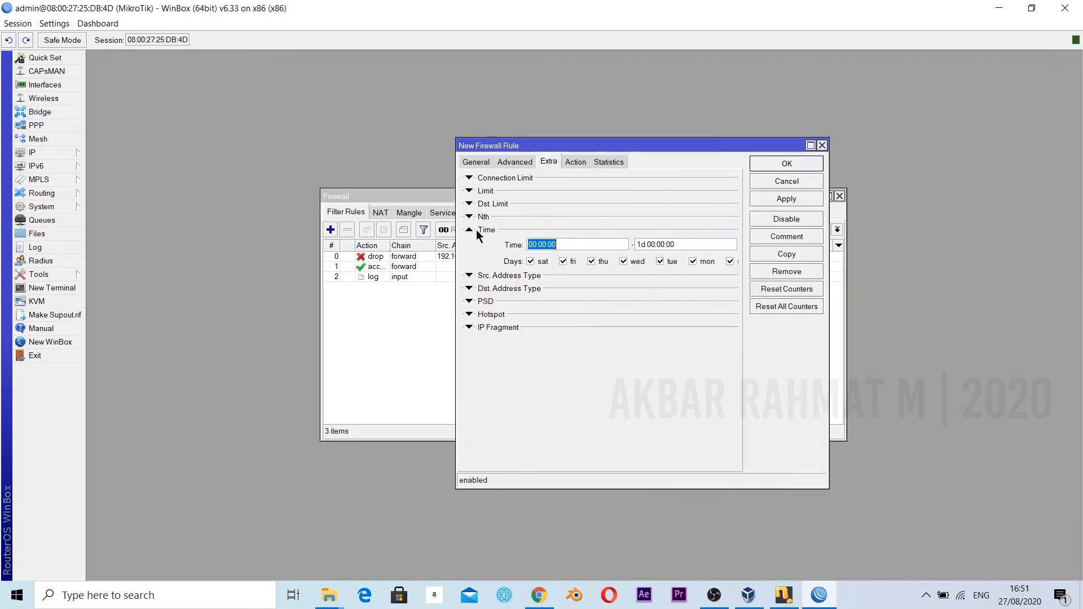
pyautogui.click(565, 246)
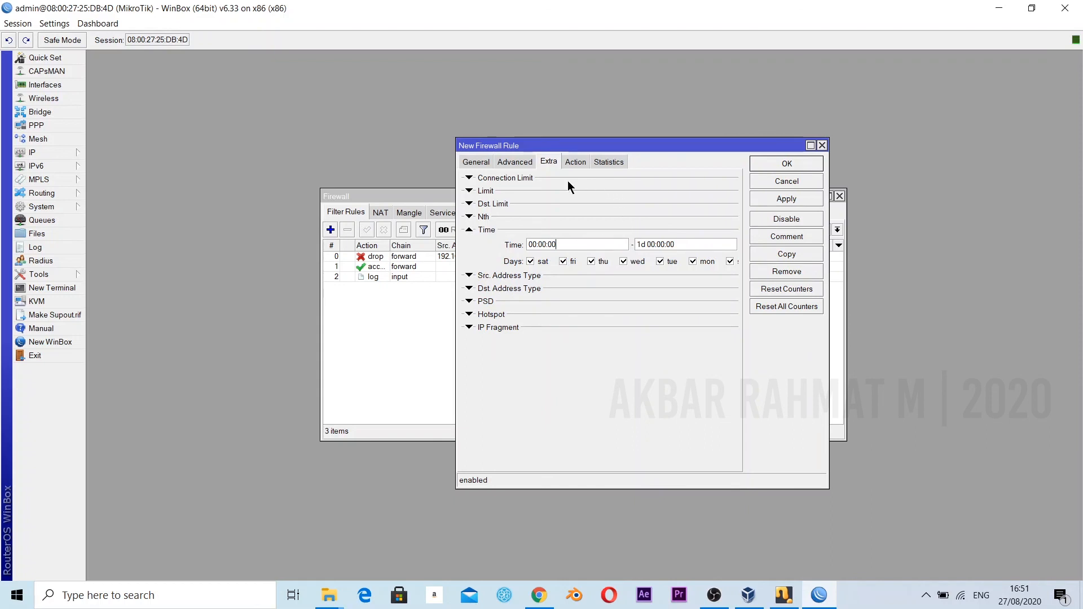
pyautogui.moveTo(621, 148); pyautogui.dragTo(690, 155)
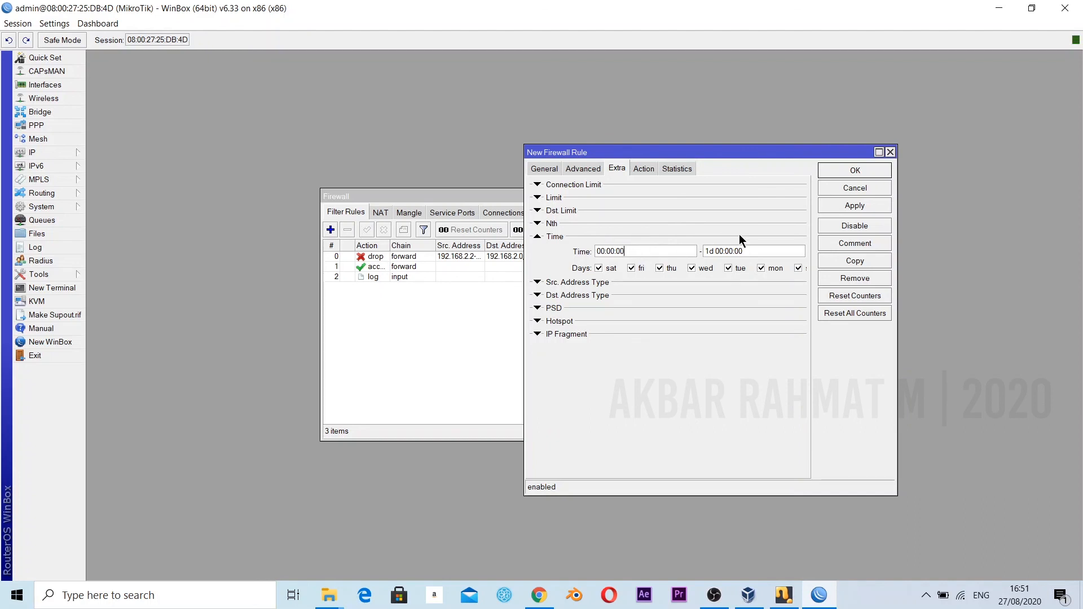
pyautogui.click(602, 252)
pyautogui.press('BackSpace')
pyautogui.press('BackSpace')
pyautogui.write('16')
# Set the end time of the firewall rule's time condition to 23:59.
pyautogui.click(716, 253)
pyautogui.press('BackSpace')
pyautogui.press('BackSpace')
pyautogui.press('BackSpace')
pyautogui.press('BackSpace')
pyautogui.press('BackSpace')
pyautogui.press('BackSpace')
pyautogui.write('23')
pyautogui.press('Right')
pyautogui.press('Right')
pyautogui.press('BackSpace')
pyautogui.press('BackSpace')
pyautogui.write('59')
# Set the new firewall rule's action to drop and apply the rule.
pyautogui.click(652, 167)
pyautogui.click(647, 188)
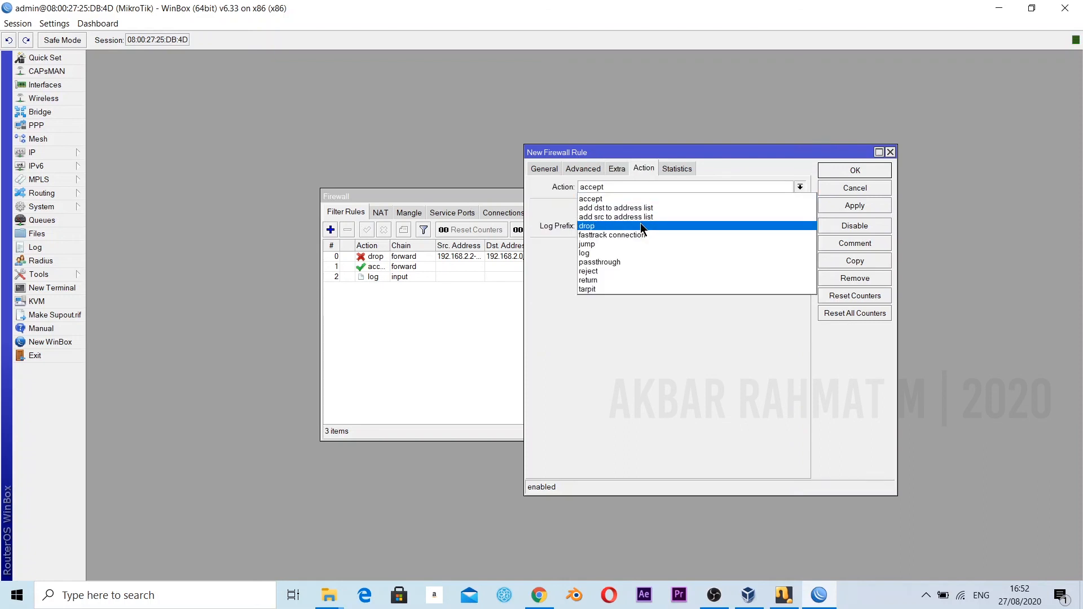
pyautogui.click(641, 226)
pyautogui.click(856, 207)
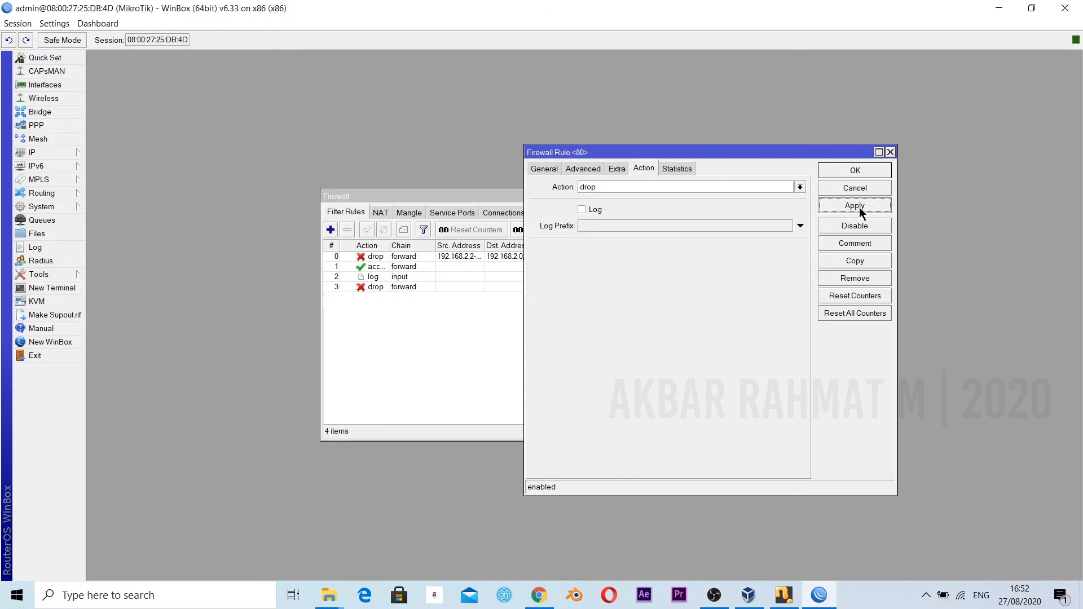
# Duplicate the port 80 drop rule and set the start time of the copy's time condition to 00:00.
pyautogui.click(616, 171)
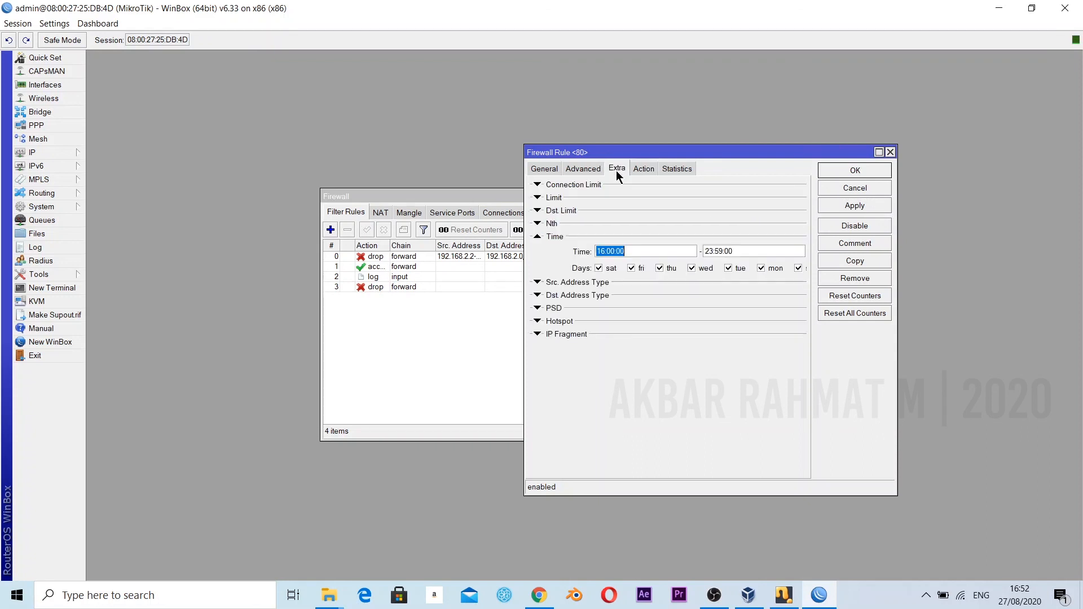
pyautogui.click(861, 260)
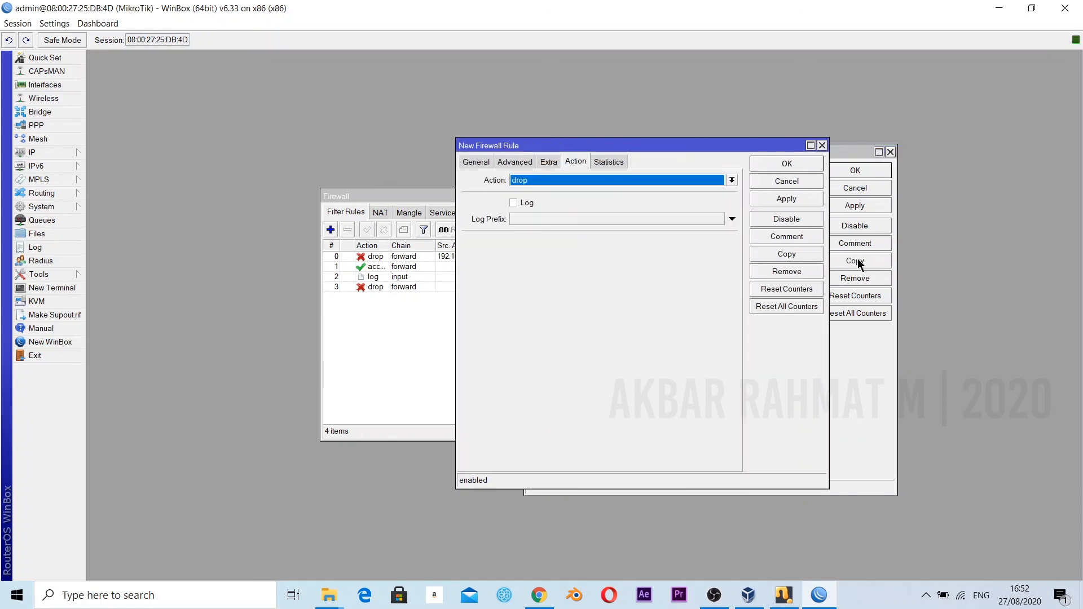
pyautogui.moveTo(586, 148); pyautogui.dragTo(682, 179)
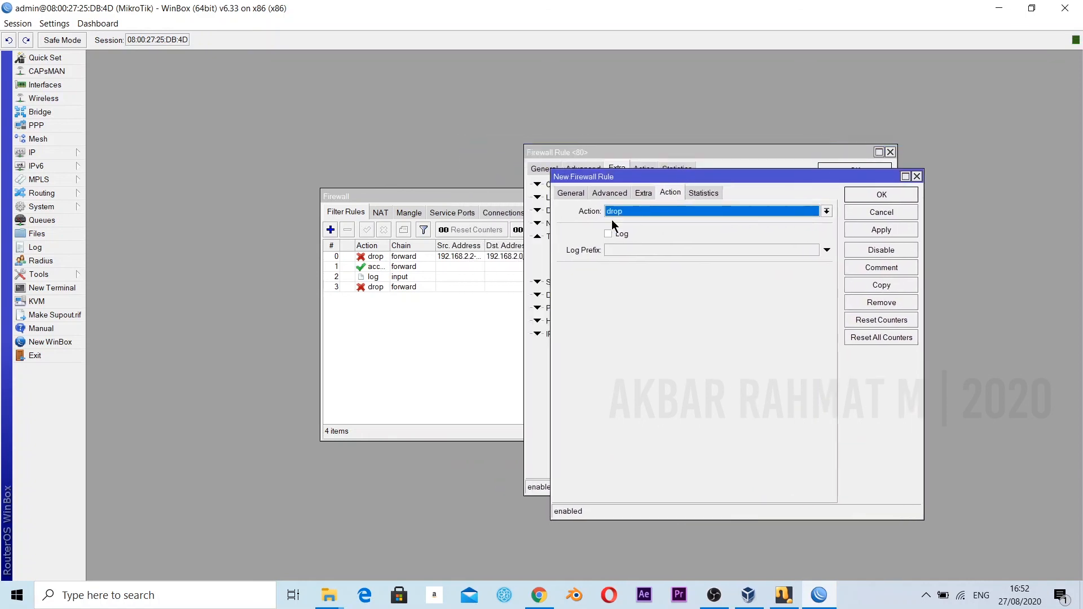
pyautogui.click(643, 195)
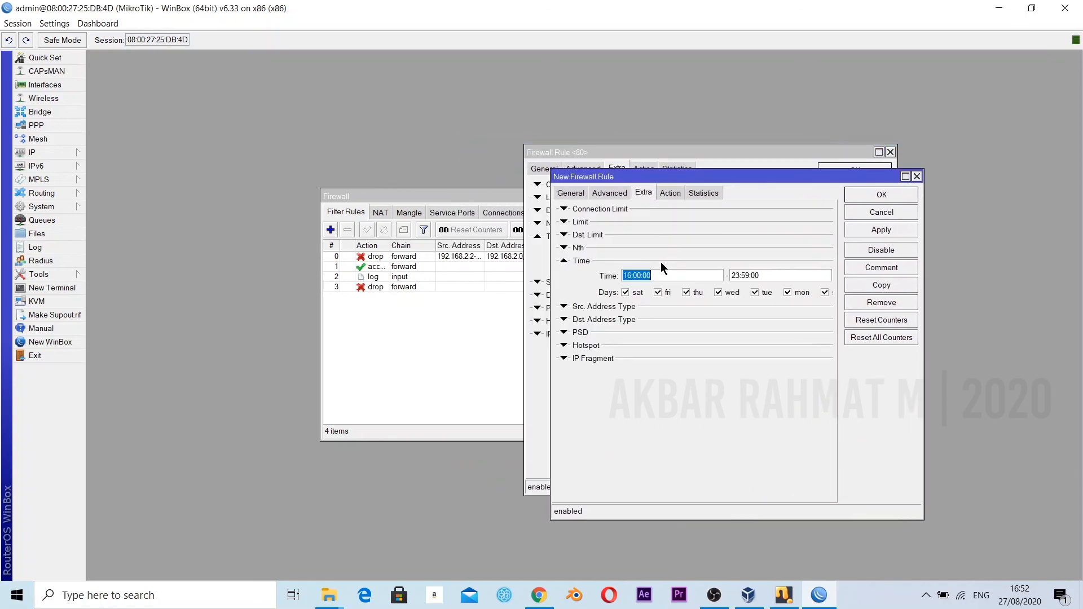
pyautogui.click(625, 275)
pyautogui.press('BackSpace')
pyautogui.press('Delete')
pyautogui.write('00')
# Set the end time of the copied rule's time condition to 06:30, then save and close both firewall rules.
pyautogui.click(739, 275)
pyautogui.press('BackSpace')
pyautogui.press('BackSpace')
pyautogui.write('06')
pyautogui.press('Right')
pyautogui.press('BackSpace')
pyautogui.press('BackSpace')
pyautogui.write('30')
pyautogui.click(881, 230)
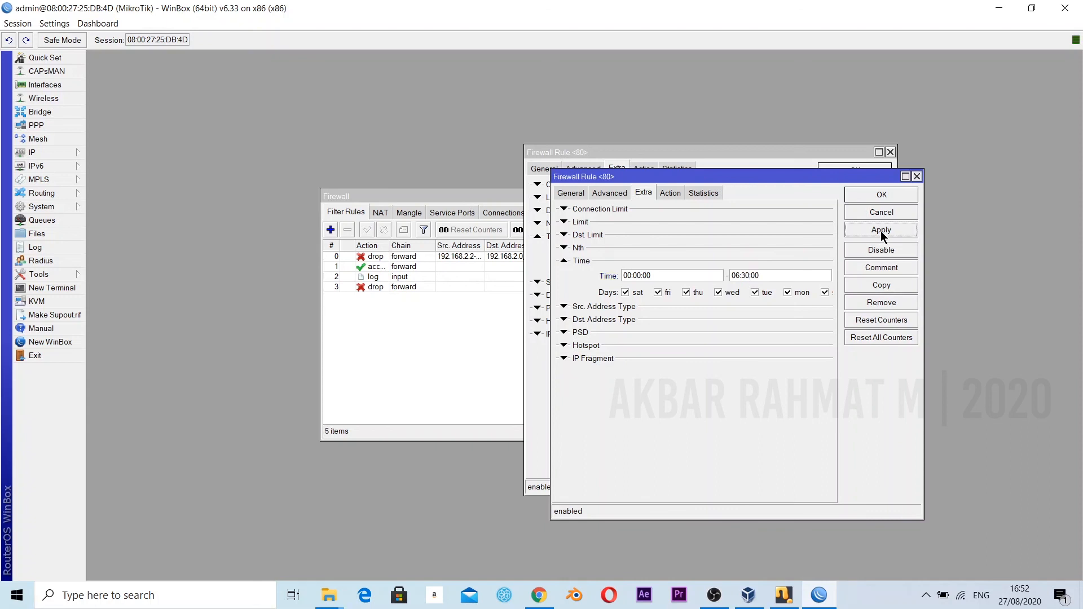
pyautogui.click(881, 196)
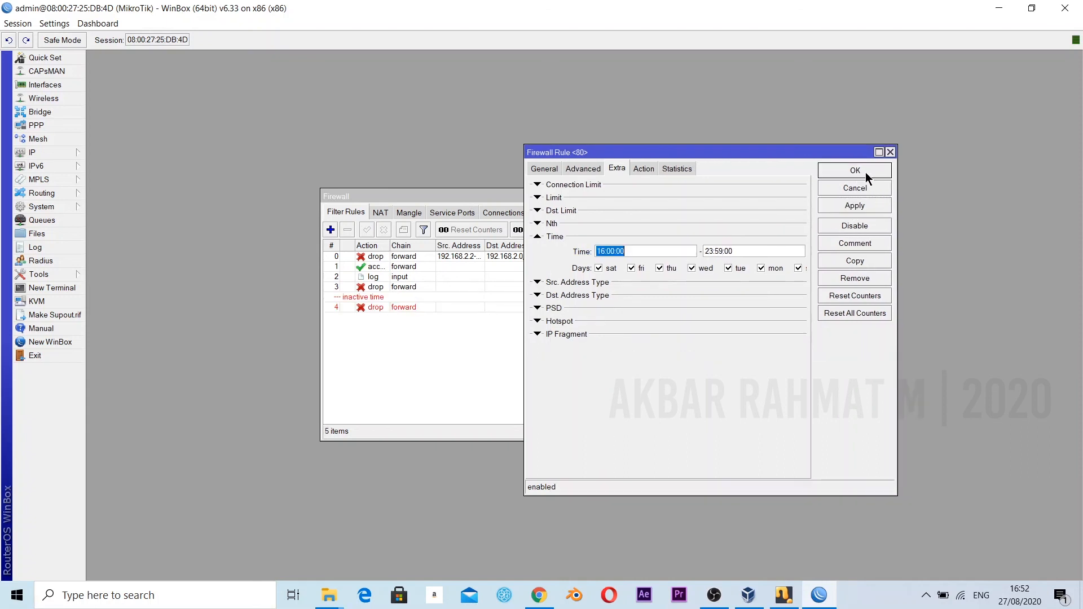
pyautogui.click(863, 171)
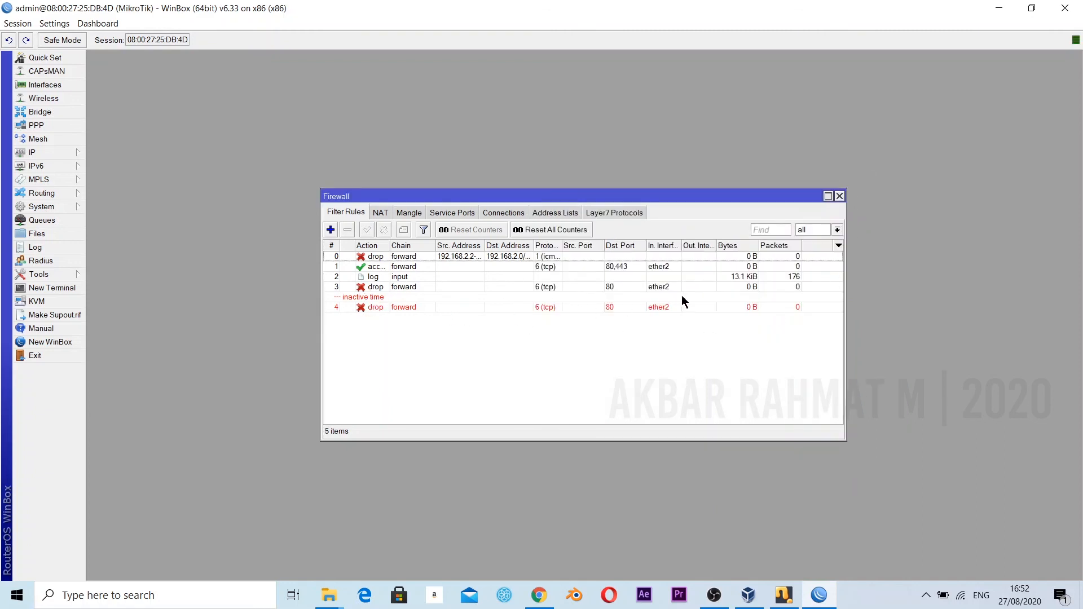
# Open the copied port 80 drop rule from the filter rules list to check its time condition.
pyautogui.doubleClick(375, 306)
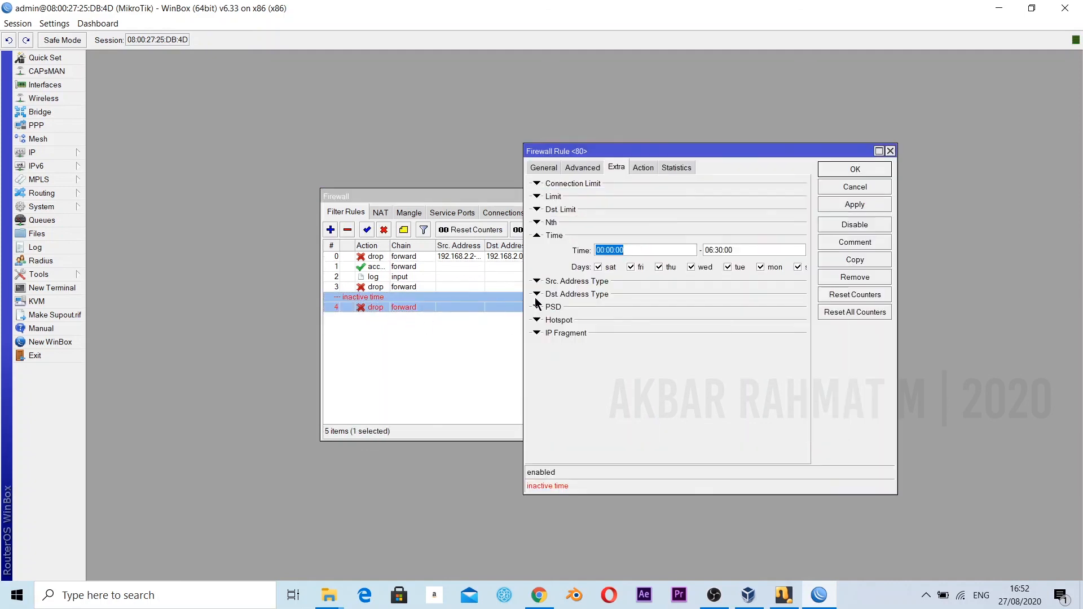